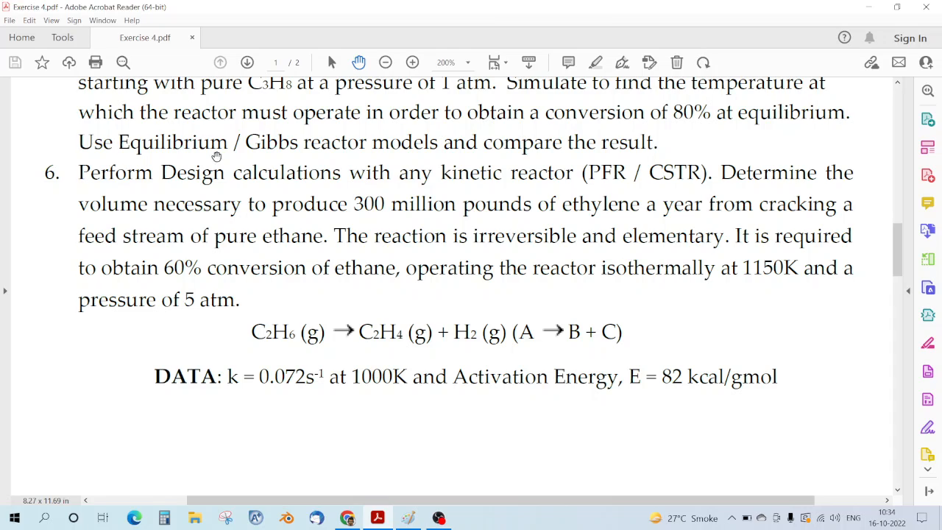
# Step: Highlight the problem 6 statement, reaction equation, 60% conversion and PFR/CSTR choice in the PDF
pyautogui.click(329, 63)
pyautogui.moveTo(79, 172); pyautogui.dragTo(755, 403)
pyautogui.click(714, 340)
pyautogui.moveTo(249, 330); pyautogui.dragTo(627, 327)
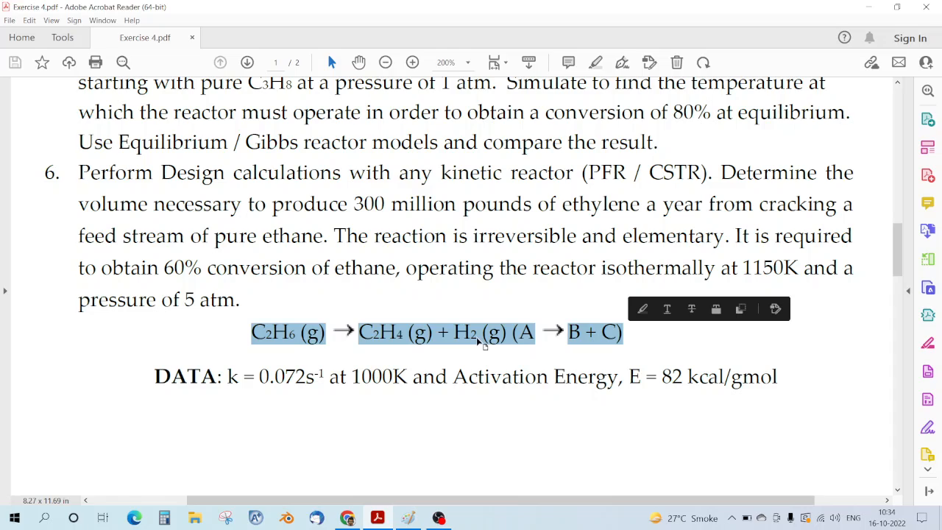
pyautogui.click(289, 335)
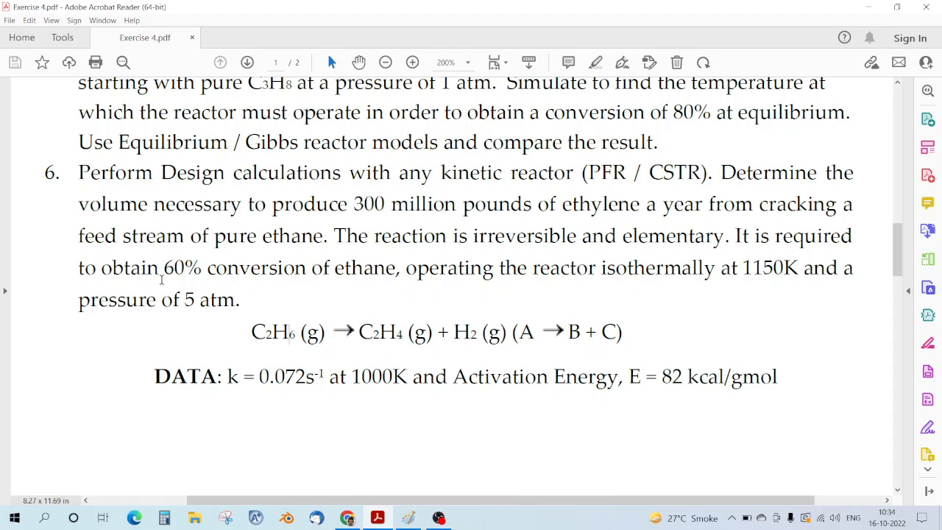
pyautogui.moveTo(163, 271); pyautogui.dragTo(359, 284)
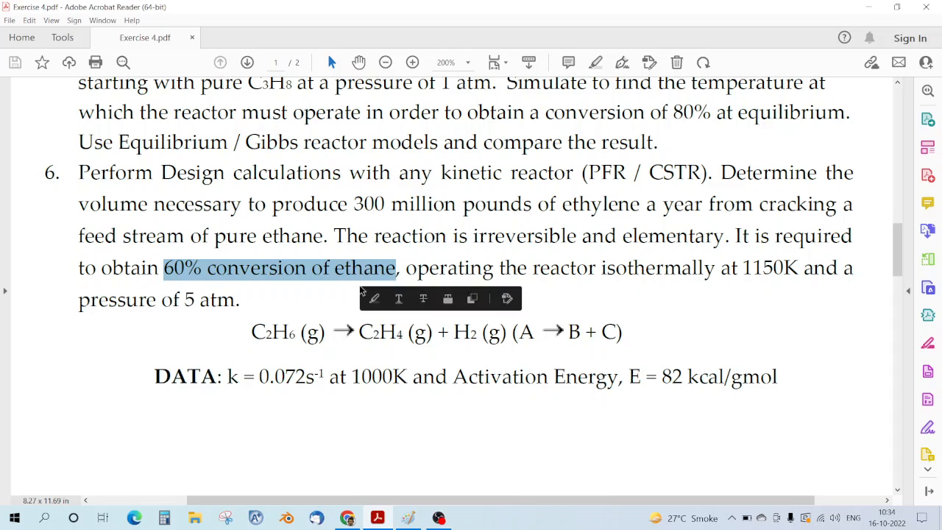
pyautogui.click(332, 300)
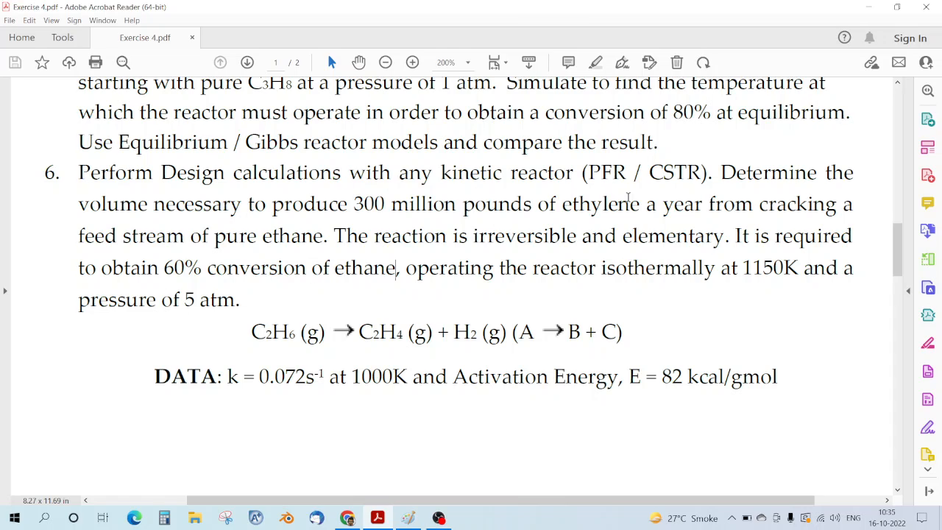
pyautogui.moveTo(585, 174); pyautogui.dragTo(711, 177)
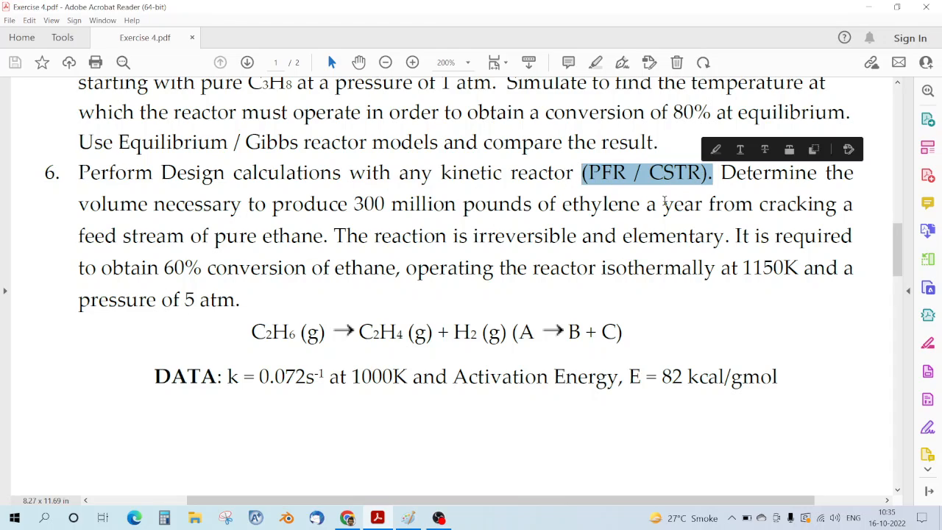
pyautogui.click(639, 206)
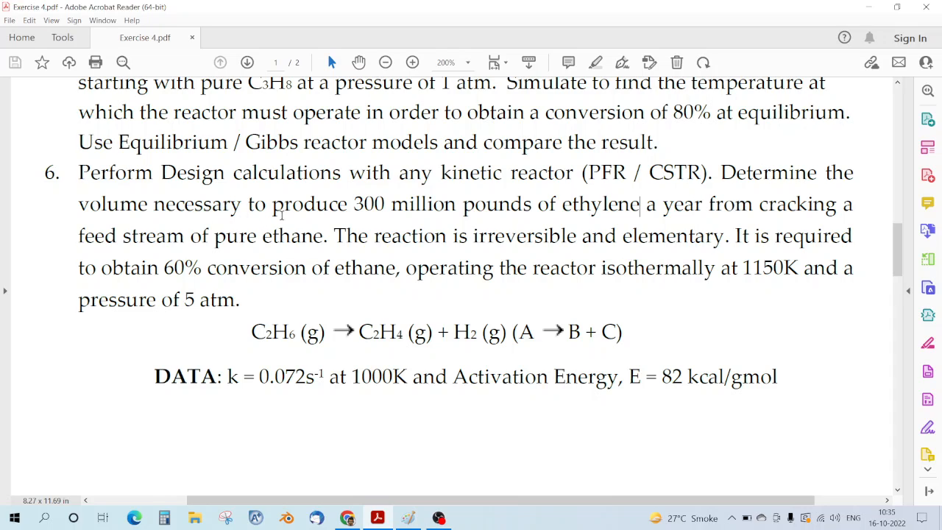
# Step: Highlight the 300 million pounds of ethylene per year target and dismiss the Java update notice
pyautogui.moveTo(354, 206); pyautogui.dragTo(641, 207)
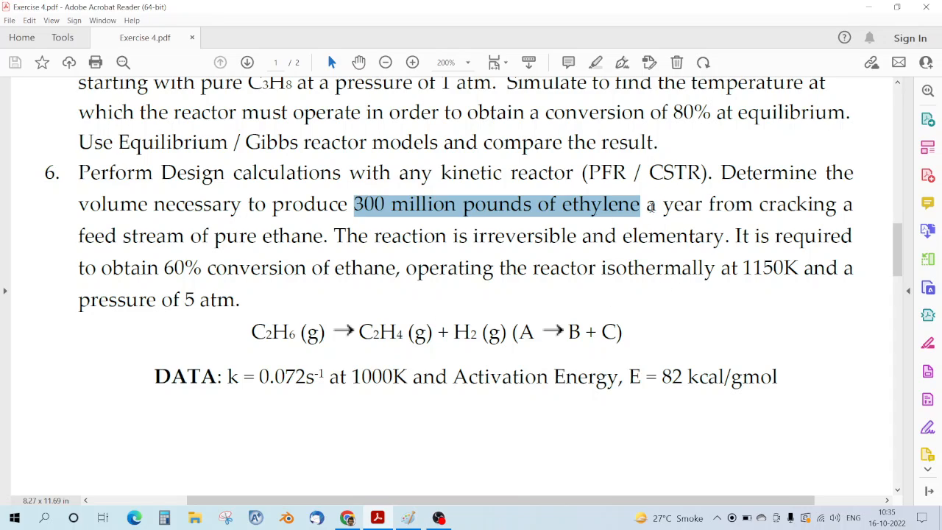
pyautogui.moveTo(657, 210); pyautogui.dragTo(686, 213)
pyautogui.click(462, 216)
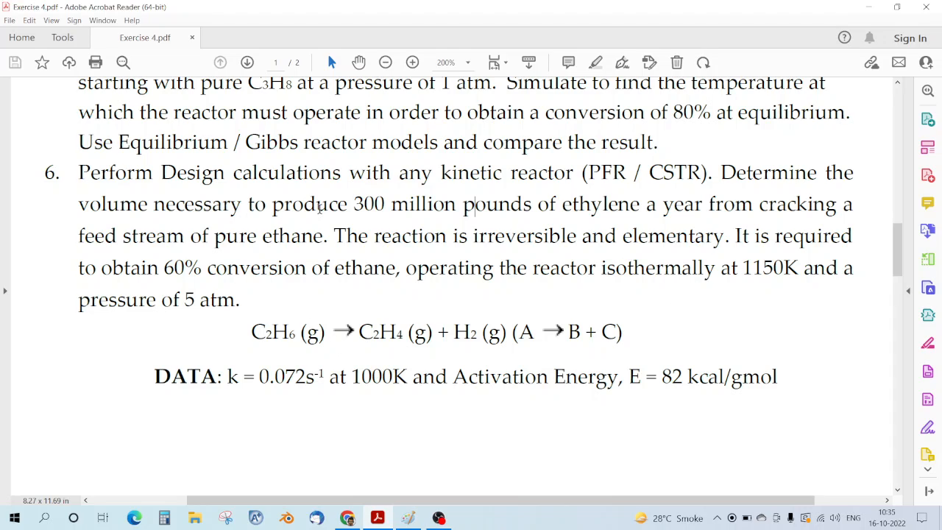
pyautogui.moveTo(355, 204); pyautogui.dragTo(692, 206)
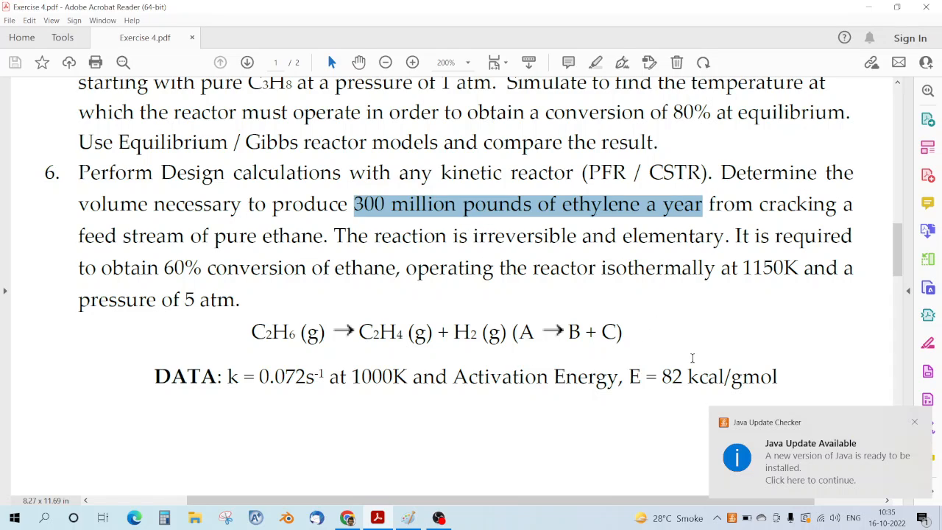
pyautogui.click(914, 423)
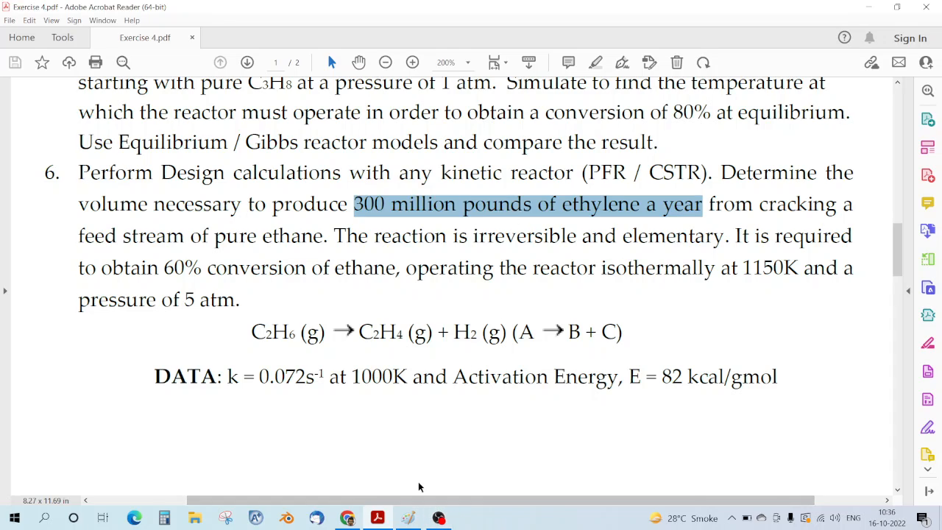
pyautogui.click(369, 319)
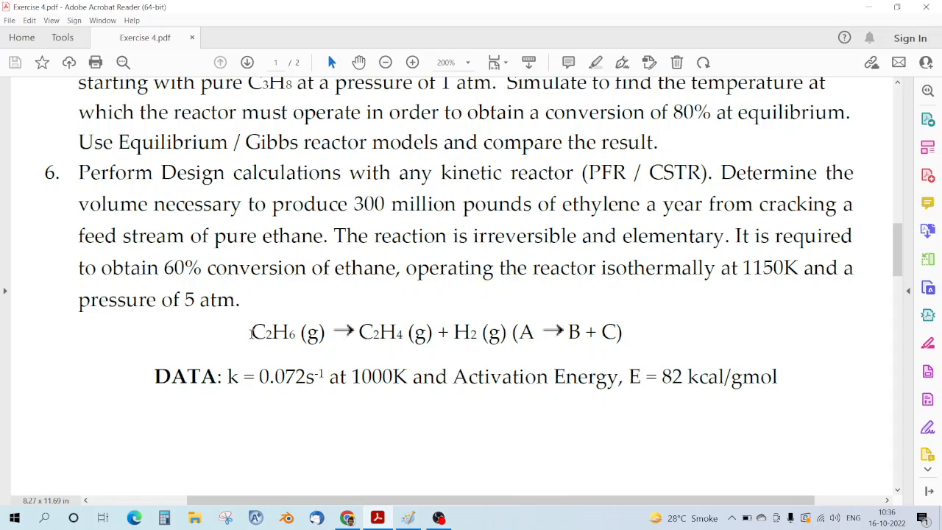
# Step: Highlight C2H6 and C2H4 in the equation and the words 'pounds' and 'year'
pyautogui.moveTo(251, 333); pyautogui.dragTo(294, 335)
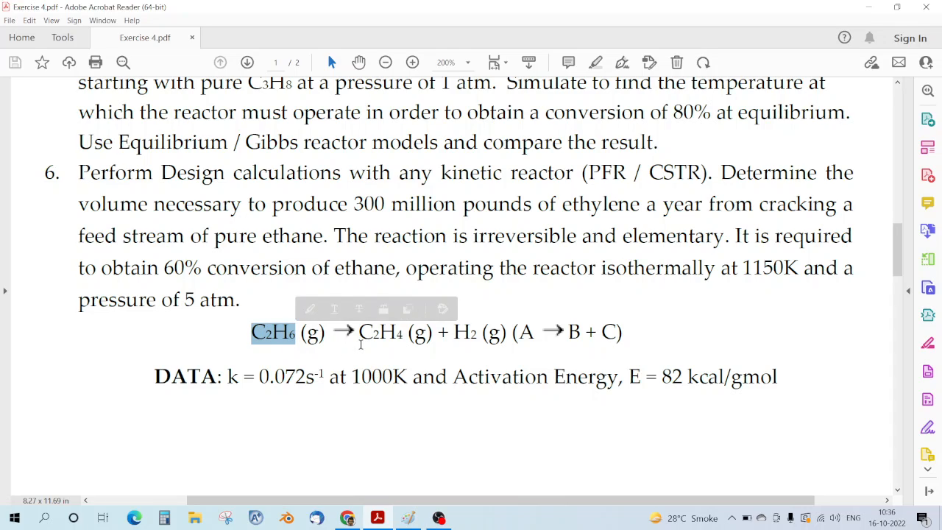
pyautogui.moveTo(359, 332); pyautogui.dragTo(409, 333)
pyautogui.click(410, 332)
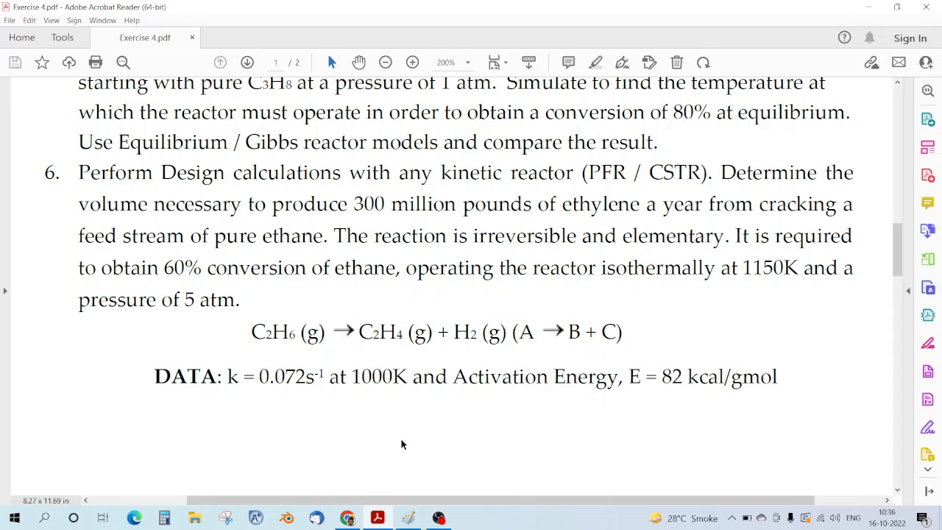
pyautogui.moveTo(359, 332); pyautogui.dragTo(405, 333)
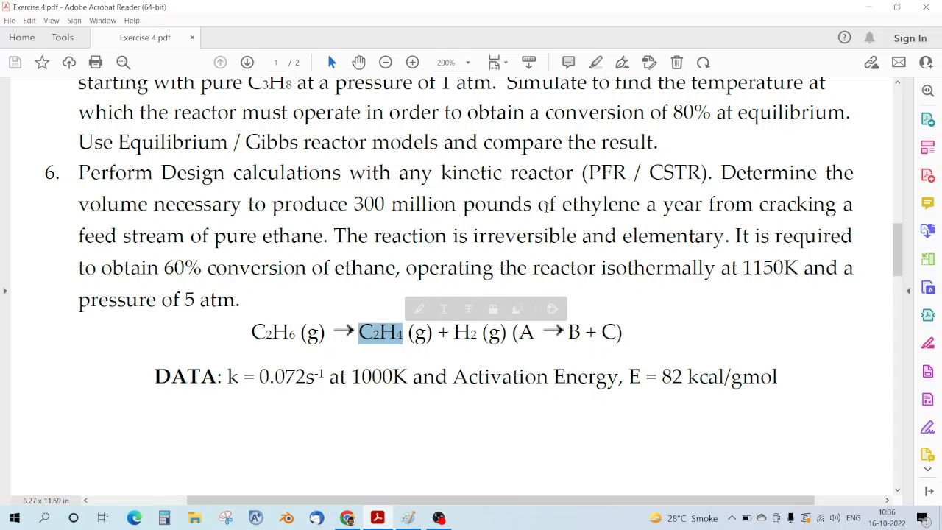
pyautogui.click(396, 205)
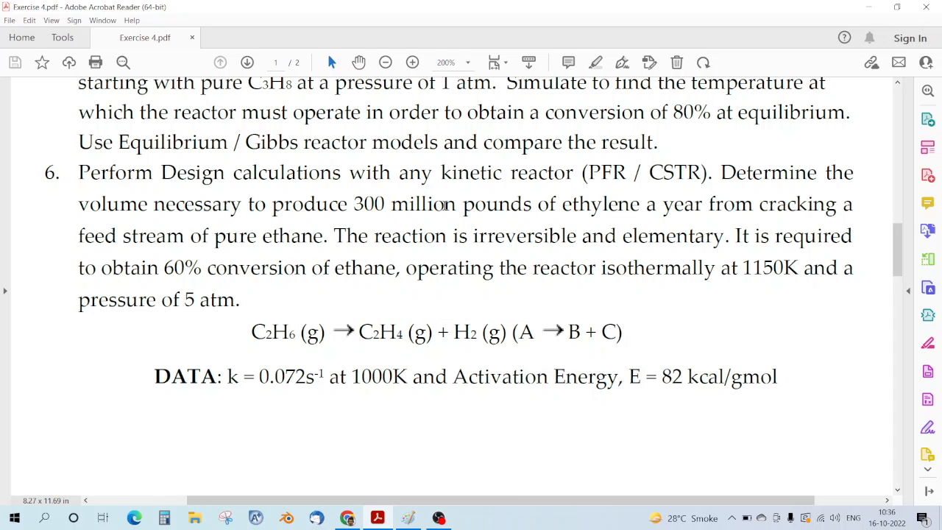
pyautogui.moveTo(464, 206); pyautogui.dragTo(533, 206)
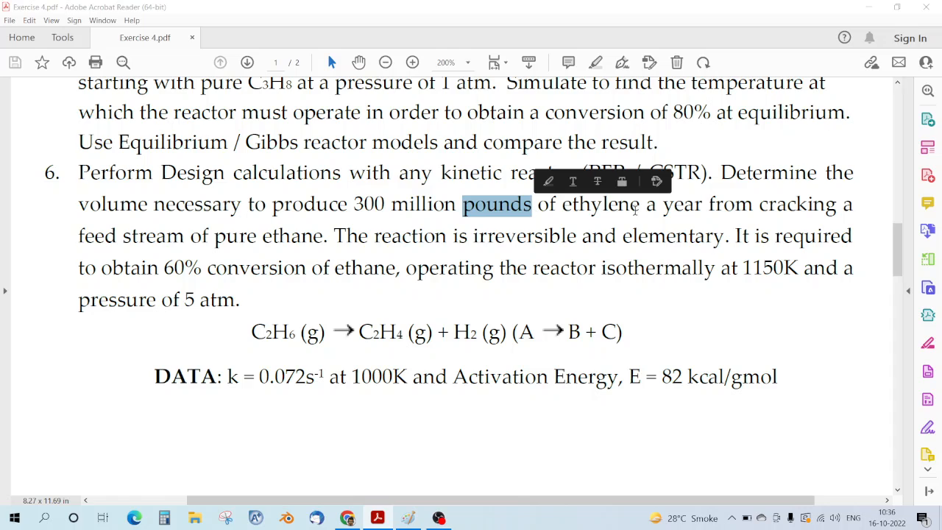
pyautogui.doubleClick(667, 208)
pyautogui.click(568, 327)
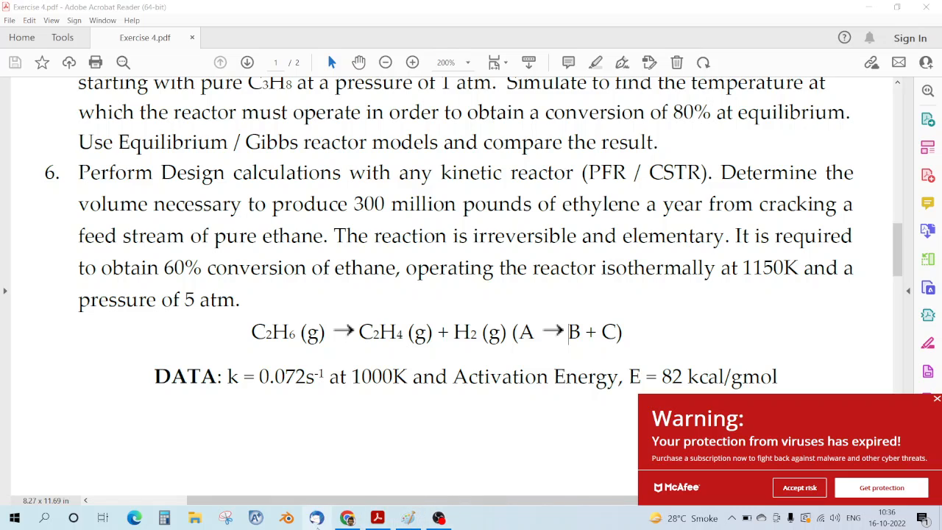
# Step: In Chrome, convert 300 million pounds/year to kg/s, getting 4.31499590944 kg/s
pyautogui.click(347, 518)
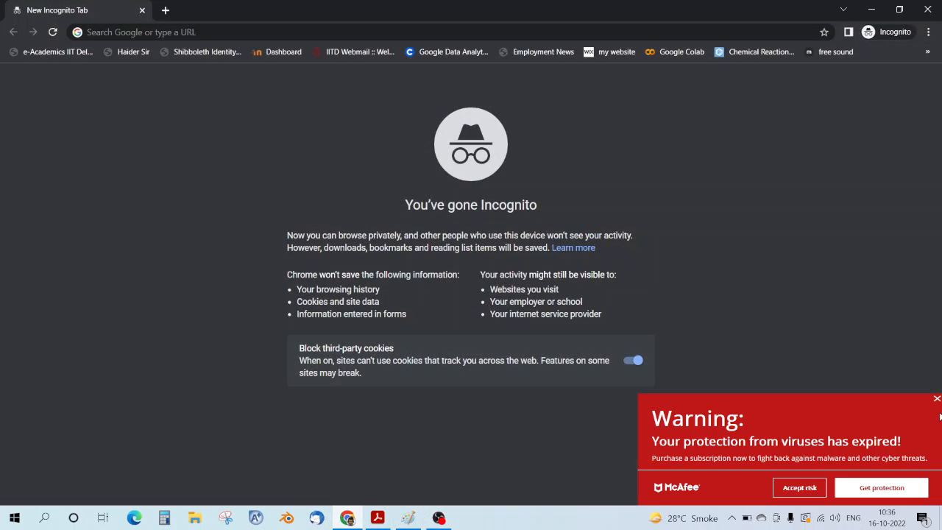
pyautogui.click(936, 399)
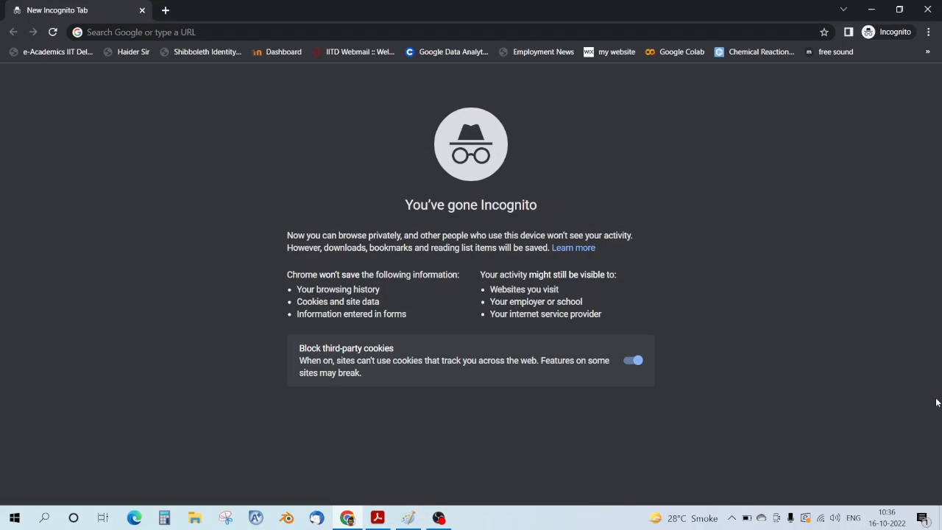
pyautogui.click(331, 33)
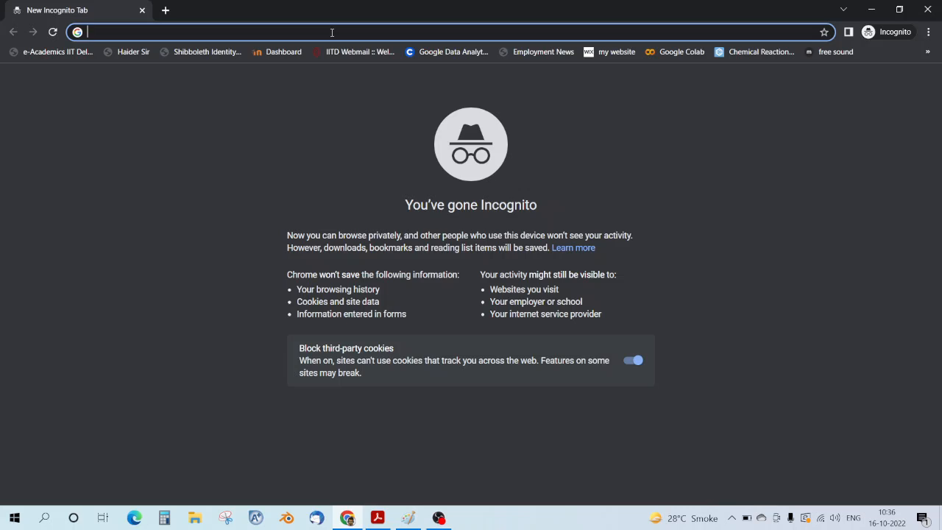
pyautogui.write('300 milli')
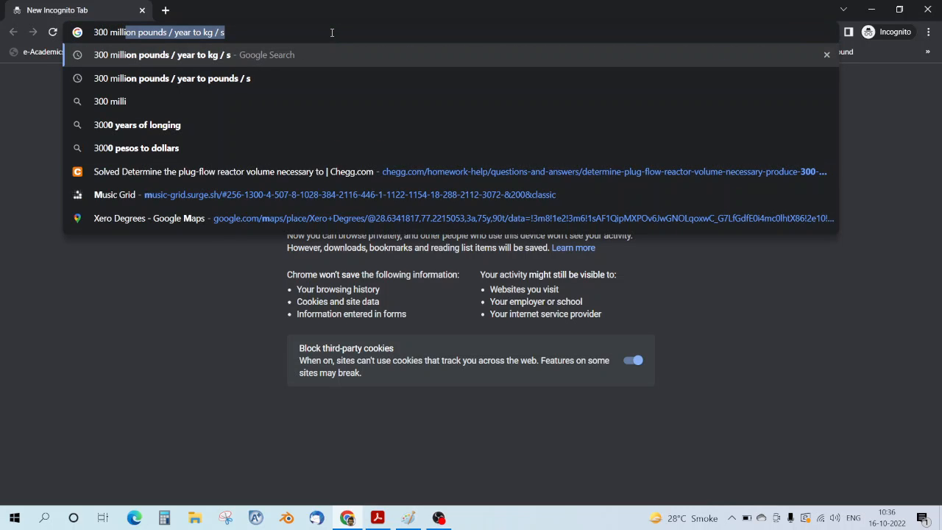
pyautogui.write('on pounds')
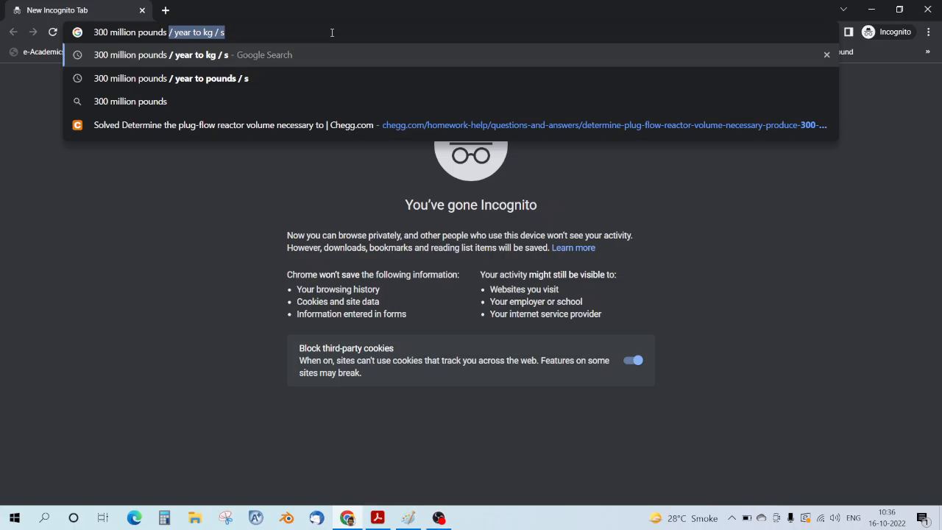
pyautogui.press('Right')
pyautogui.press('Return')
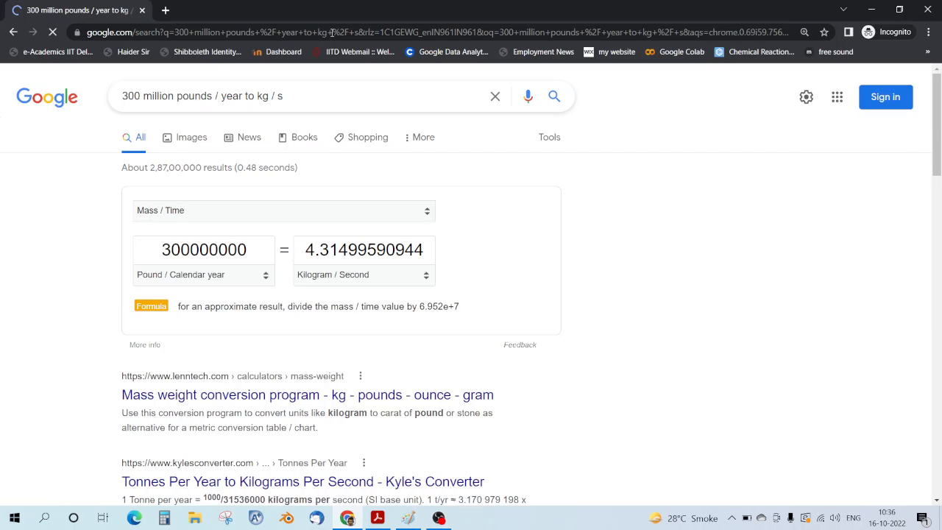
pyautogui.moveTo(302, 258); pyautogui.dragTo(430, 254)
pyautogui.click(482, 266)
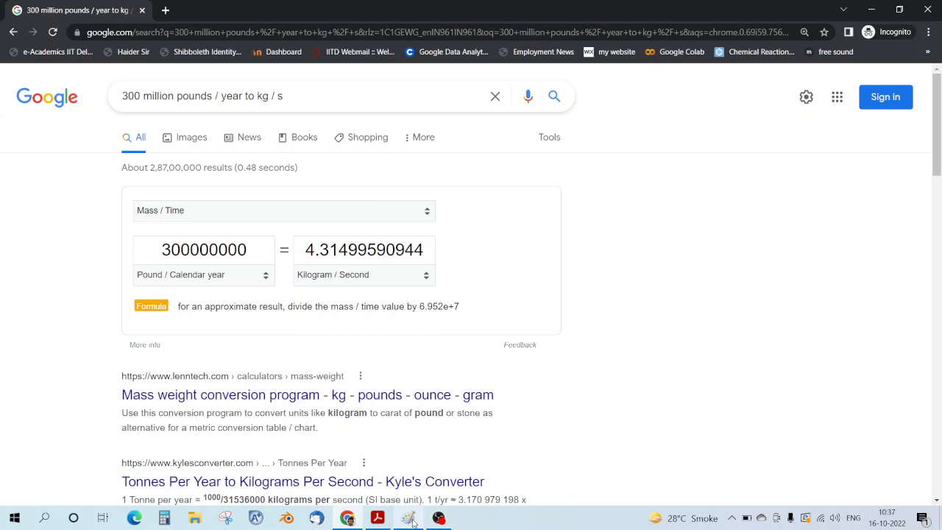
# Step: Reselect the 300 million pounds per year target, then C2H4 and C2H6 in the reaction equation
pyautogui.click(377, 519)
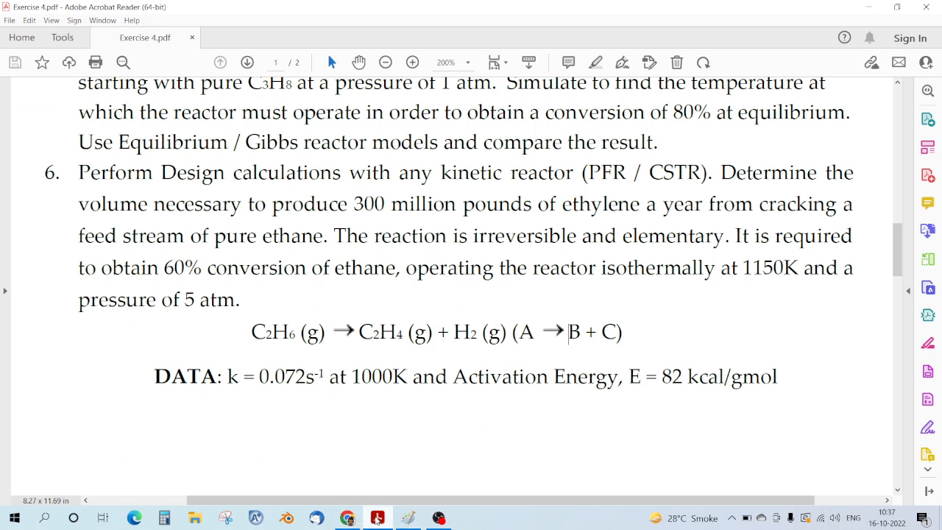
pyautogui.moveTo(355, 204); pyautogui.dragTo(695, 212)
pyautogui.click(666, 225)
pyautogui.moveTo(358, 332); pyautogui.dragTo(401, 334)
pyautogui.click(383, 348)
pyautogui.moveTo(251, 328); pyautogui.dragTo(297, 328)
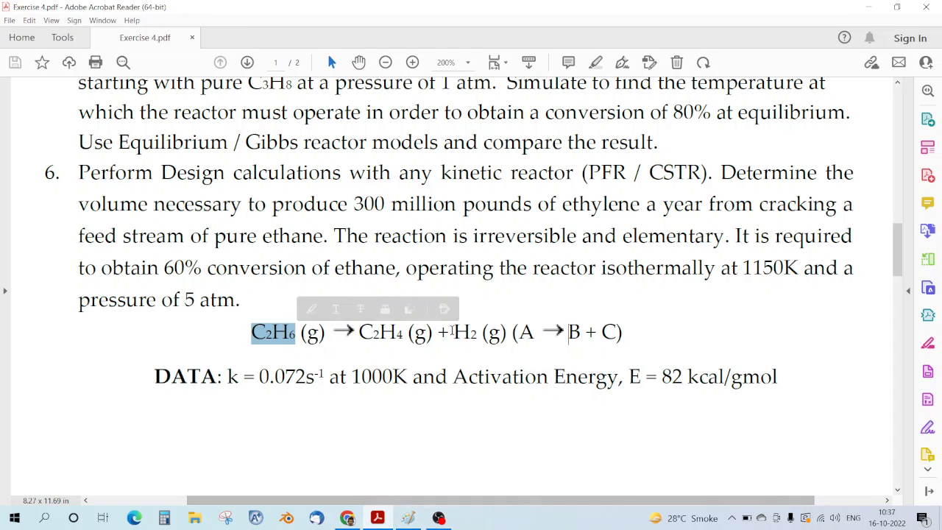
pyautogui.click(415, 321)
pyautogui.moveTo(368, 332); pyautogui.dragTo(427, 332)
pyautogui.click(407, 376)
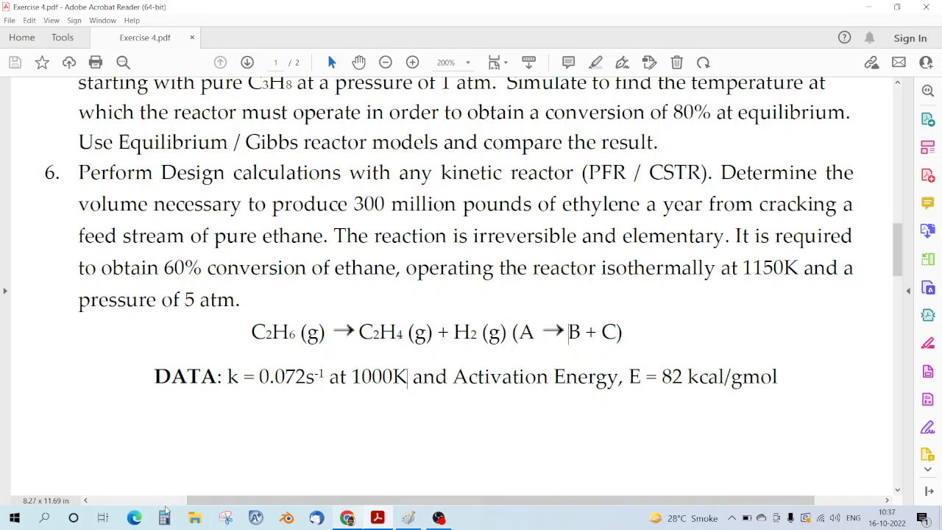
# Step: Open Calculator and enter 4.314 ÷
pyautogui.click(346, 521)
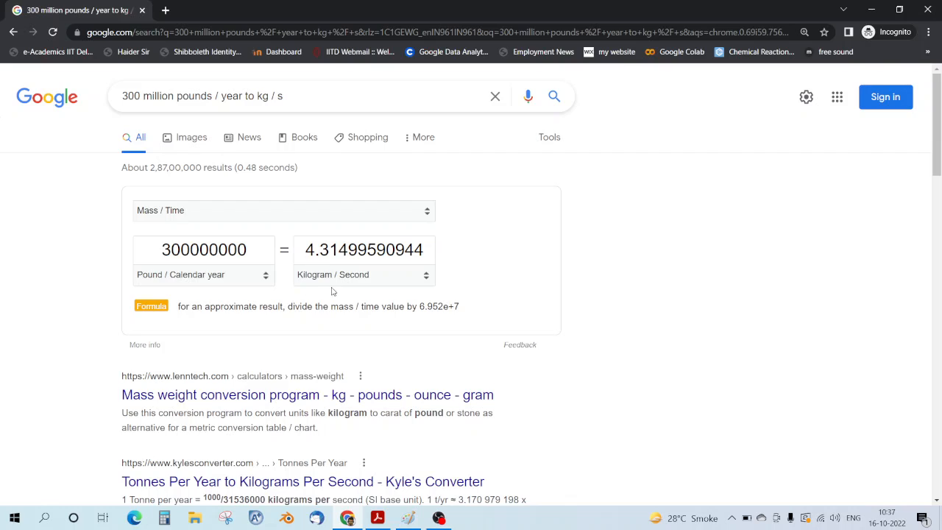
pyautogui.click(164, 518)
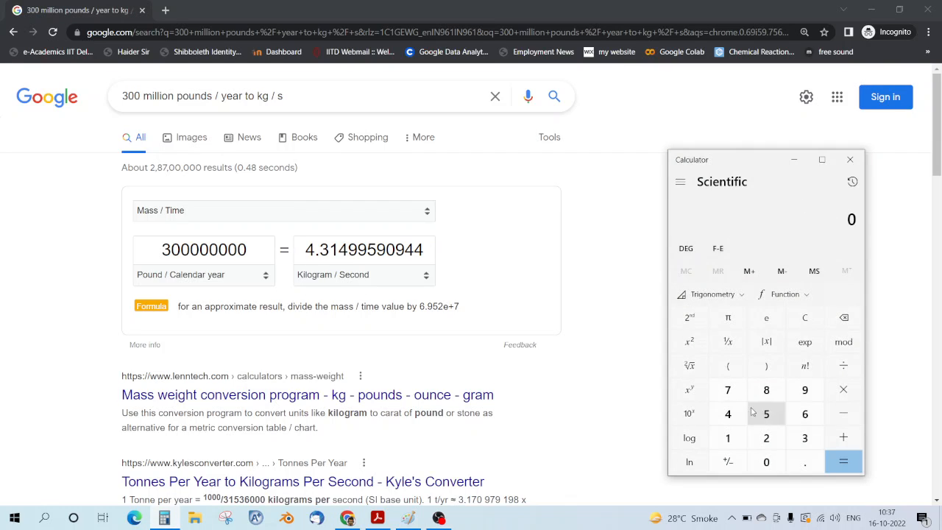
pyautogui.click(728, 414)
pyautogui.click(804, 461)
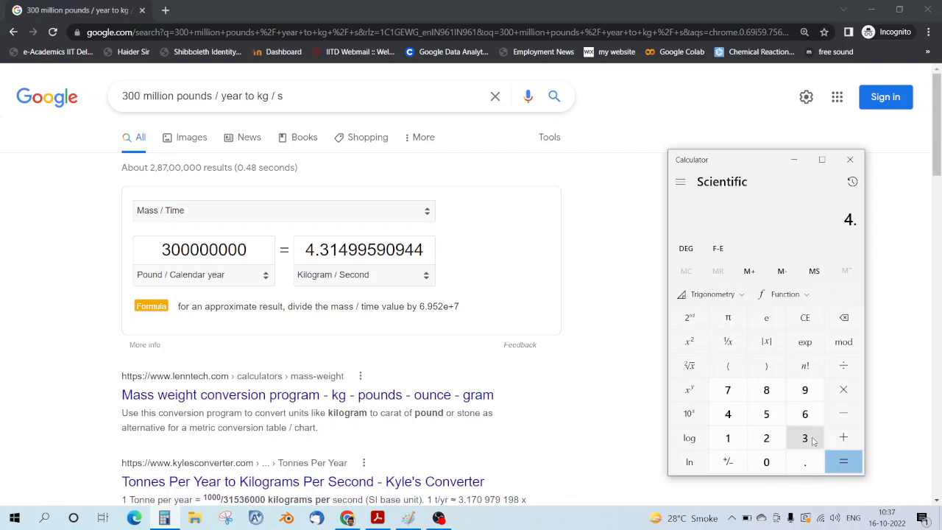
pyautogui.click(810, 439)
pyautogui.click(730, 440)
pyautogui.click(736, 417)
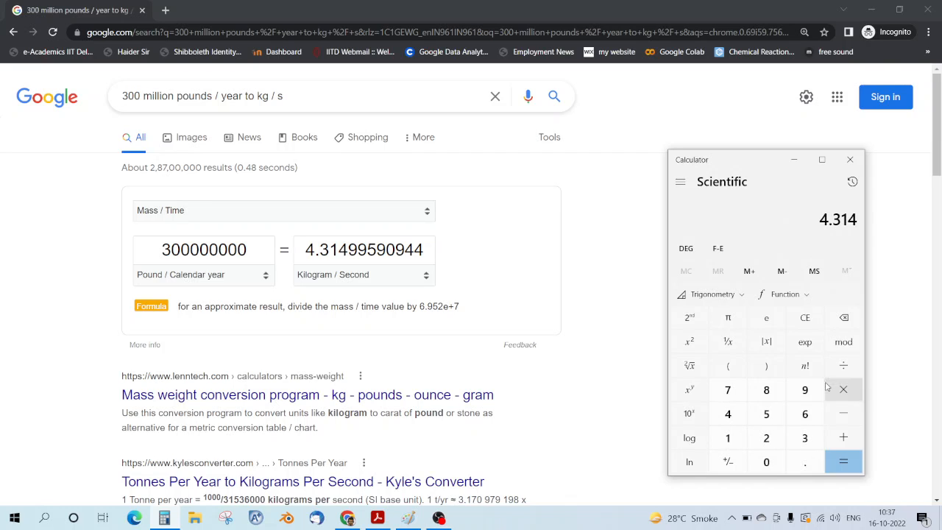
pyautogui.click(846, 366)
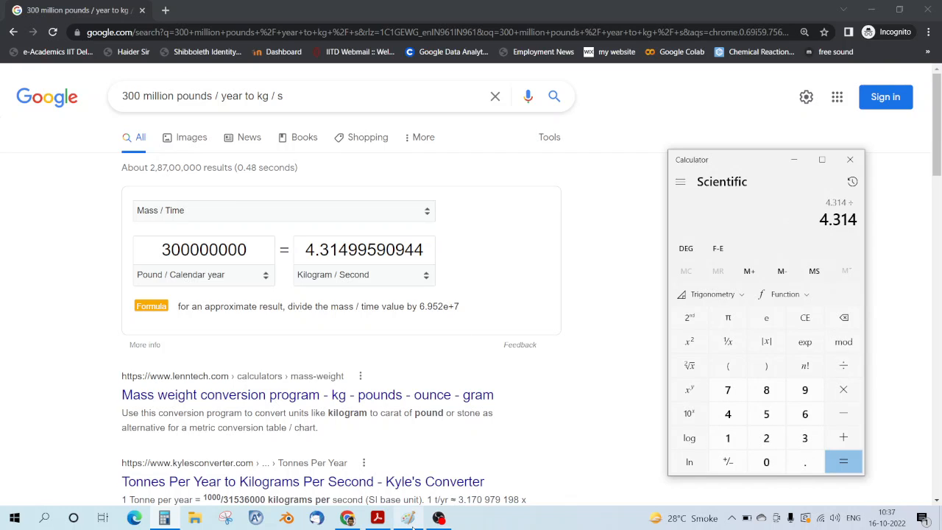
# Step: Check C2H4 in the PDF, then divide by 28 to get 0.1540714
pyautogui.click(377, 518)
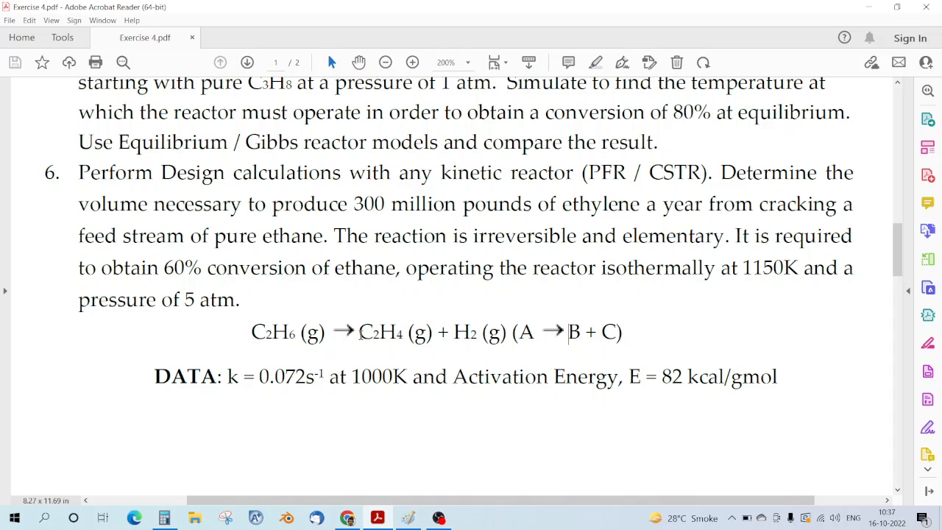
pyautogui.moveTo(360, 333); pyautogui.dragTo(402, 333)
pyautogui.click(384, 352)
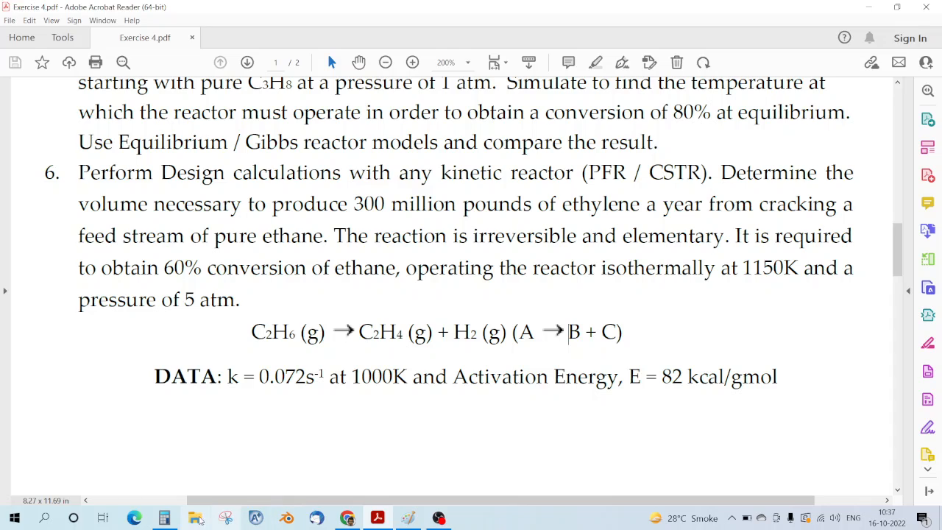
pyautogui.click(164, 519)
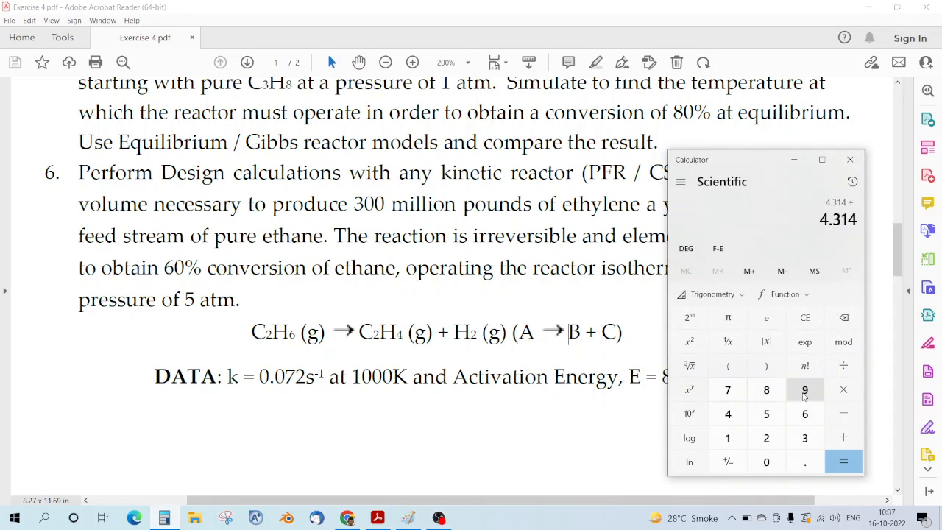
pyautogui.click(766, 438)
pyautogui.click(767, 390)
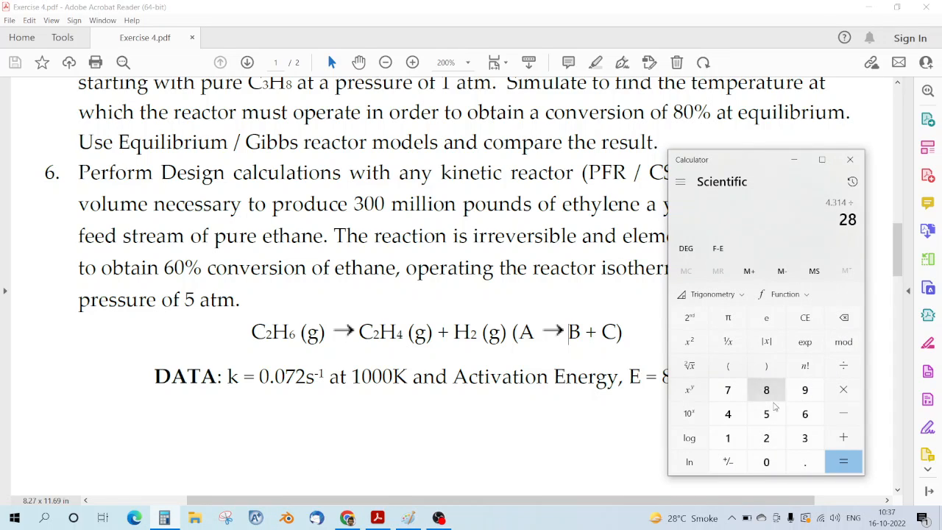
pyautogui.click(842, 462)
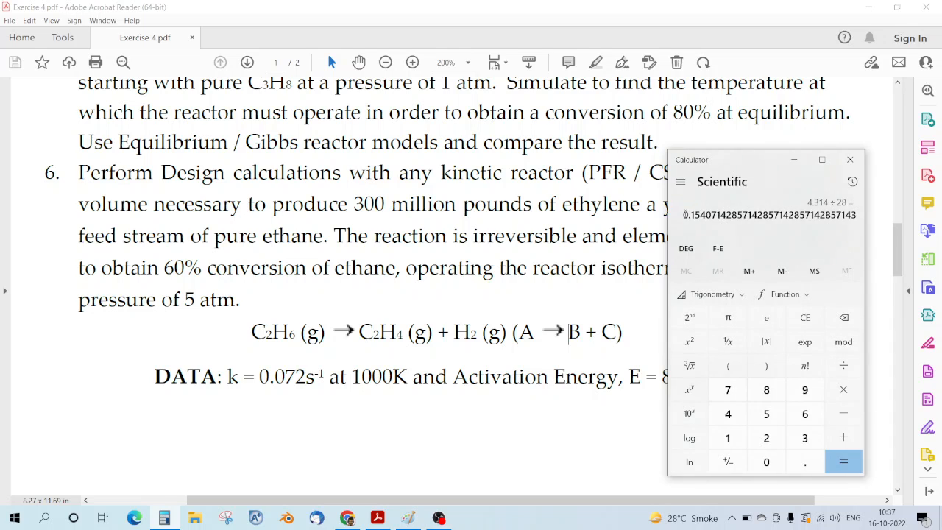
pyautogui.click(408, 518)
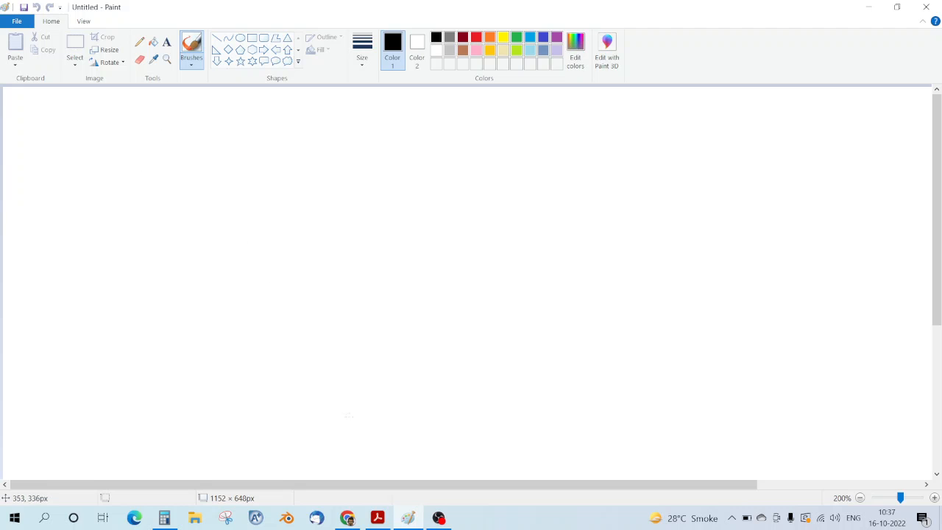
# Step: Select C2H6 and C2H4 in the reaction equation, switching between the PDF and Paint
pyautogui.hotkey('alt', 'Tab')
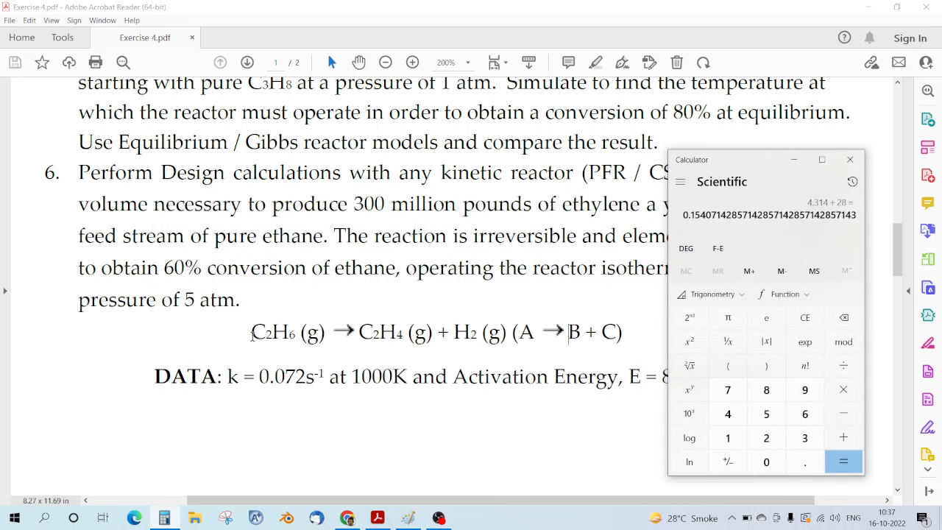
pyautogui.moveTo(252, 335); pyautogui.dragTo(295, 335)
pyautogui.click(390, 398)
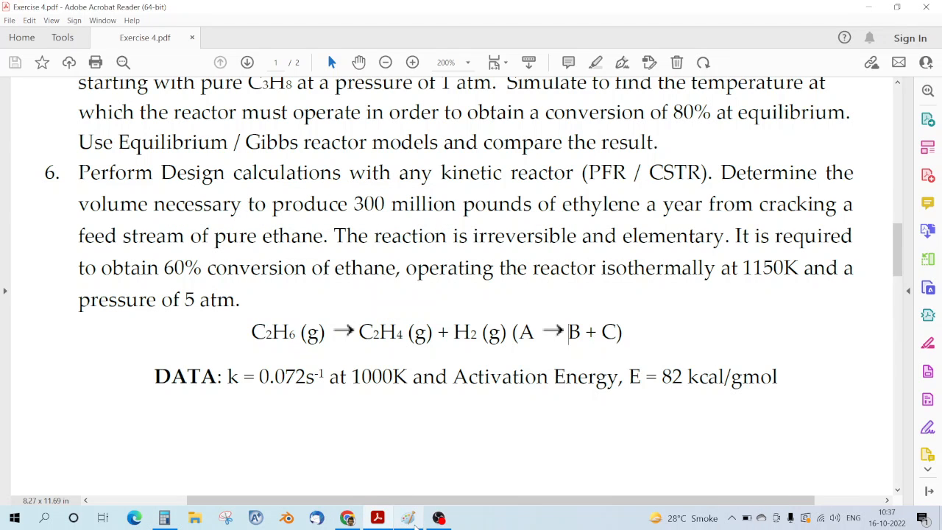
pyautogui.click(416, 525)
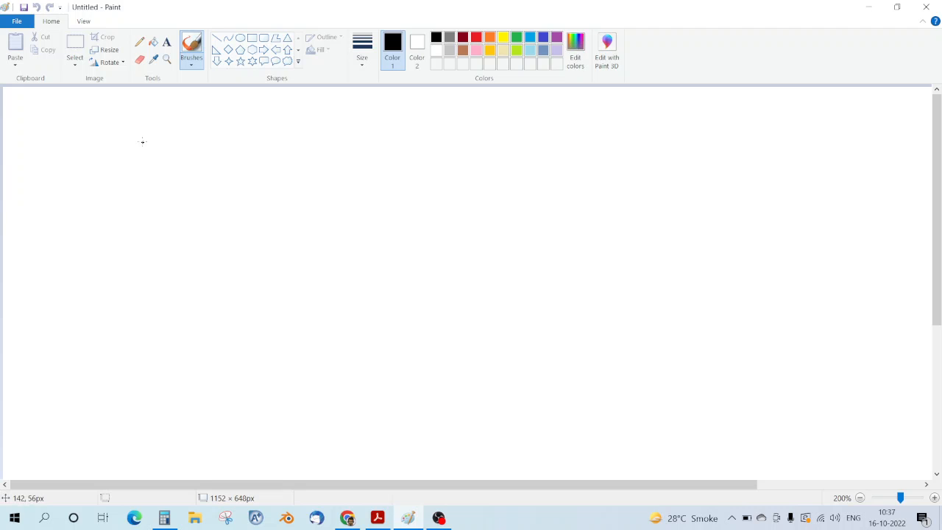
pyautogui.click(380, 518)
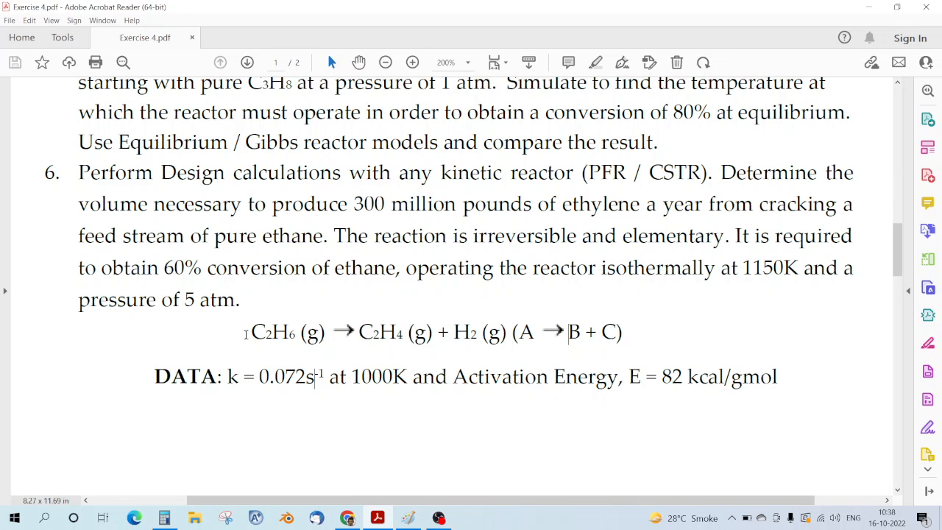
pyautogui.moveTo(252, 333); pyautogui.dragTo(296, 334)
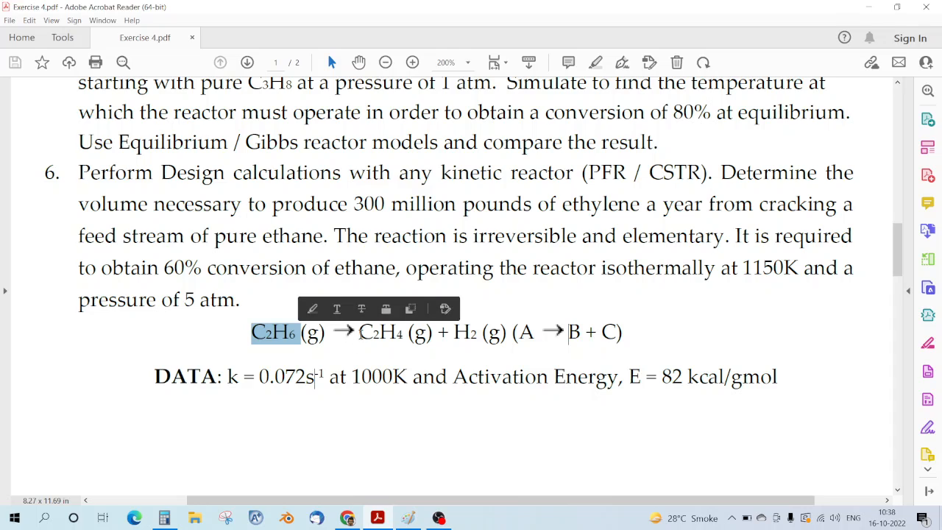
pyautogui.moveTo(359, 333); pyautogui.dragTo(483, 333)
pyautogui.click(458, 360)
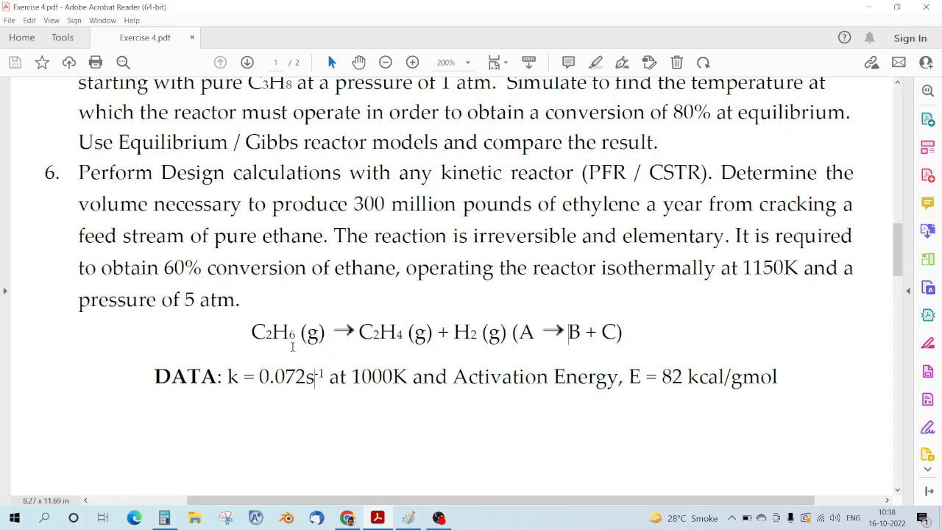
pyautogui.click(409, 519)
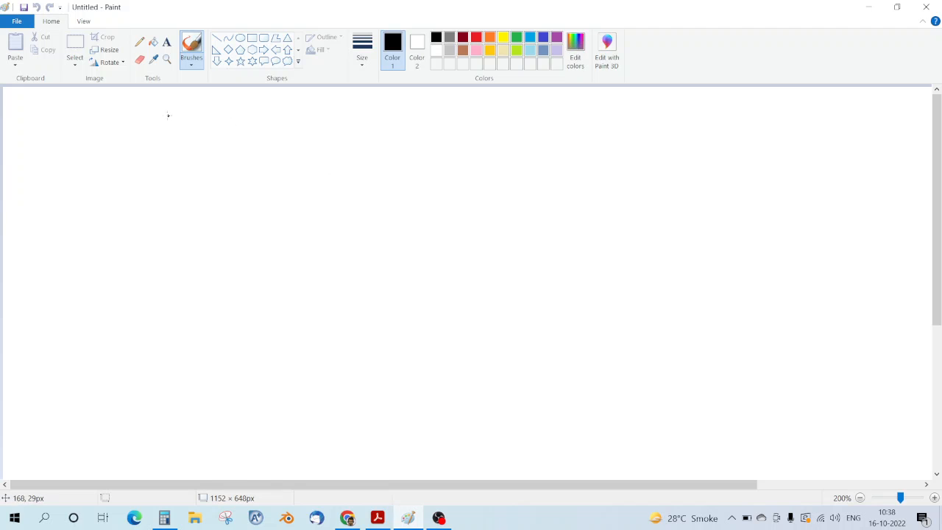
# Step: Sketch C_A0·X_A = C_B with arrows labelling C_A0 as C2H6 and C_B as C2H4
pyautogui.moveTo(167, 117)
pyautogui.mouseDown()
pyautogui.moveTo(158, 154)
pyautogui.moveTo(184, 156)
pyautogui.moveTo(202, 144)
pyautogui.moveTo(211, 163)
pyautogui.mouseUp()
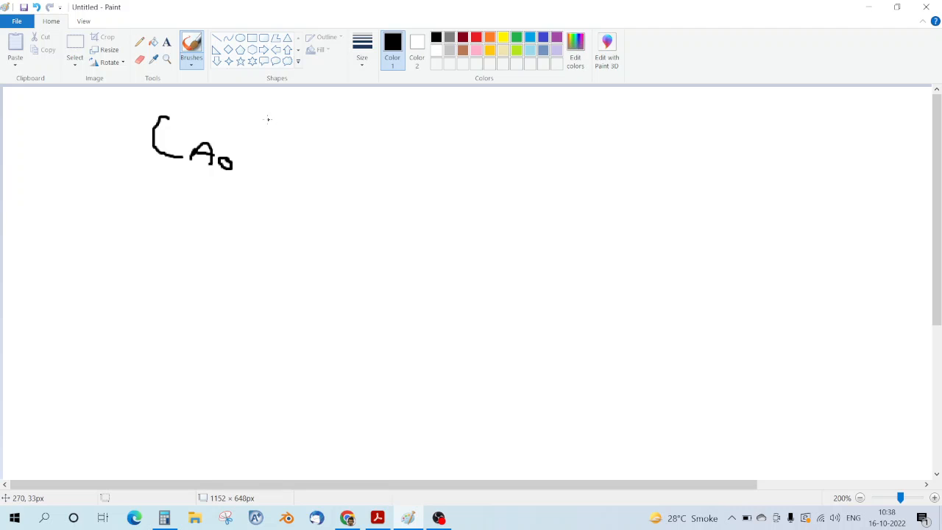
pyautogui.moveTo(268, 119); pyautogui.dragTo(289, 169)
pyautogui.moveTo(300, 125)
pyautogui.mouseDown()
pyautogui.moveTo(262, 158)
pyautogui.moveTo(301, 156)
pyautogui.moveTo(317, 171)
pyautogui.mouseUp()
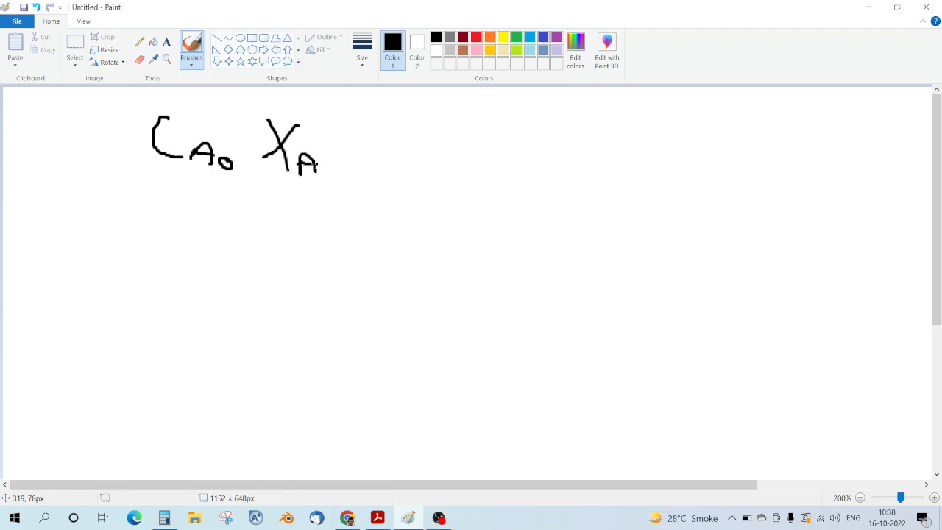
pyautogui.moveTo(348, 150); pyautogui.dragTo(375, 149)
pyautogui.moveTo(440, 119)
pyautogui.mouseDown()
pyautogui.moveTo(414, 159)
pyautogui.moveTo(448, 166)
pyautogui.mouseUp()
pyautogui.moveTo(456, 155); pyautogui.dragTo(456, 171)
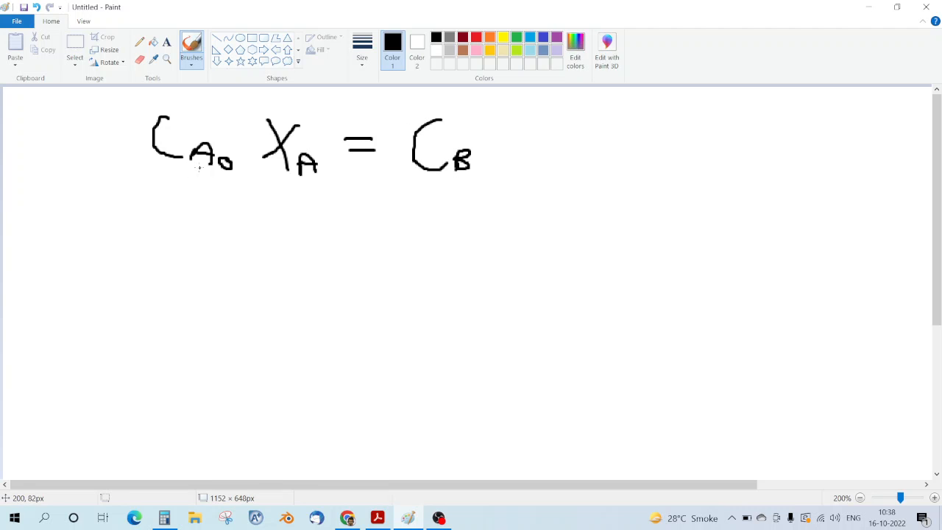
pyautogui.moveTo(198, 168); pyautogui.dragTo(134, 184)
pyautogui.moveTo(45, 184)
pyautogui.mouseDown()
pyautogui.moveTo(31, 214)
pyautogui.moveTo(76, 215)
pyautogui.moveTo(103, 196)
pyautogui.moveTo(106, 209)
pyautogui.moveTo(122, 208)
pyautogui.mouseUp()
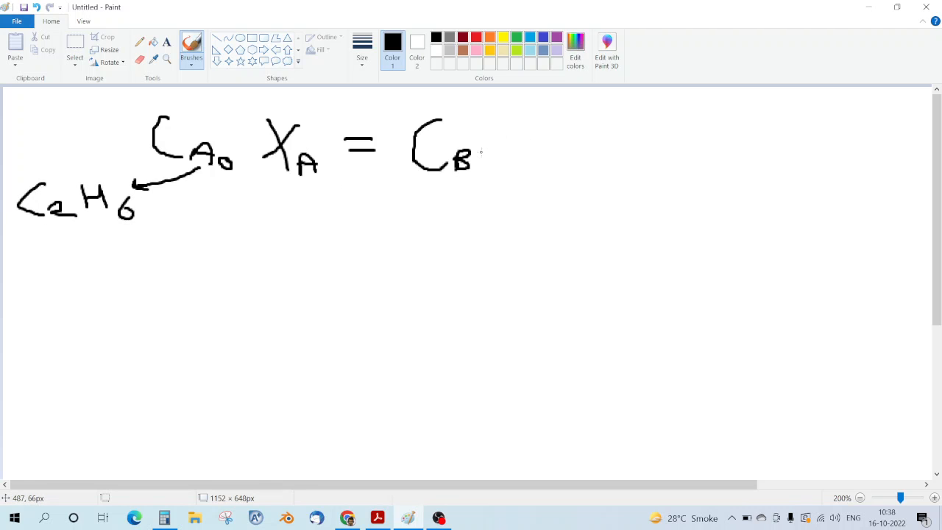
pyautogui.moveTo(479, 160)
pyautogui.mouseDown()
pyautogui.moveTo(556, 189)
pyautogui.moveTo(544, 190)
pyautogui.mouseUp()
pyautogui.moveTo(608, 172)
pyautogui.mouseDown()
pyautogui.moveTo(614, 212)
pyautogui.moveTo(637, 221)
pyautogui.mouseUp()
pyautogui.moveTo(655, 179)
pyautogui.mouseDown()
pyautogui.moveTo(656, 204)
pyautogui.moveTo(680, 188)
pyautogui.moveTo(681, 215)
pyautogui.moveTo(711, 214)
pyautogui.moveTo(705, 226)
pyautogui.mouseUp()
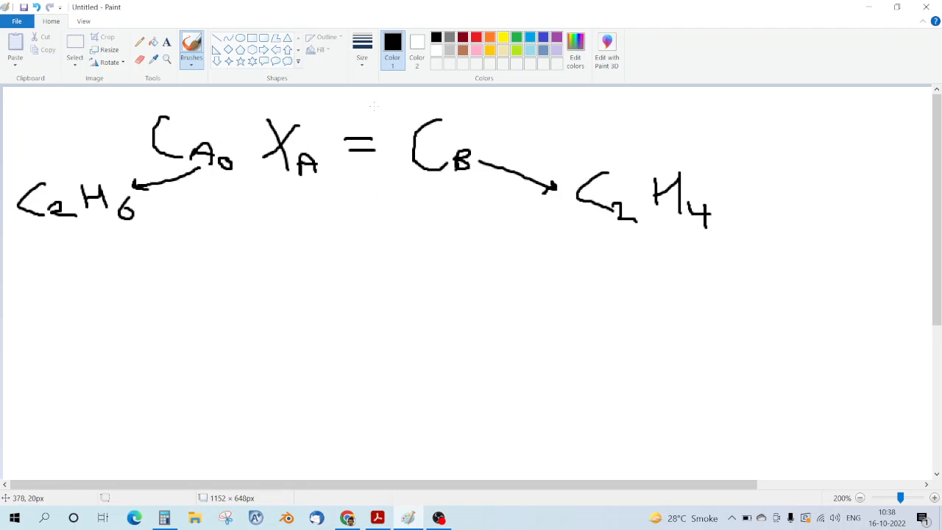
# Step: In orange, circle the equation and underline C_B and X_A
pyautogui.click(489, 37)
pyautogui.moveTo(169, 102)
pyautogui.mouseDown()
pyautogui.moveTo(121, 165)
pyautogui.moveTo(400, 199)
pyautogui.moveTo(478, 109)
pyautogui.moveTo(143, 94)
pyautogui.mouseUp()
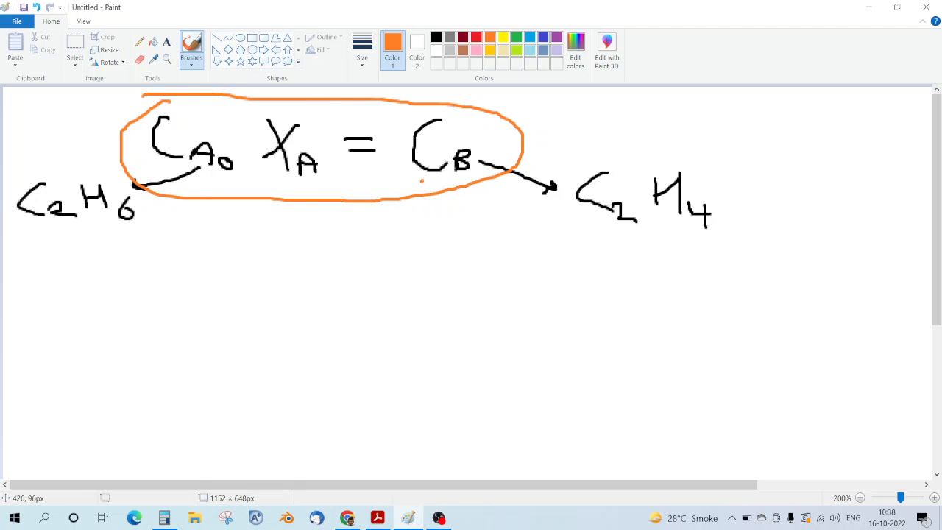
pyautogui.moveTo(422, 180); pyautogui.dragTo(462, 178)
pyautogui.moveTo(265, 180); pyautogui.dragTo(317, 181)
# Step: Write and box the red rearrangement C_A0 = C_B / X_A
pyautogui.click(476, 37)
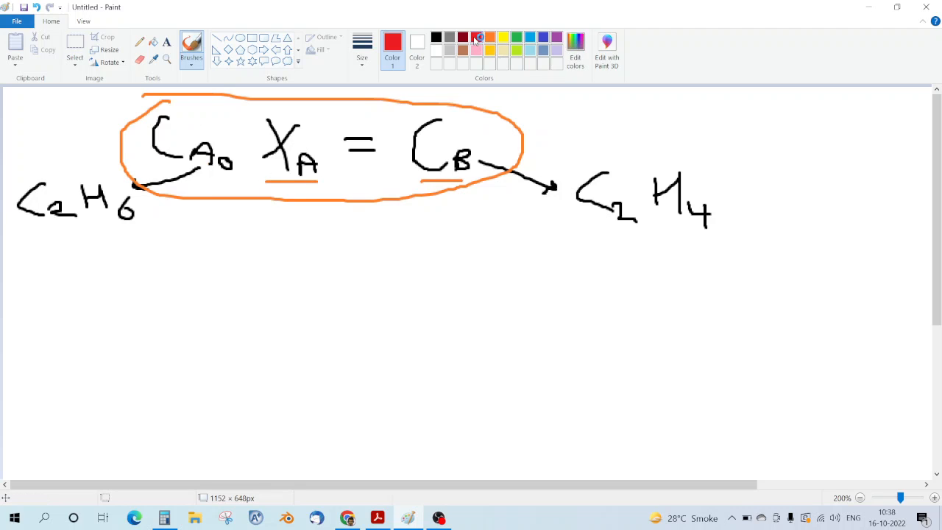
pyautogui.moveTo(194, 242)
pyautogui.mouseDown()
pyautogui.moveTo(162, 273)
pyautogui.moveTo(203, 296)
pyautogui.mouseUp()
pyautogui.moveTo(213, 311)
pyautogui.mouseDown()
pyautogui.moveTo(214, 291)
pyautogui.moveTo(237, 302)
pyautogui.moveTo(254, 291)
pyautogui.mouseUp()
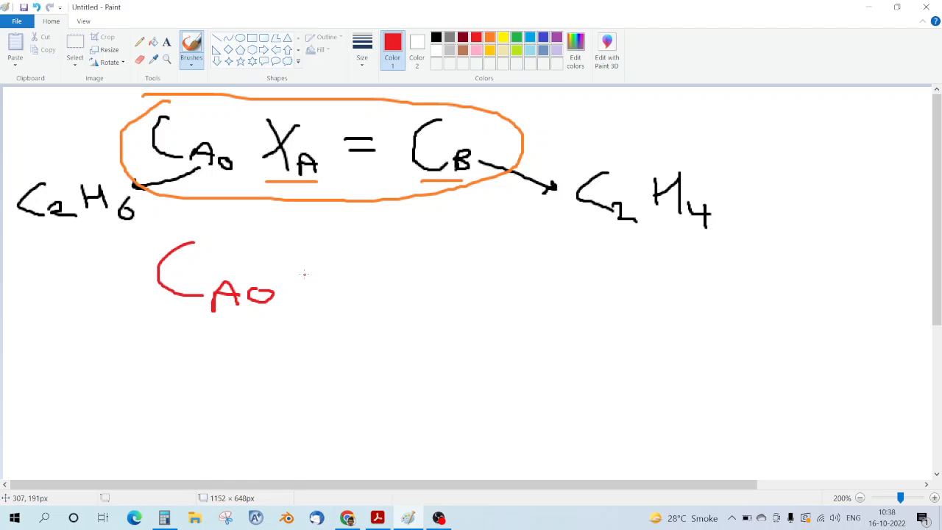
pyautogui.moveTo(305, 274)
pyautogui.mouseDown()
pyautogui.moveTo(338, 270)
pyautogui.moveTo(333, 281)
pyautogui.mouseUp()
pyautogui.moveTo(430, 241)
pyautogui.mouseDown()
pyautogui.moveTo(439, 276)
pyautogui.moveTo(498, 296)
pyautogui.mouseUp()
pyautogui.moveTo(429, 309); pyautogui.dragTo(464, 342)
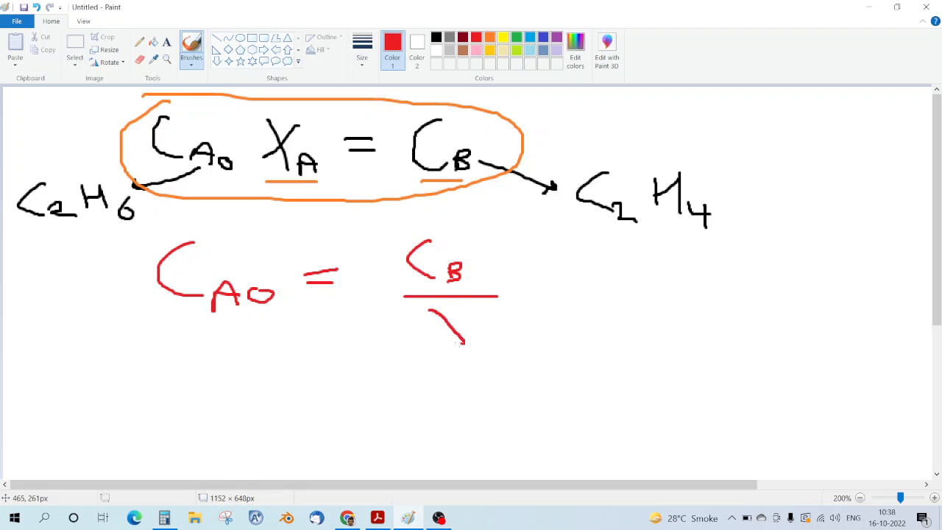
pyautogui.moveTo(460, 309)
pyautogui.mouseDown()
pyautogui.moveTo(442, 335)
pyautogui.moveTo(476, 326)
pyautogui.moveTo(481, 342)
pyautogui.mouseUp()
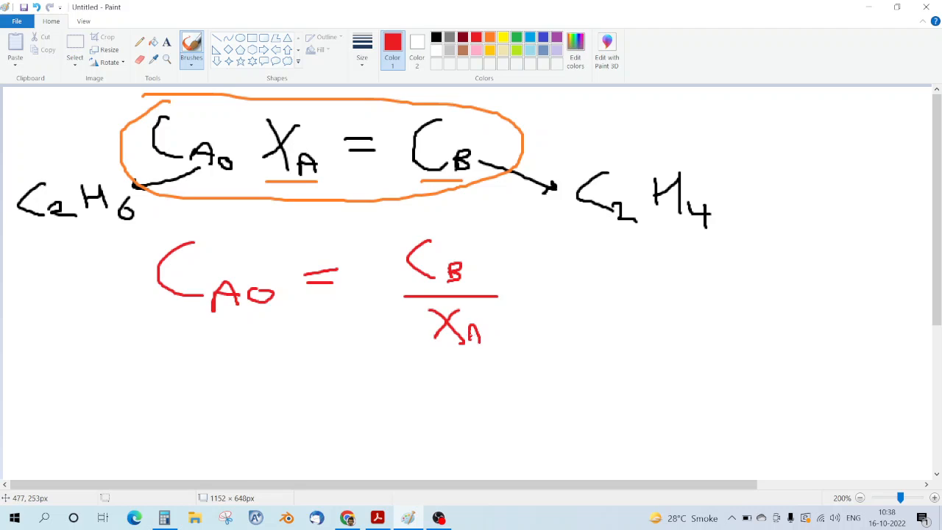
pyautogui.moveTo(152, 219)
pyautogui.mouseDown()
pyautogui.moveTo(449, 382)
pyautogui.moveTo(549, 240)
pyautogui.moveTo(166, 209)
pyautogui.mouseUp()
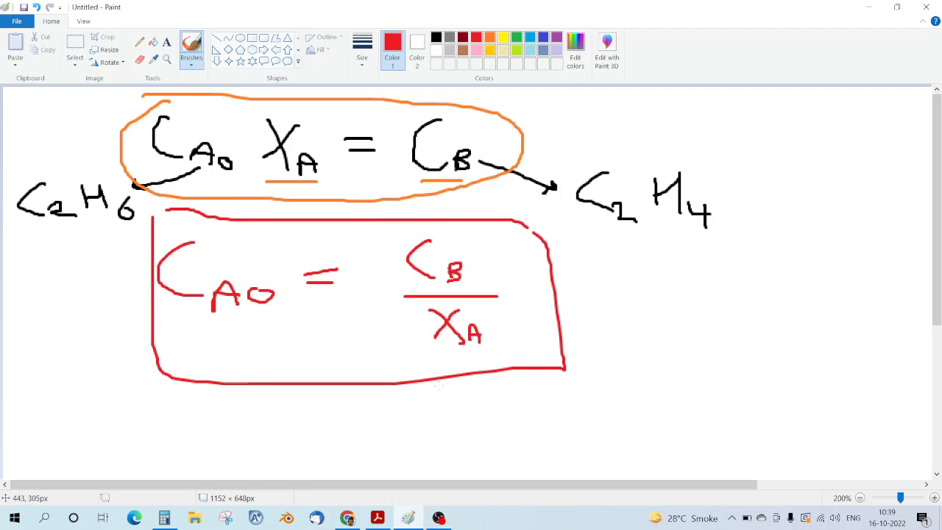
pyautogui.click(378, 518)
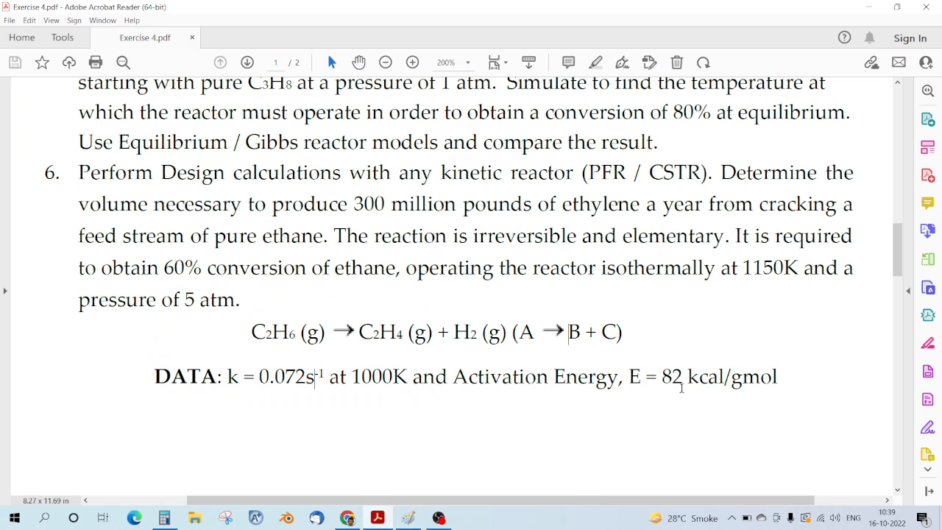
# Step: Mark 'A → B + C' in the PDF, then press ÷ after 0.15407 in Calculator
pyautogui.moveTo(518, 335); pyautogui.dragTo(624, 333)
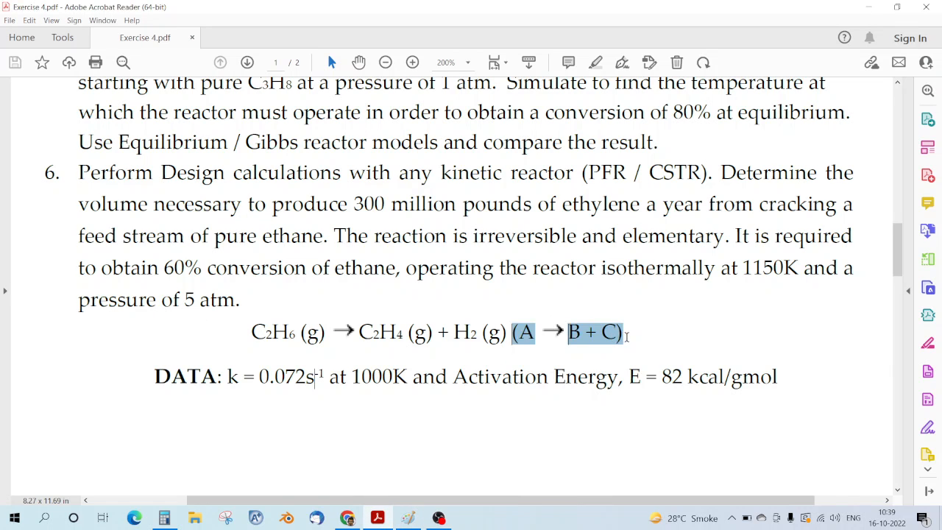
pyautogui.click(664, 352)
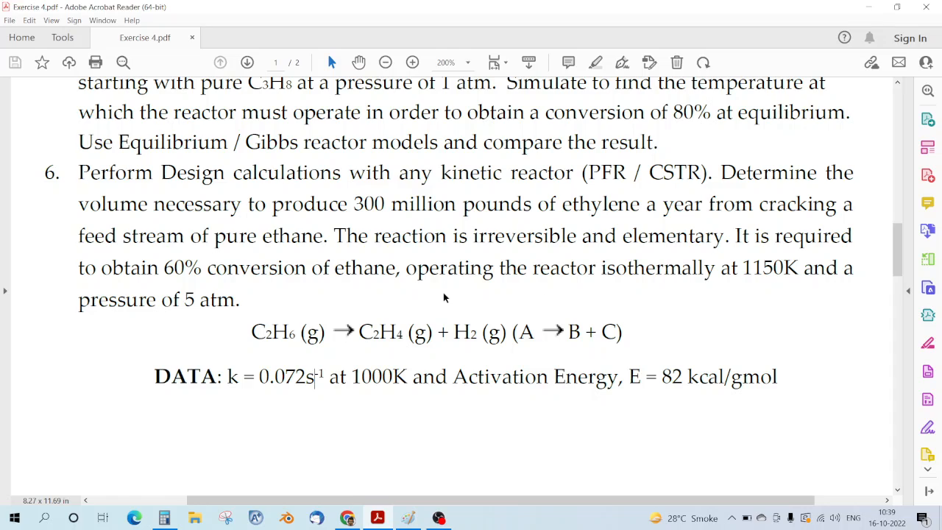
pyautogui.click(164, 518)
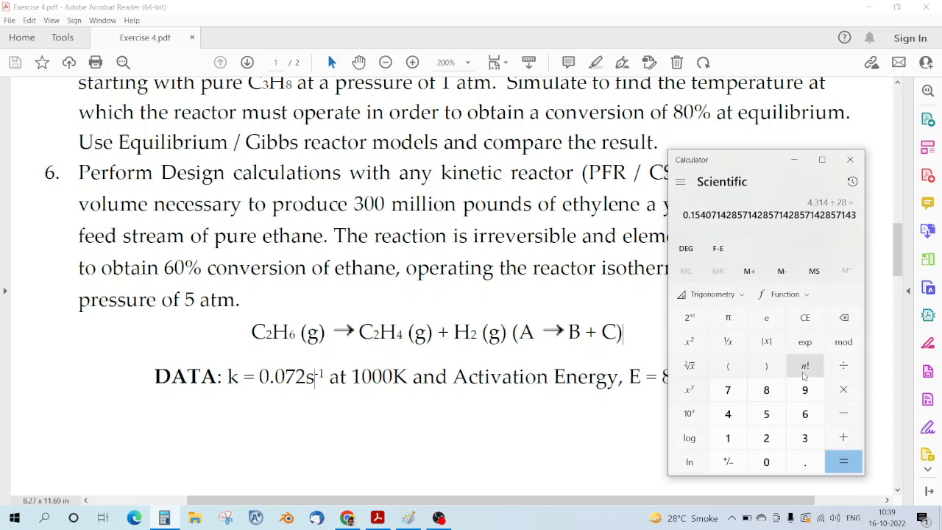
pyautogui.click(843, 374)
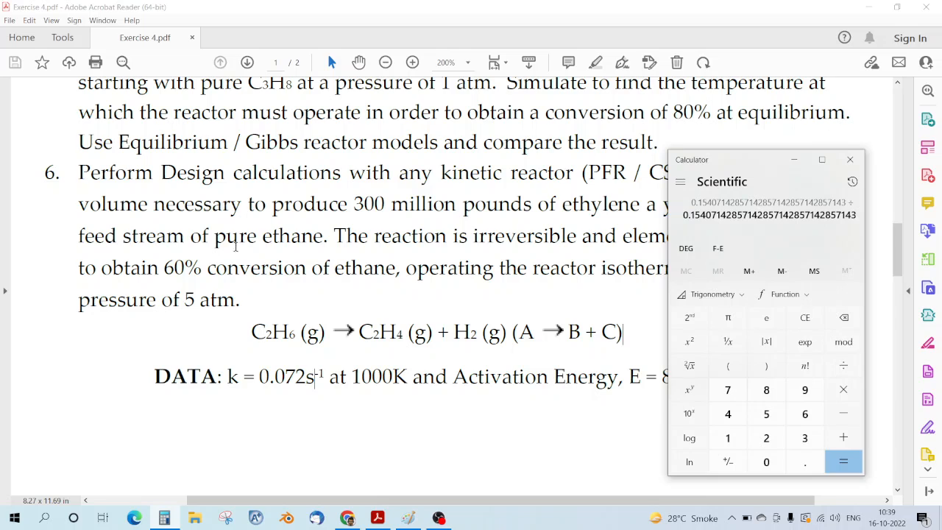
pyautogui.click(408, 518)
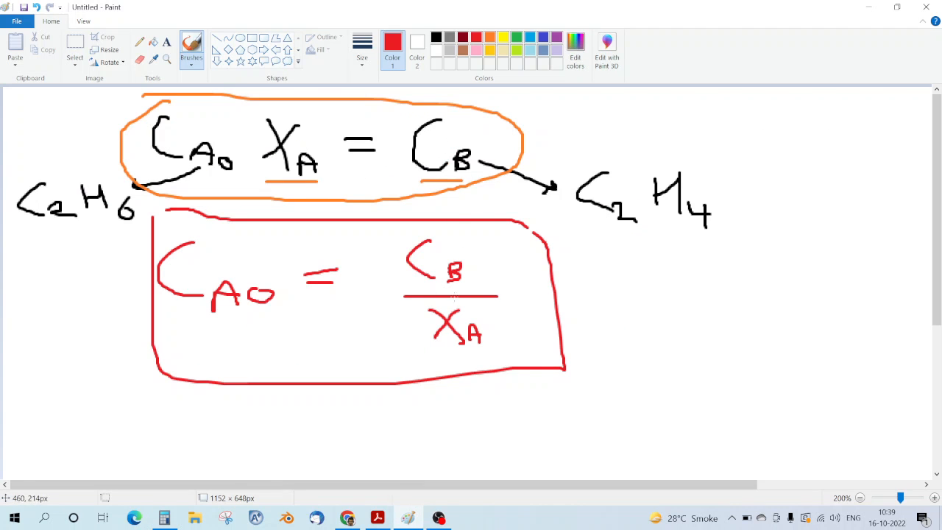
# Step: Divide 0.15407 by 0.6 for C_A0 = 0.2567857, close the red box corner, and minimise Paint
pyautogui.click(171, 523)
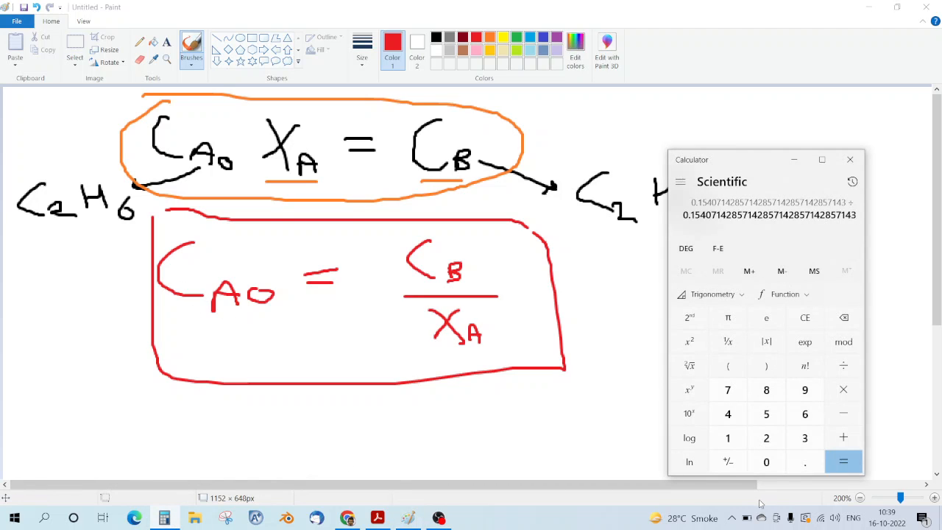
pyautogui.click(804, 464)
pyautogui.click(807, 413)
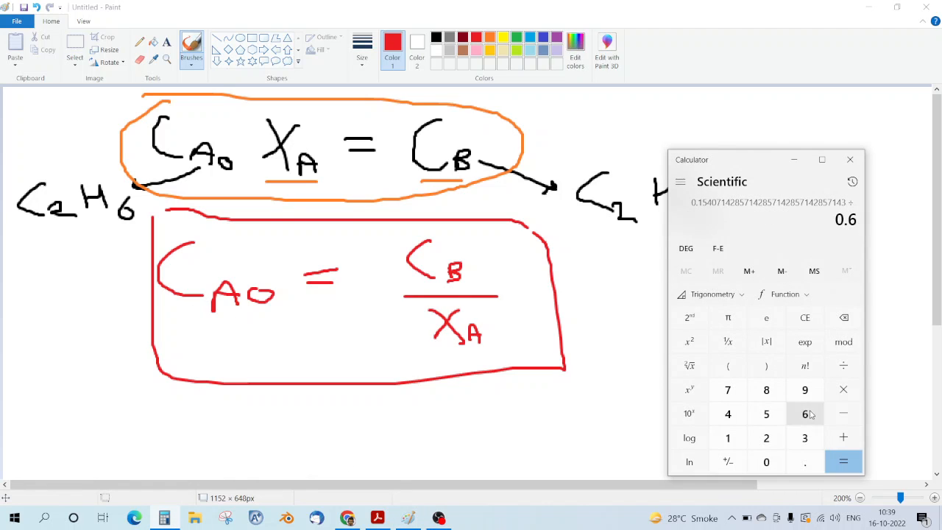
pyautogui.click(846, 468)
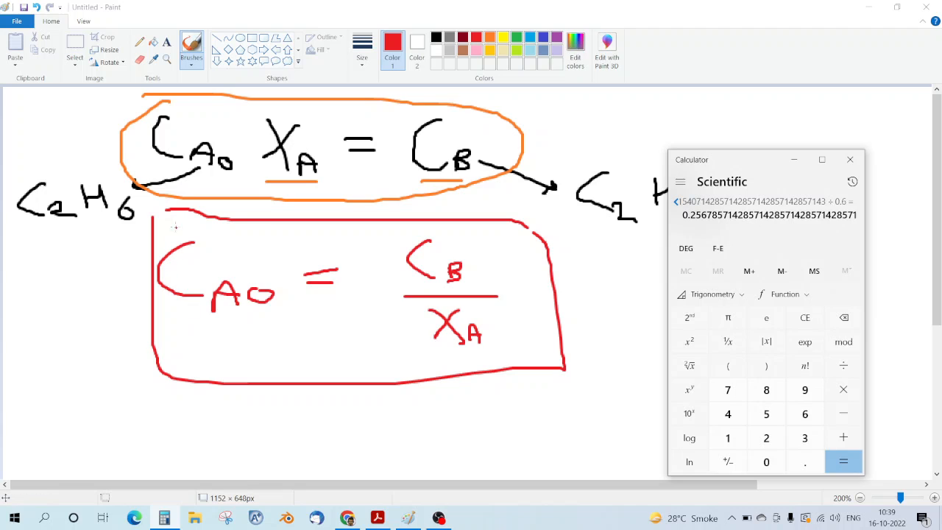
pyautogui.moveTo(155, 214); pyautogui.dragTo(167, 211)
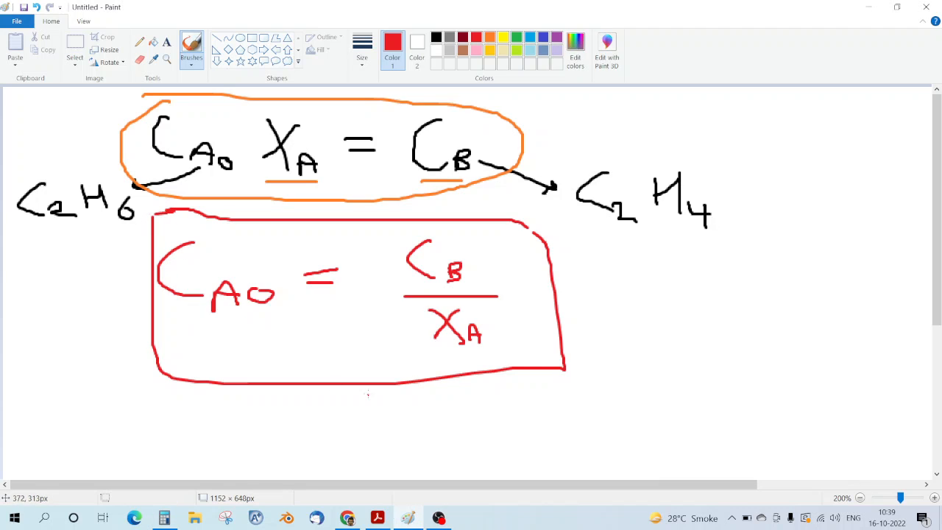
pyautogui.click(874, 6)
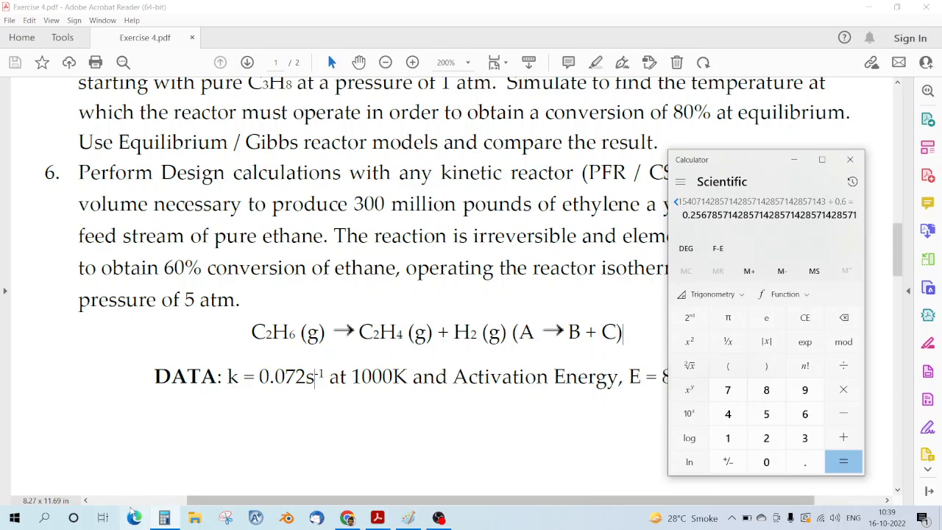
# Step: Search 'dwsim' in Windows search and open the DWSIM best match
pyautogui.click(44, 519)
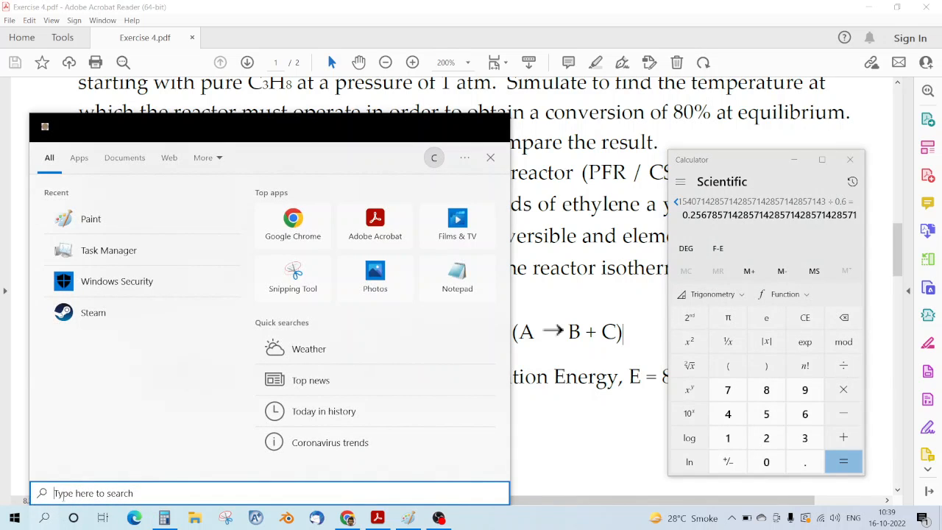
pyautogui.write('dwsim')
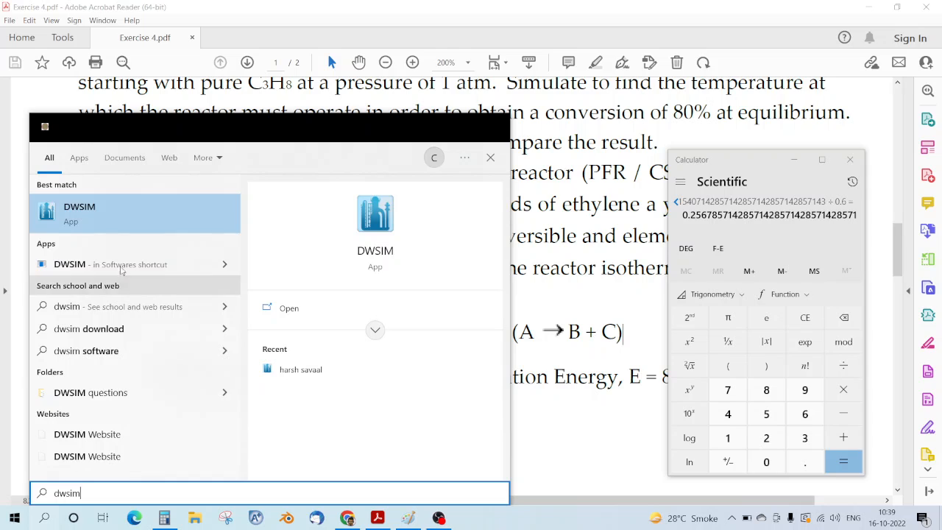
pyautogui.click(288, 314)
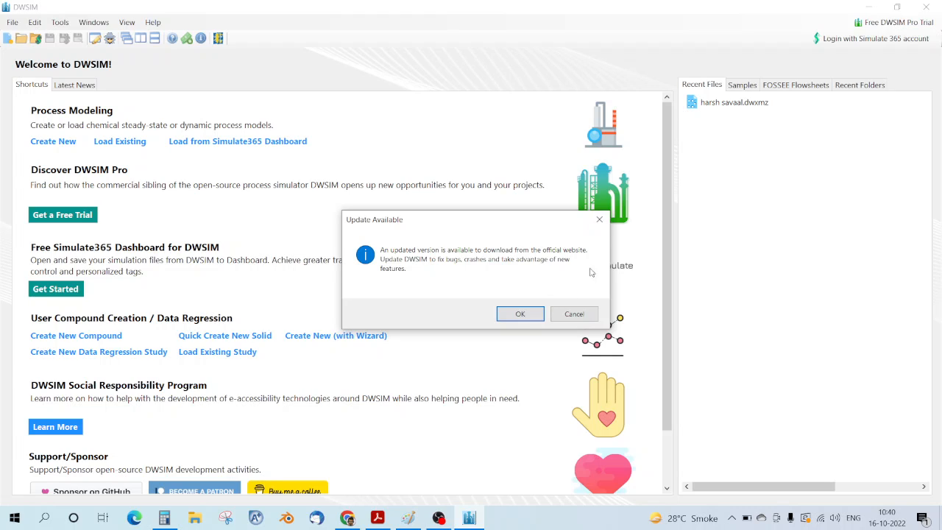
# Step: Close the Update Available notice and choose Create New under Process Modeling
pyautogui.click(600, 220)
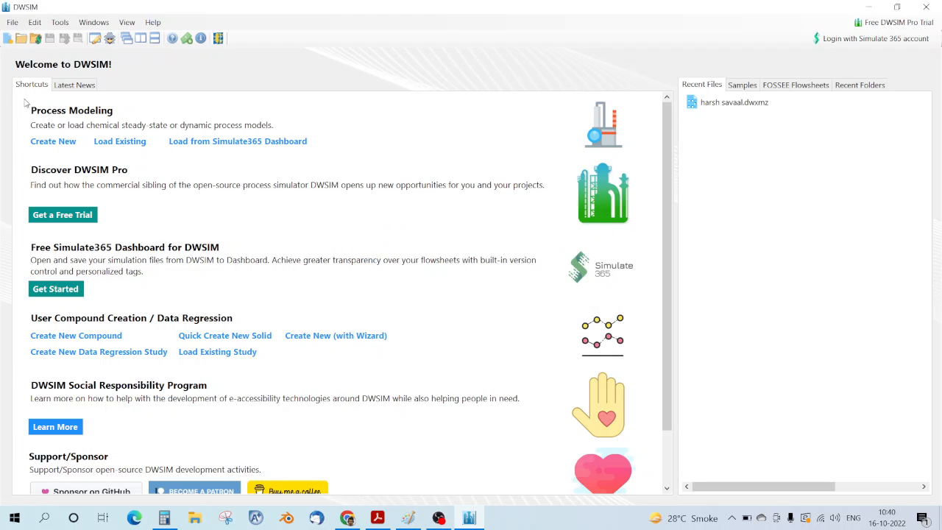
pyautogui.click(62, 145)
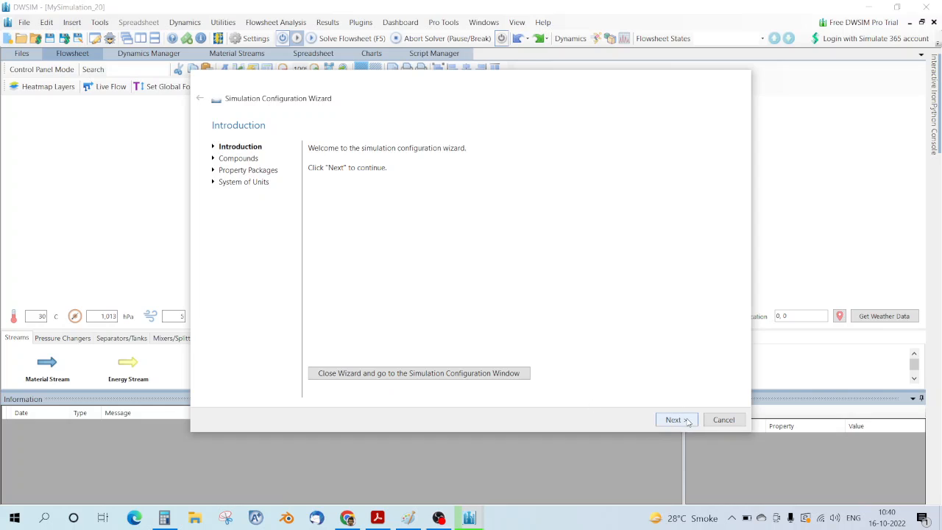
# Step: Search and tick Ethane, Ethylene and Hydrogen in the wizard's compound list, then continue
pyautogui.click(677, 424)
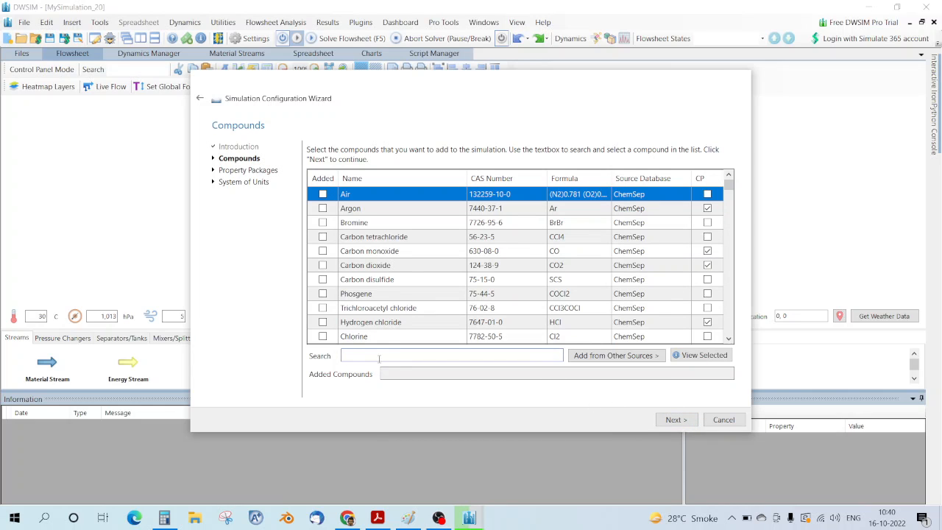
pyautogui.write('ethane')
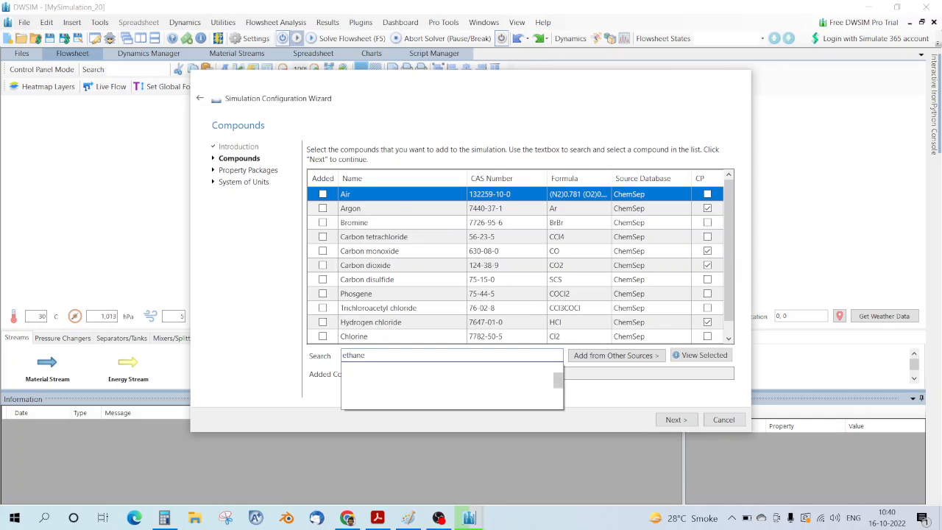
pyautogui.click(328, 252)
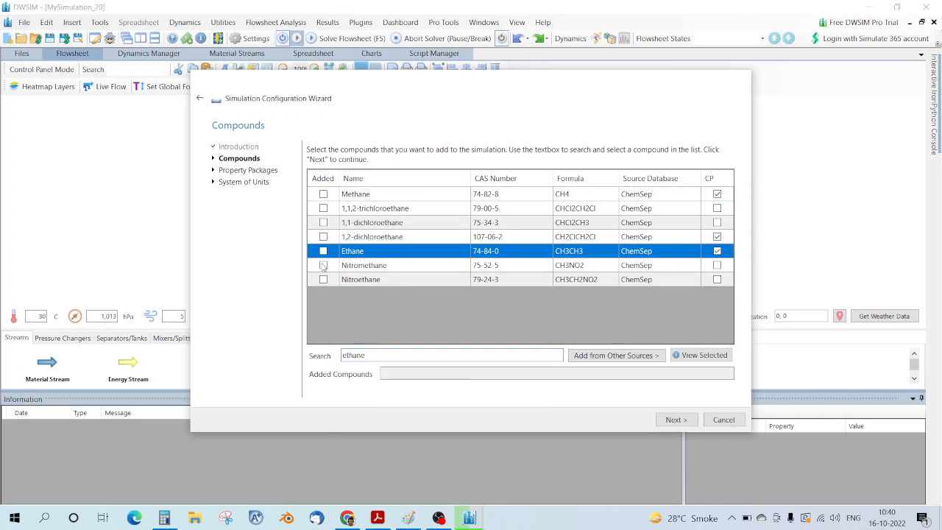
pyautogui.click(324, 251)
pyautogui.press('BackSpace')
pyautogui.press('BackSpace')
pyautogui.press('BackSpace')
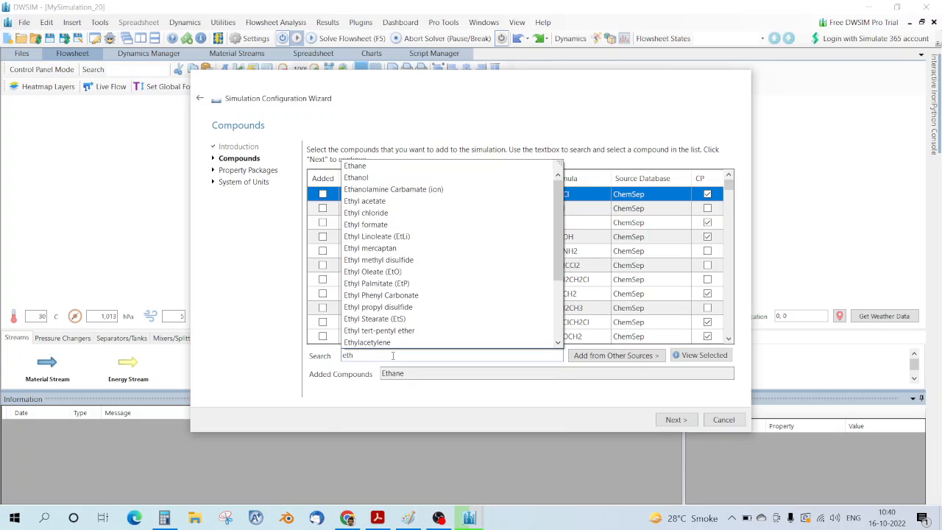
pyautogui.write('ylene')
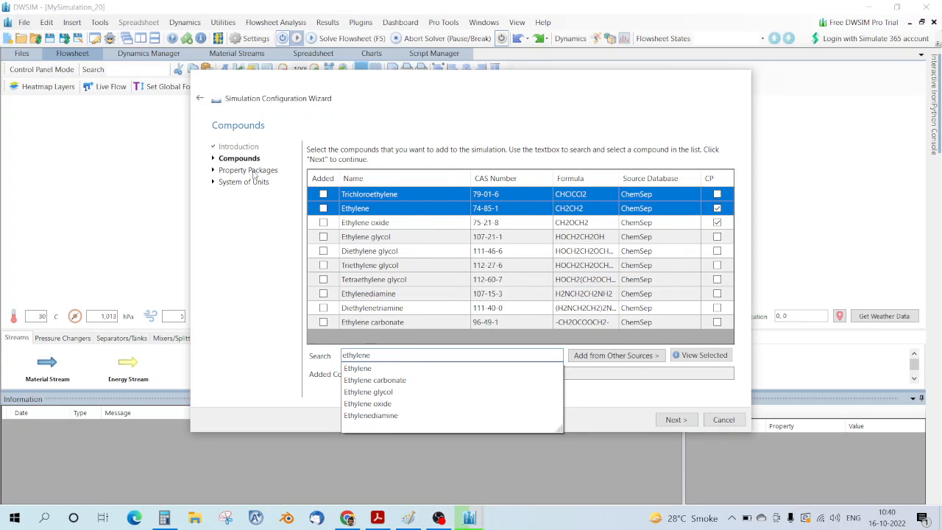
pyautogui.click(323, 208)
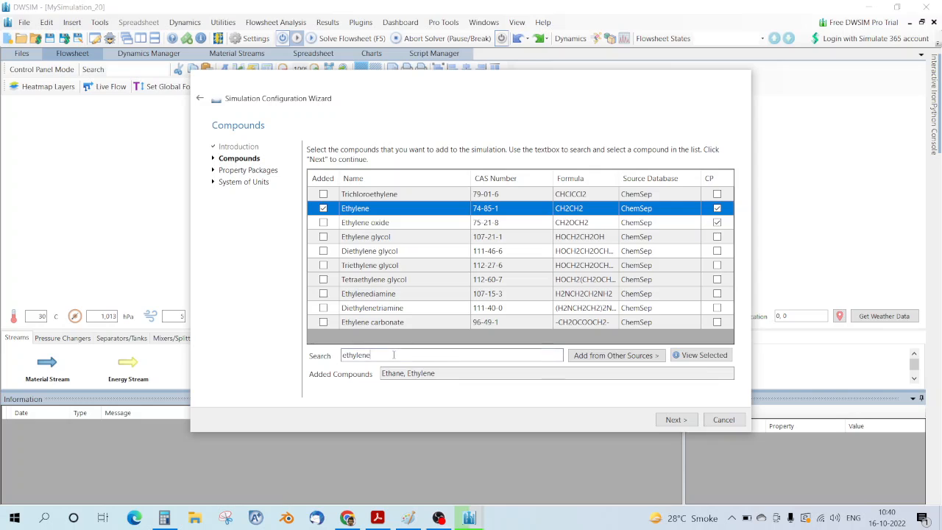
pyautogui.press('BackSpace')
pyautogui.press('BackSpace')
pyautogui.press('BackSpace')
pyautogui.press('BackSpace')
pyautogui.press('BackSpace')
pyautogui.press('BackSpace')
pyautogui.press('BackSpace')
pyautogui.press('BackSpace')
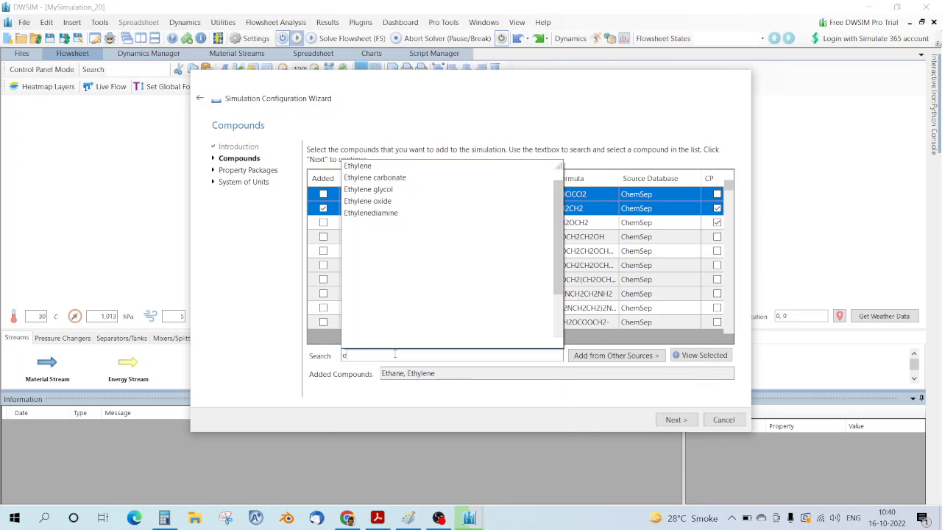
pyautogui.write('h')
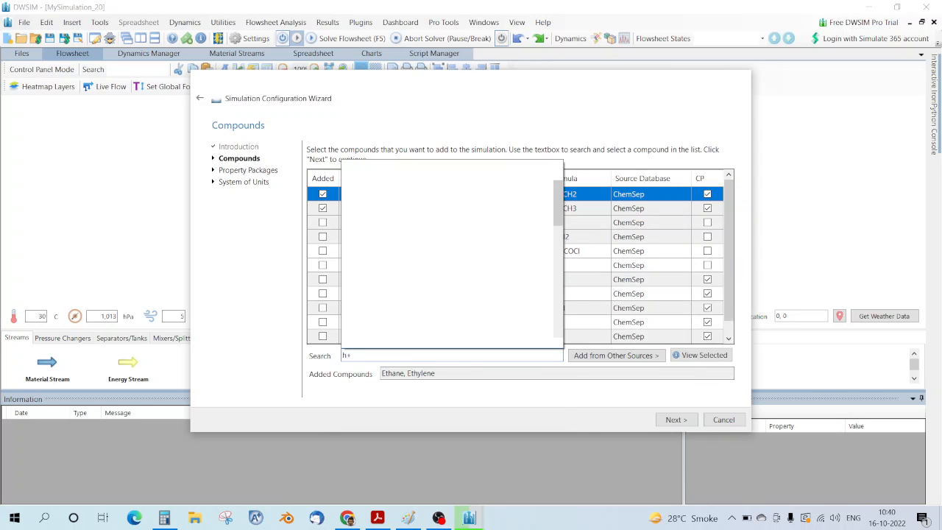
pyautogui.write('ydrogen')
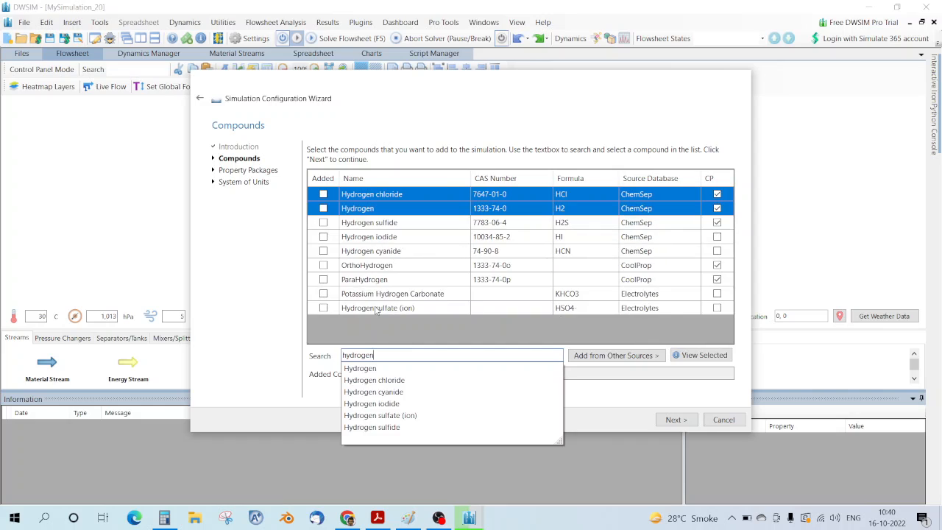
pyautogui.click(323, 209)
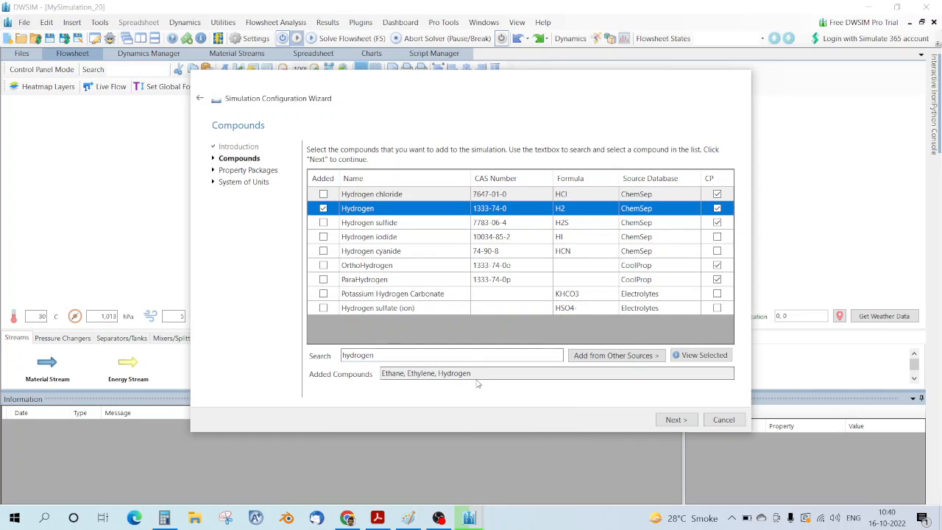
pyautogui.click(676, 420)
# Step: Add the Raoult's Law property package to the simulation
pyautogui.scroll(-6, 411, 269)
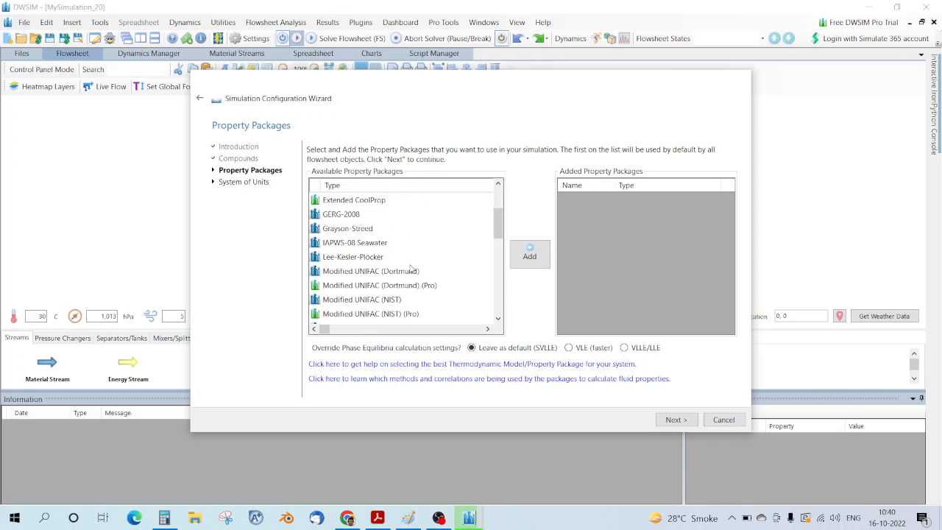
pyautogui.scroll(-3, 411, 269)
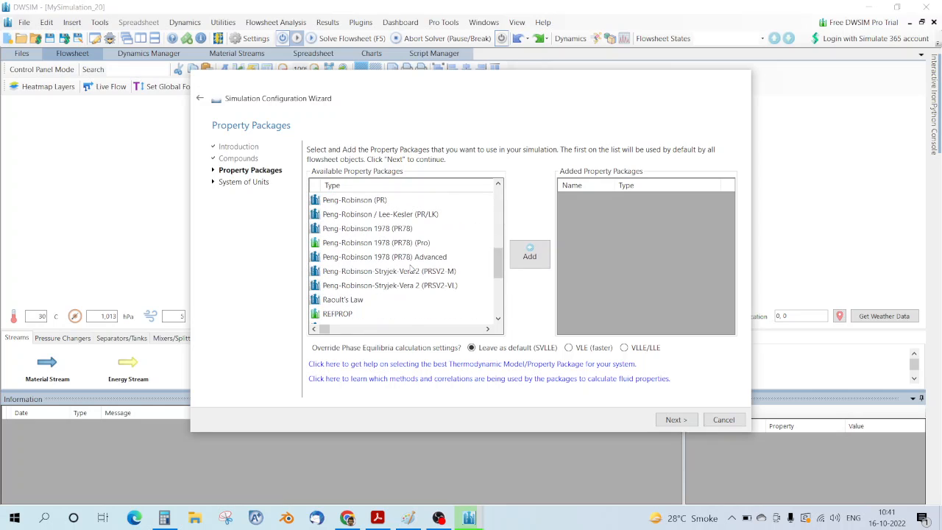
pyautogui.click(356, 259)
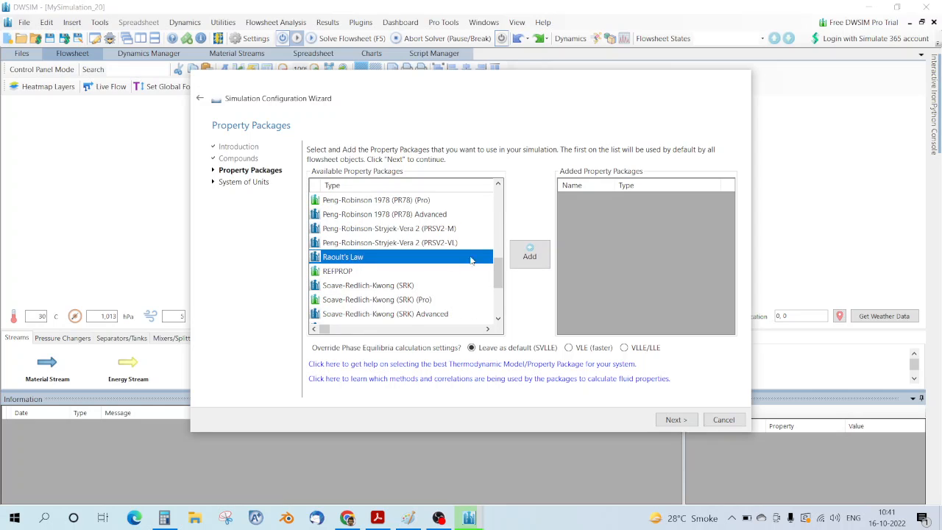
pyautogui.click(529, 258)
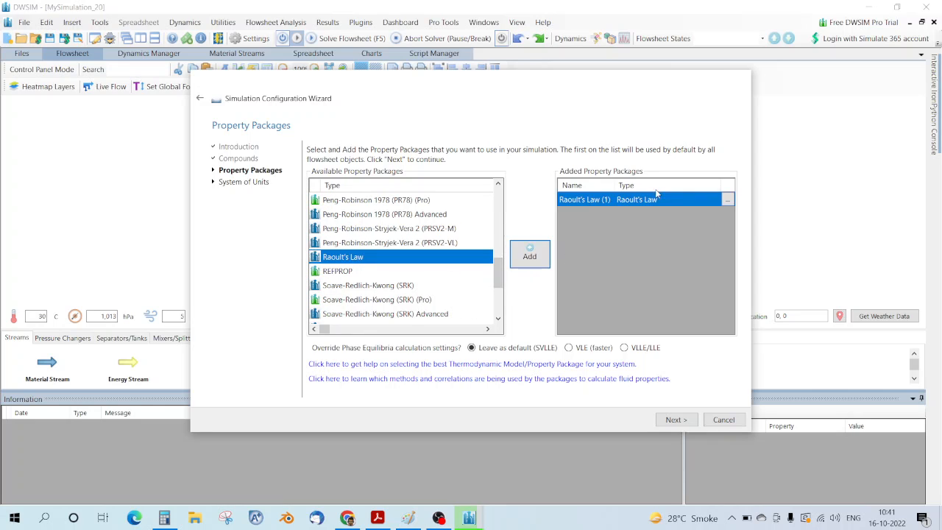
# Step: Use C5 units with K, kmol/s and atm, finish the wizard, and place a material stream
pyautogui.click(674, 420)
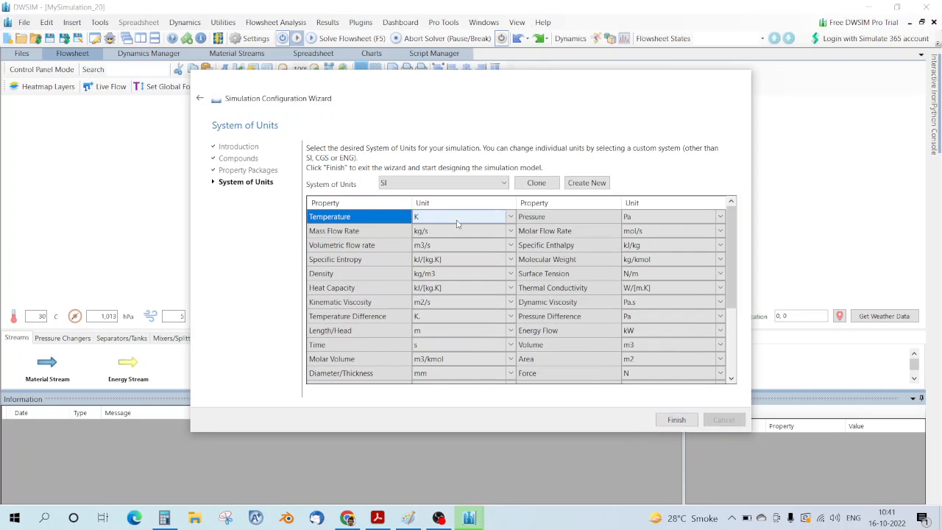
pyautogui.click(496, 185)
pyautogui.click(444, 263)
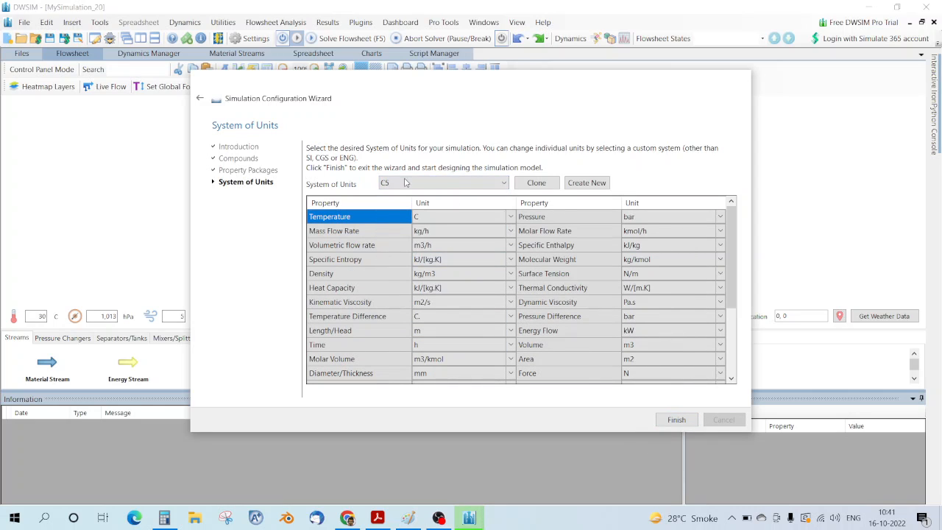
pyautogui.click(515, 216)
pyautogui.click(447, 233)
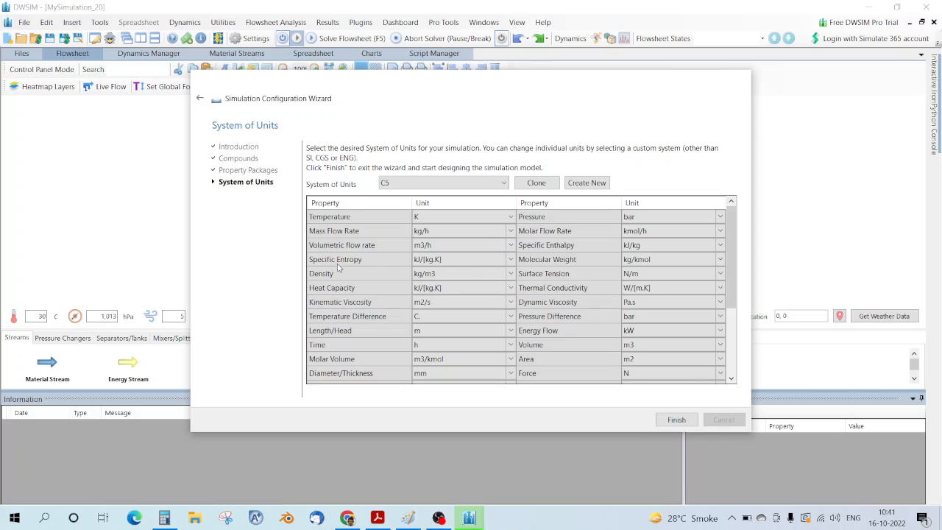
pyautogui.click(720, 231)
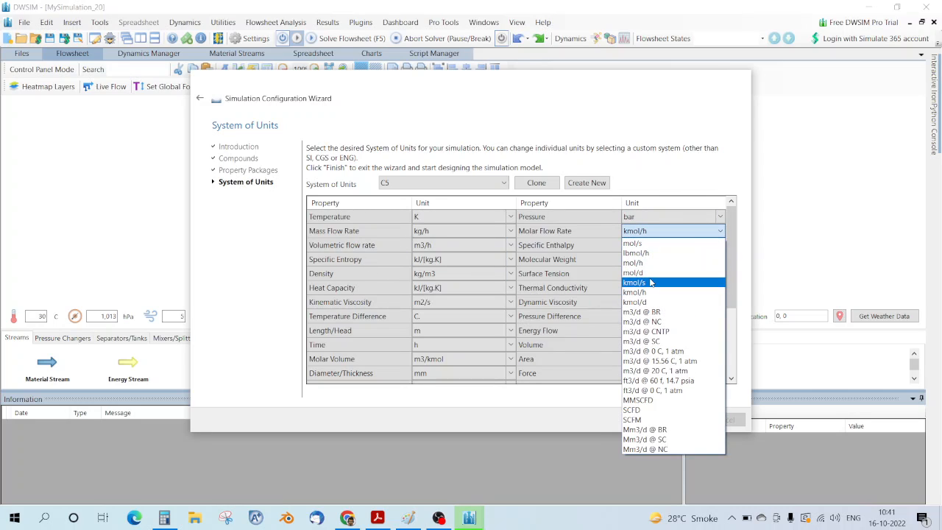
pyautogui.click(652, 284)
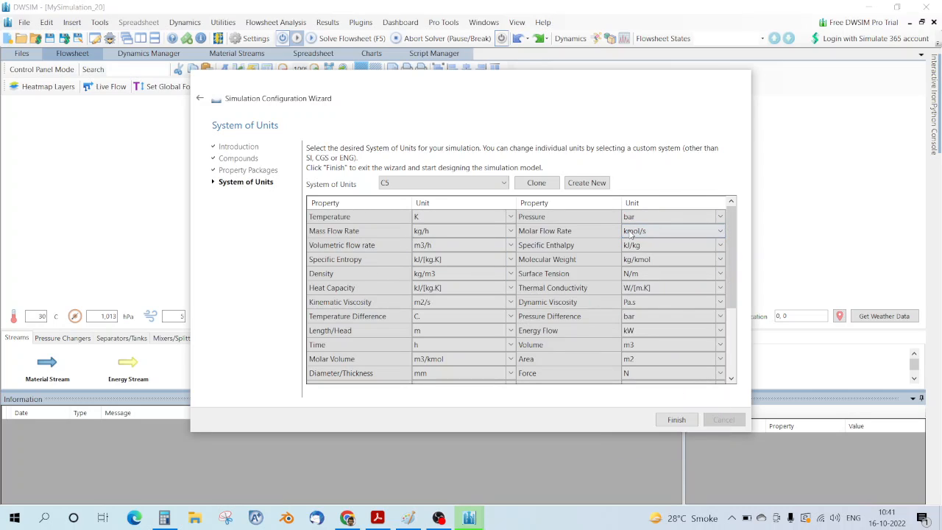
pyautogui.click(719, 220)
pyautogui.click(671, 240)
pyautogui.click(677, 420)
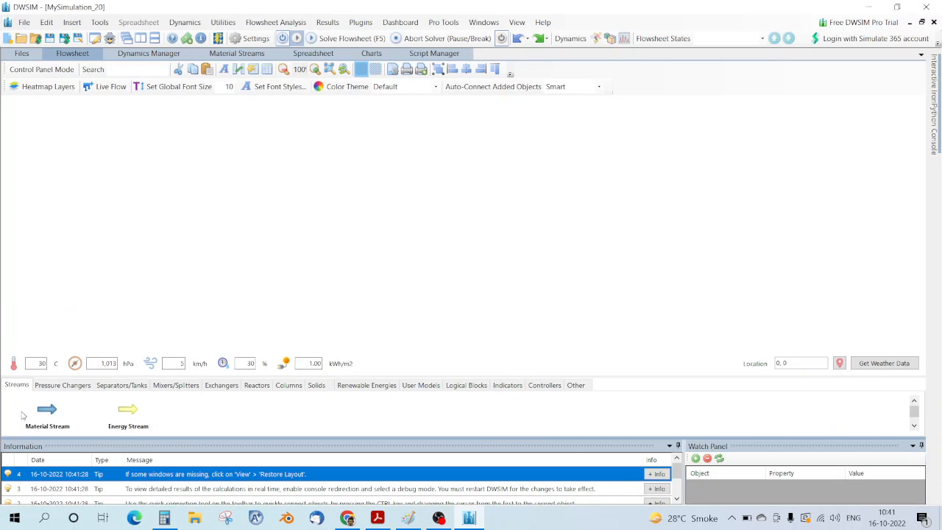
pyautogui.moveTo(47, 410); pyautogui.dragTo(168, 216)
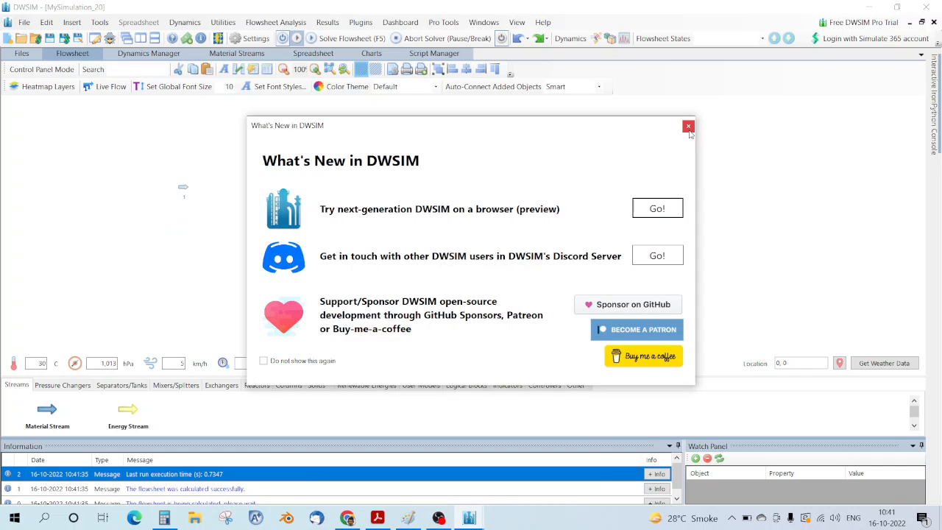
# Step: Dismiss What's New and add a plug-flow reactor after stream 1
pyautogui.click(689, 127)
pyautogui.scroll(5, 164, 192)
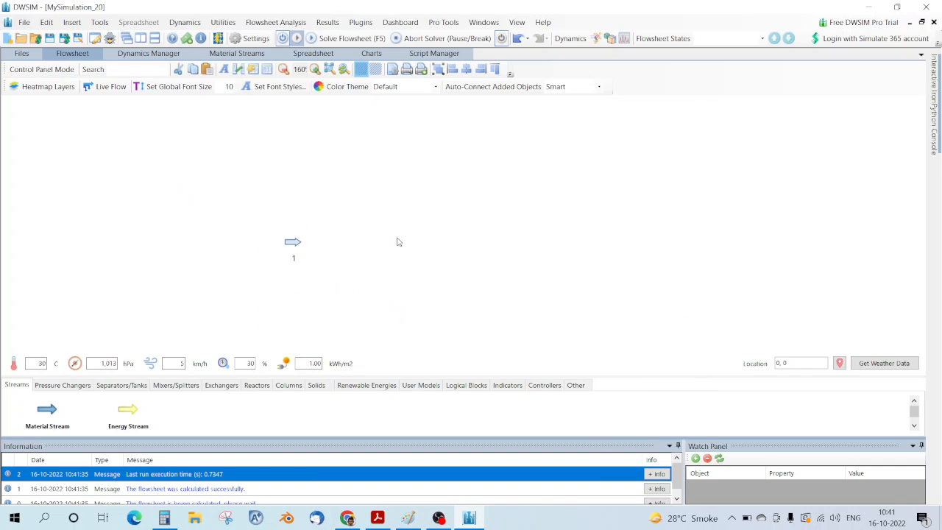
pyautogui.moveTo(398, 241); pyautogui.dragTo(311, 214)
pyautogui.rightClick(311, 214)
pyautogui.click(82, 388)
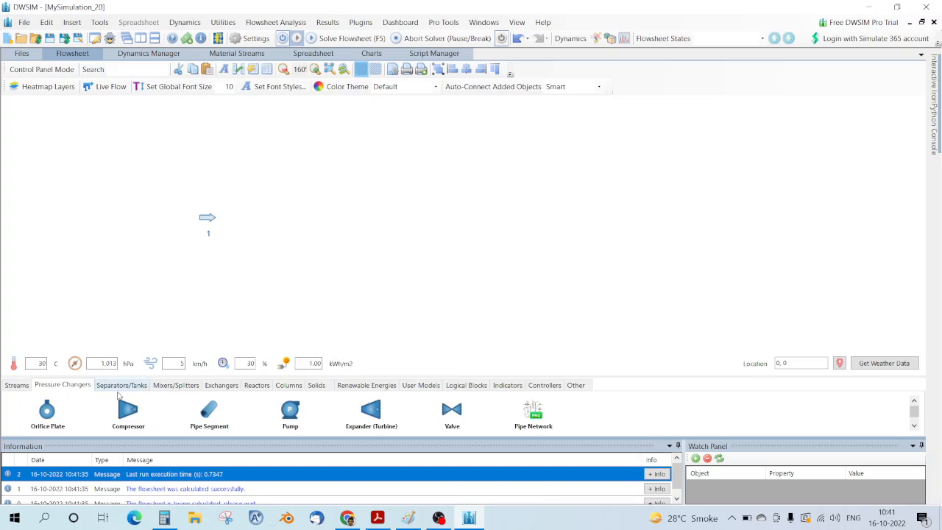
pyautogui.click(259, 386)
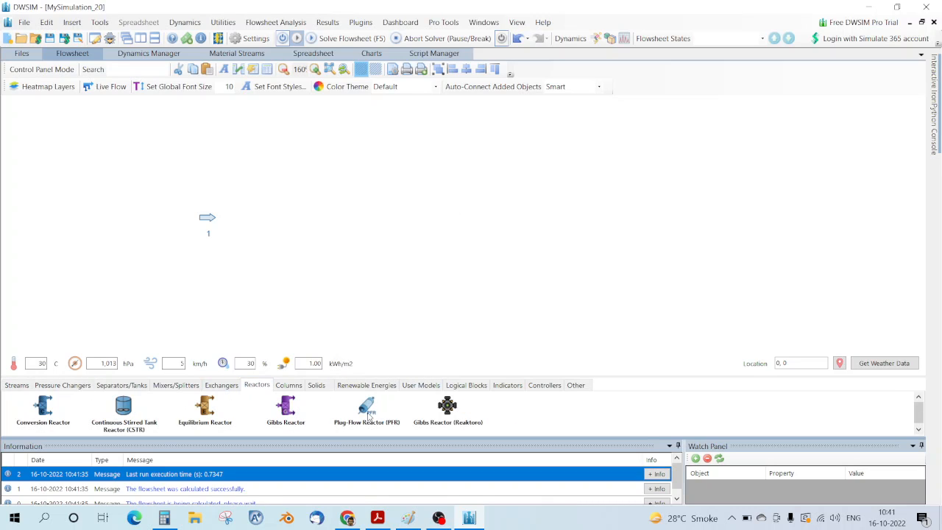
pyautogui.moveTo(368, 414); pyautogui.dragTo(299, 217)
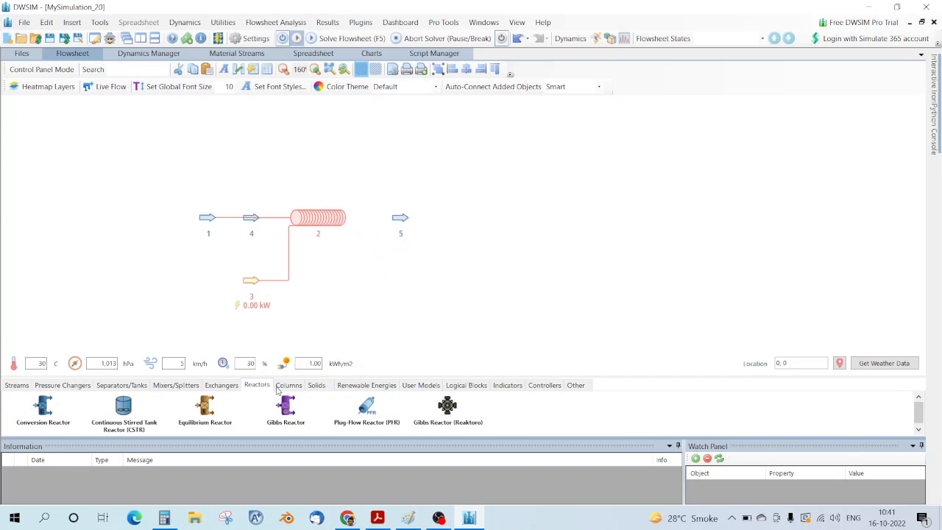
# Step: Rename the inlet stream to Feed and the outlet stream to Product
pyautogui.click(212, 220)
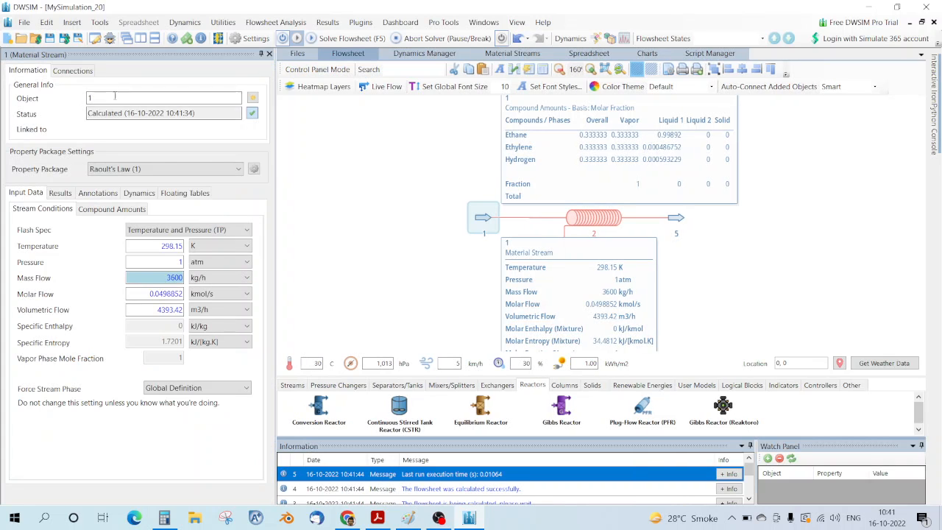
pyautogui.moveTo(115, 96); pyautogui.dragTo(72, 103)
pyautogui.write('Feed')
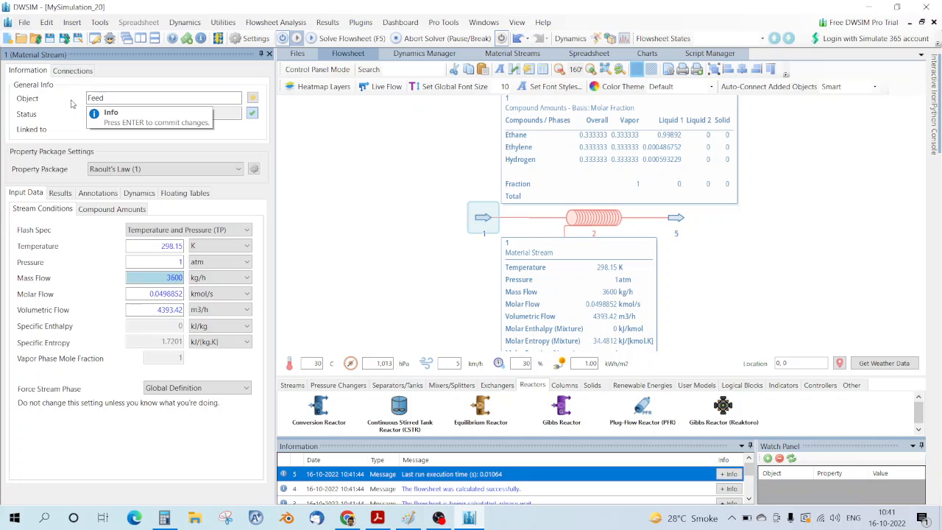
pyautogui.press('Return')
pyautogui.click(675, 217)
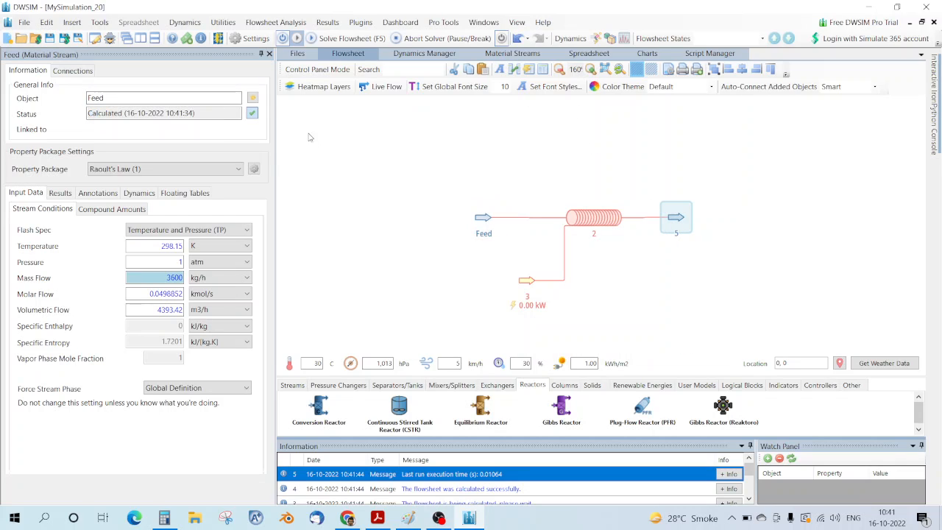
pyautogui.moveTo(90, 98); pyautogui.dragTo(68, 101)
pyautogui.write('P')
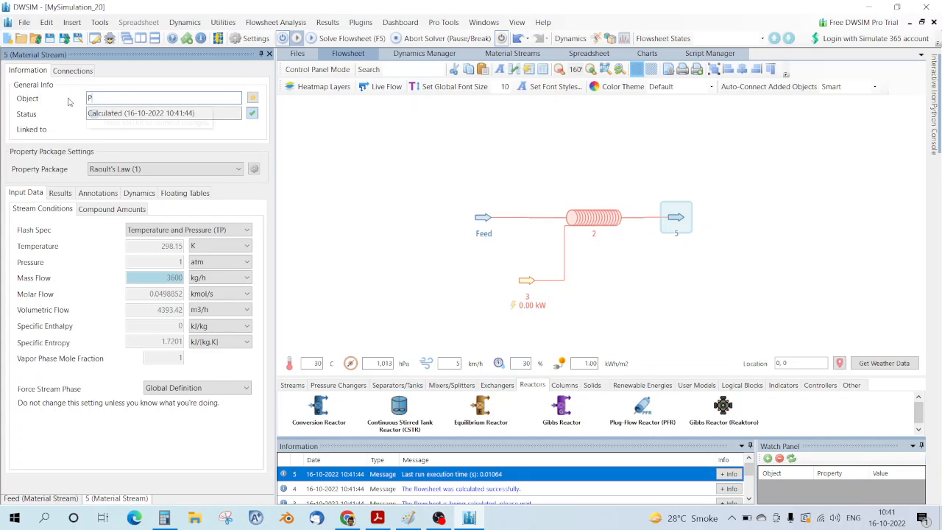
pyautogui.write('roduct')
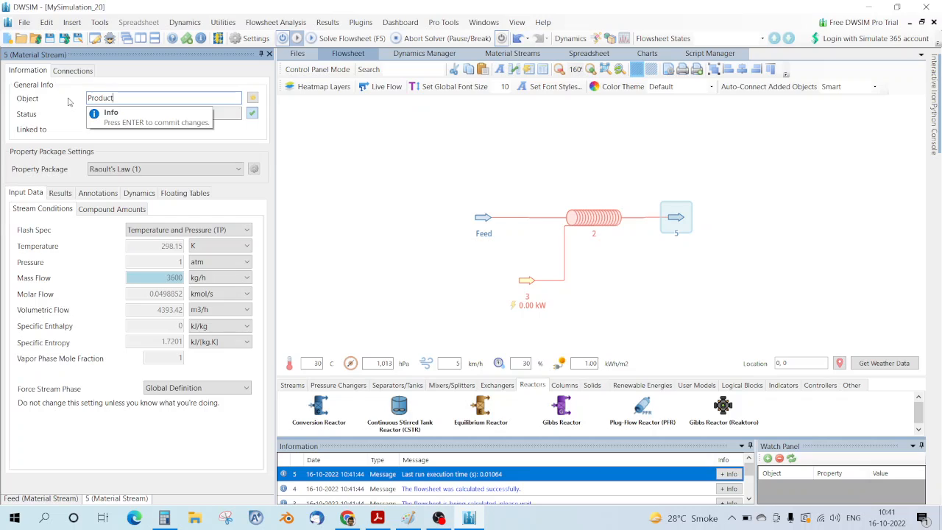
pyautogui.press('Return')
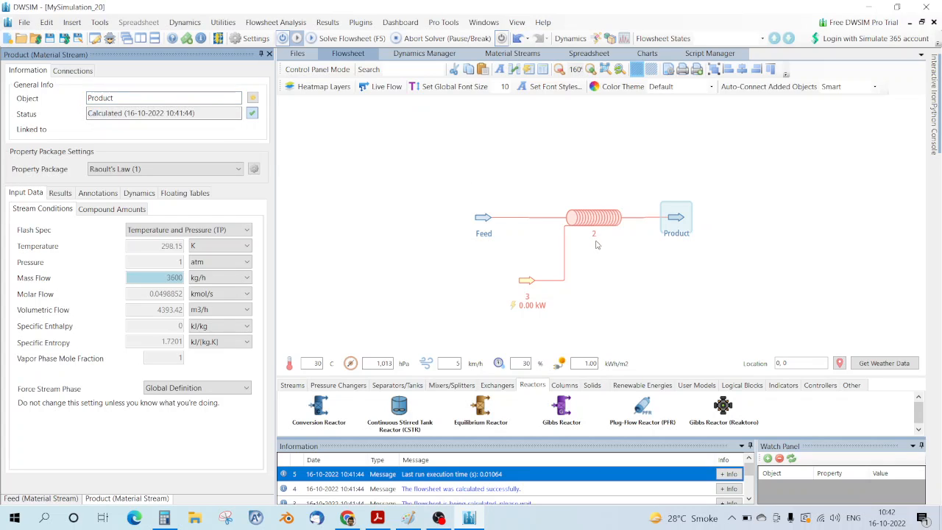
# Step: Rename the reactor to PFR and select the Feed stream
pyautogui.click(591, 218)
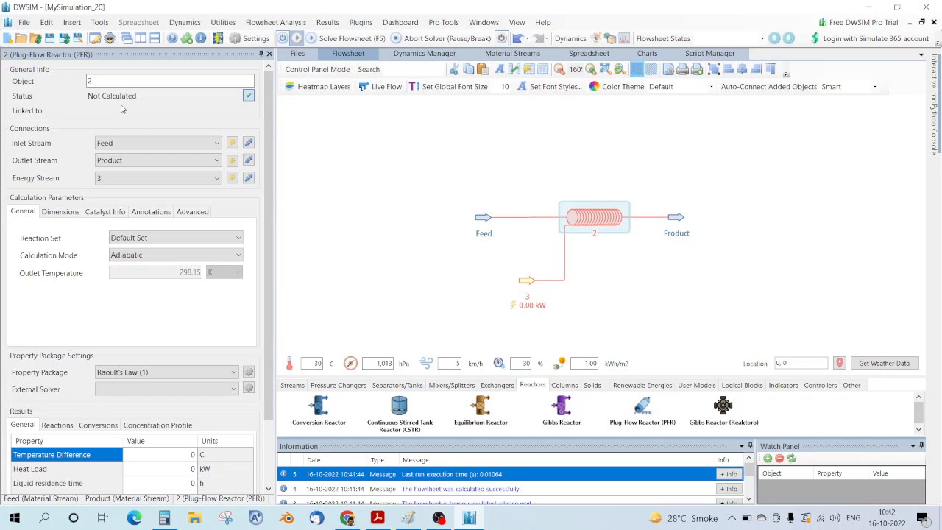
pyautogui.doubleClick(120, 80)
pyautogui.write('P')
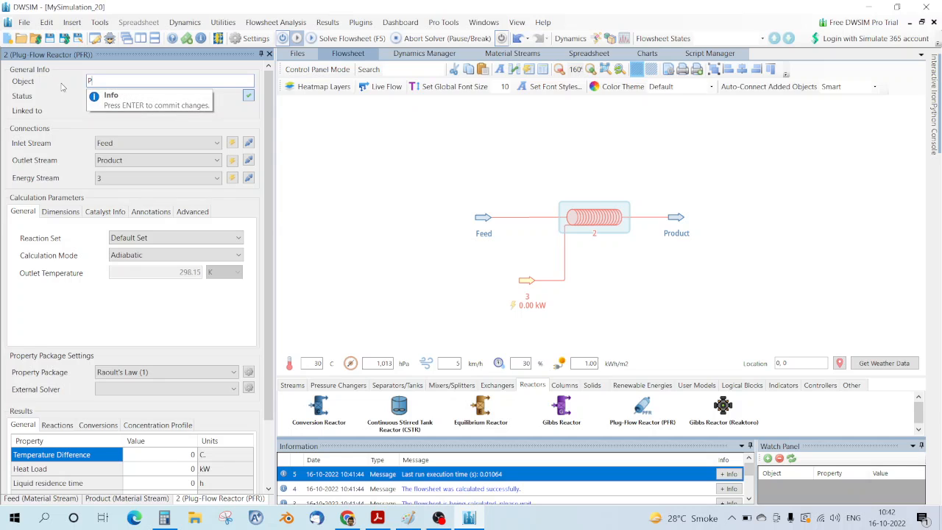
pyautogui.write('FR')
pyautogui.press('Return')
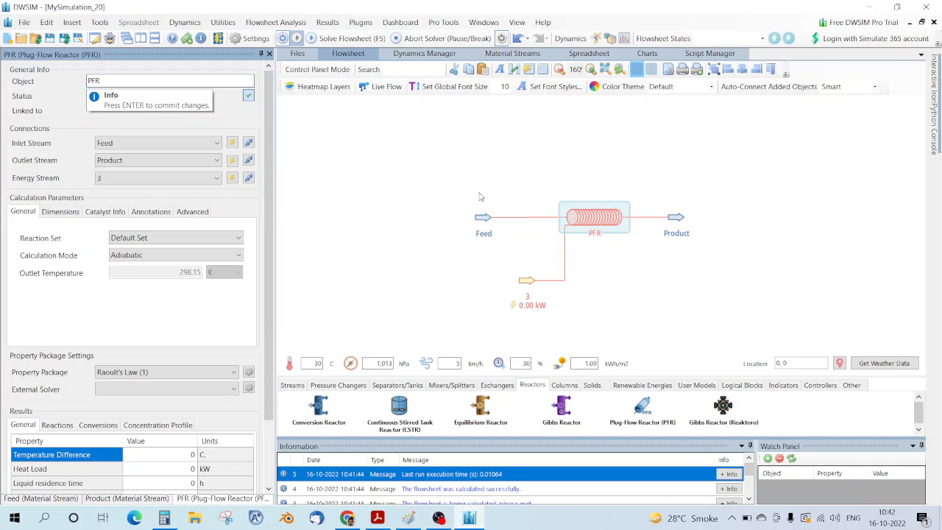
pyautogui.click(476, 224)
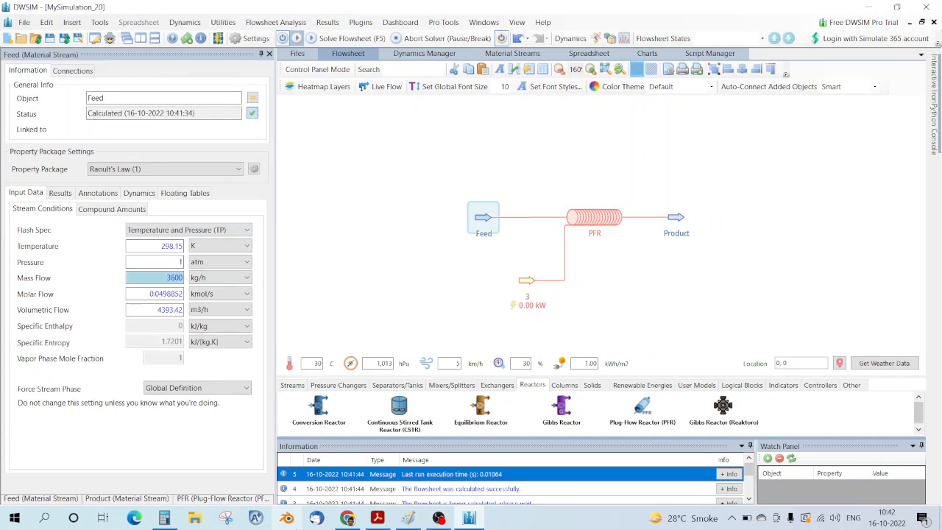
# Step: Set the Feed stream to 1150 K and 5 atm, checking the exercise PDF for values
pyautogui.click(378, 518)
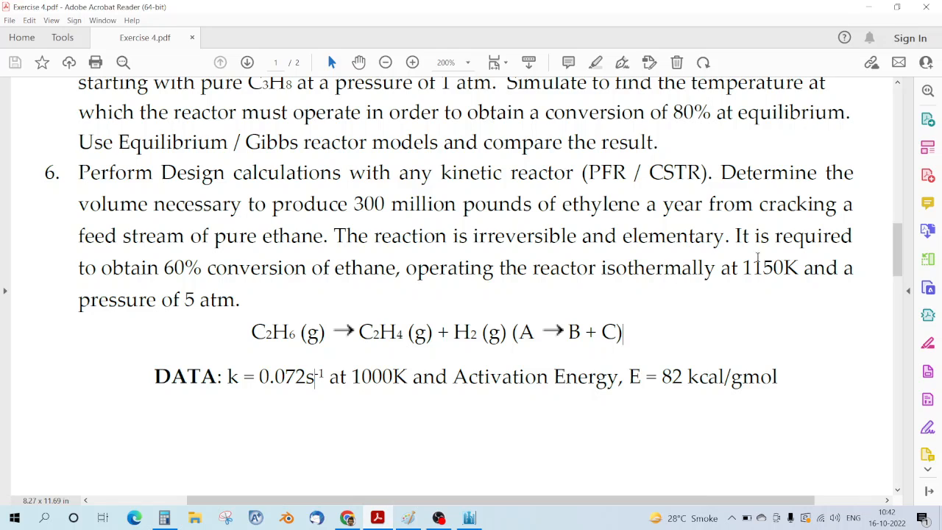
pyautogui.moveTo(743, 267); pyautogui.dragTo(803, 268)
pyautogui.click(750, 301)
pyautogui.click(468, 518)
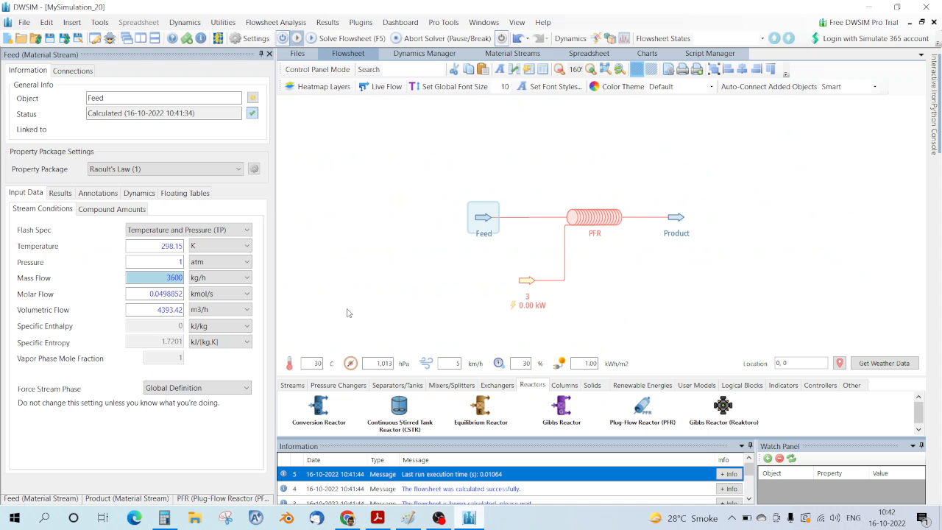
pyautogui.doubleClick(161, 246)
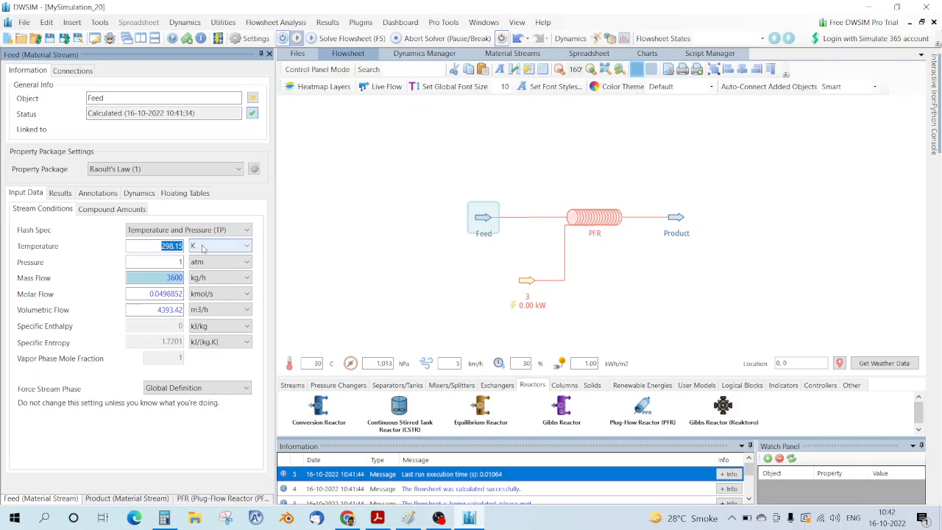
pyautogui.write('1150')
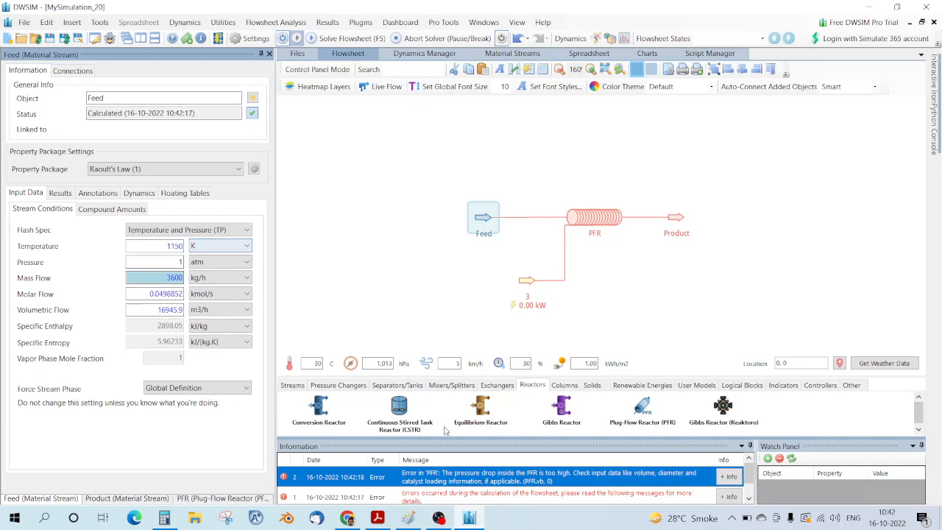
pyautogui.click(374, 520)
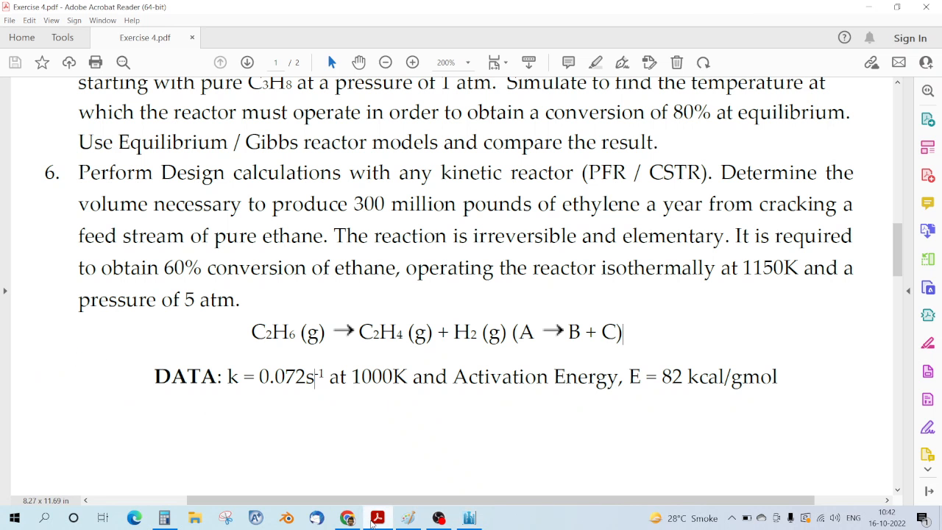
pyautogui.click(469, 518)
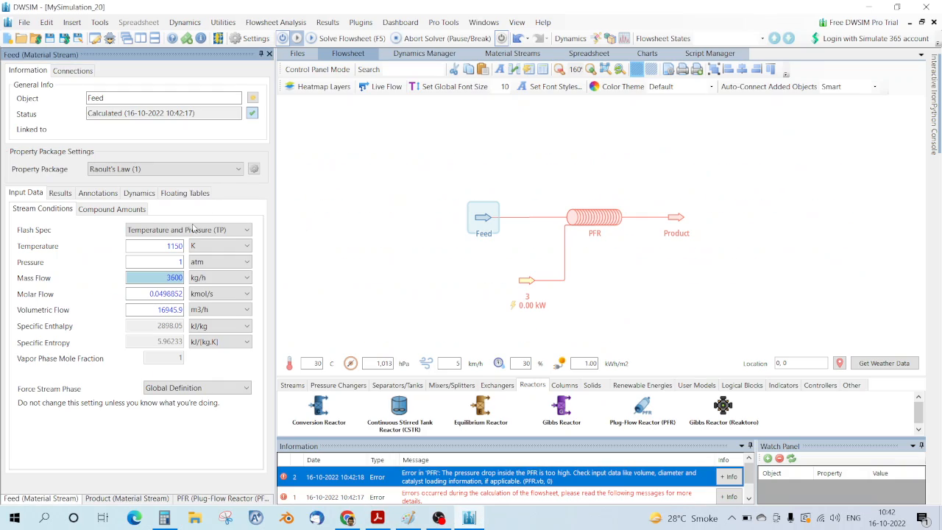
pyautogui.doubleClick(178, 263)
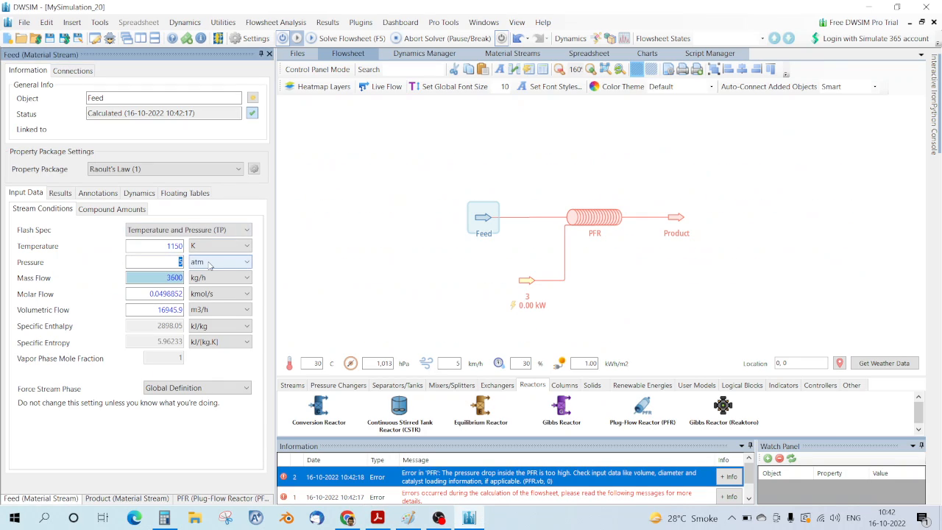
pyautogui.press('Return')
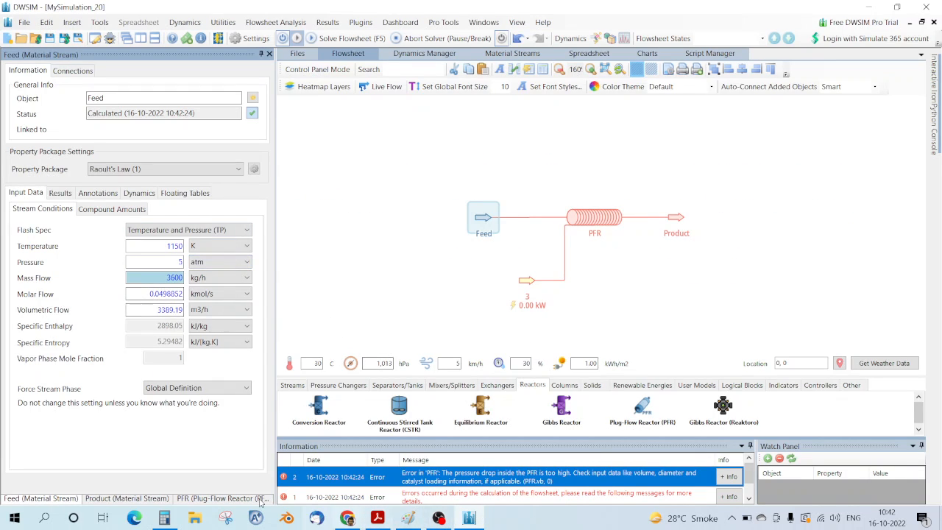
# Step: Copy 0.25678 from the calculator and enter it as the Feed's molar flow in kmol/s
pyautogui.click(164, 518)
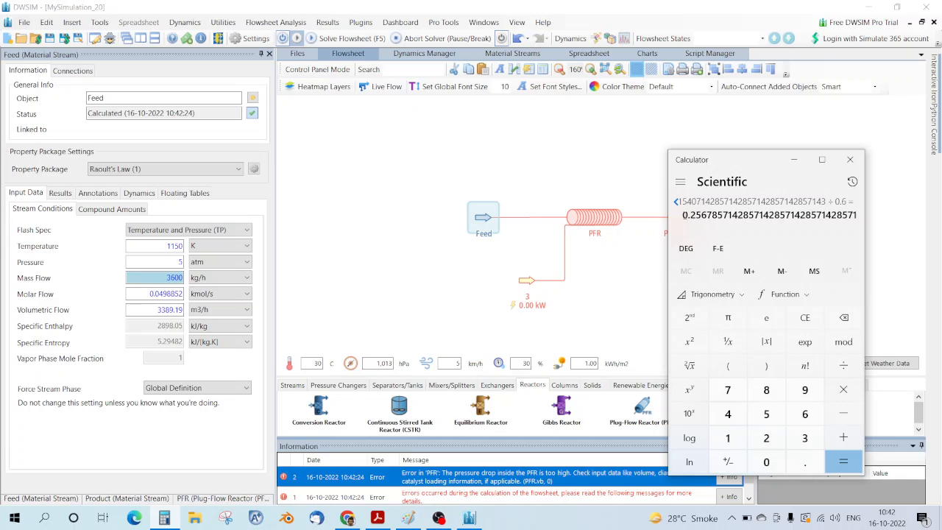
pyautogui.moveTo(682, 215); pyautogui.dragTo(717, 215)
pyautogui.hotkey('ctrl', 'c')
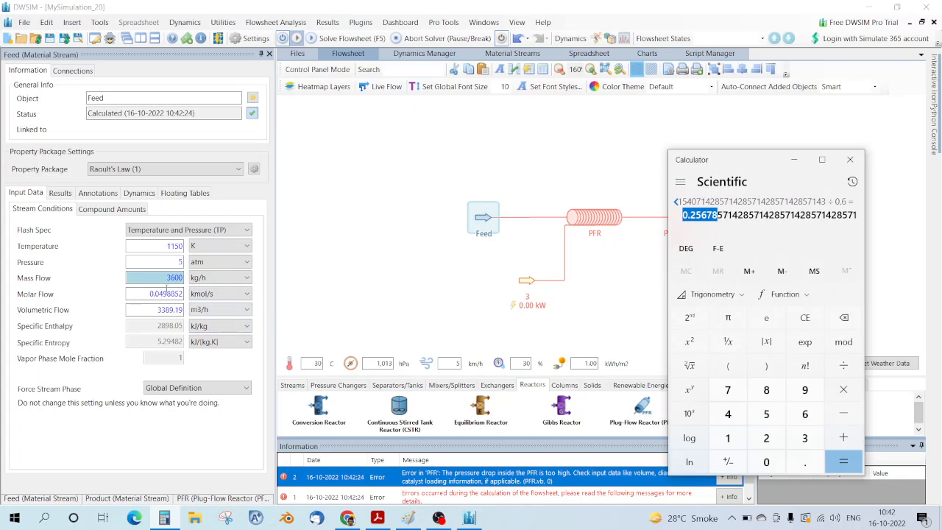
pyautogui.click(148, 293)
pyautogui.doubleClick(148, 293)
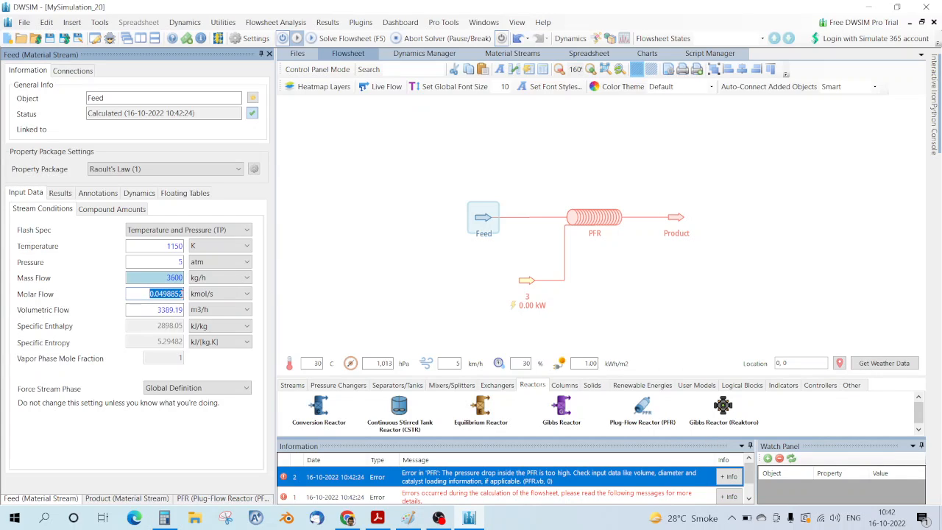
pyautogui.hotkey('ctrl', 'v')
pyautogui.press('Return')
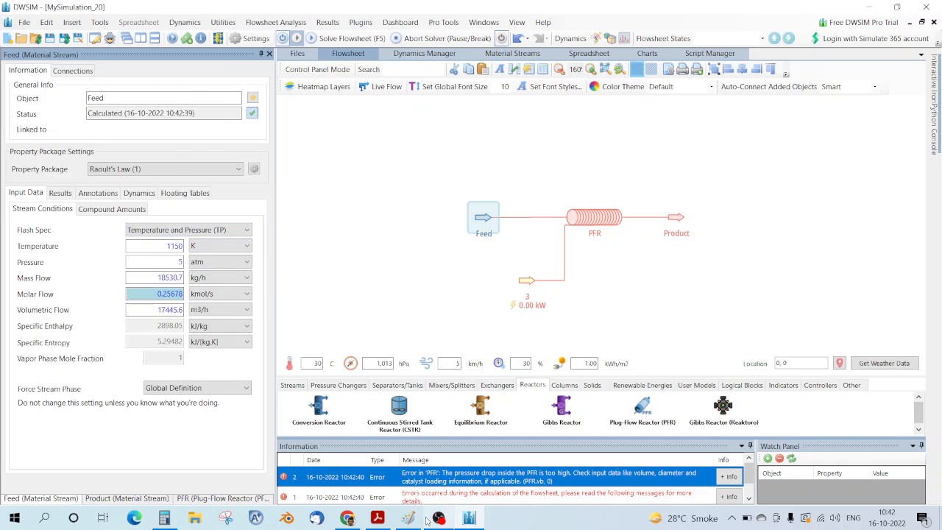
# Step: Show the Feed stream's compound mole fractions in DWSIM
pyautogui.click(377, 518)
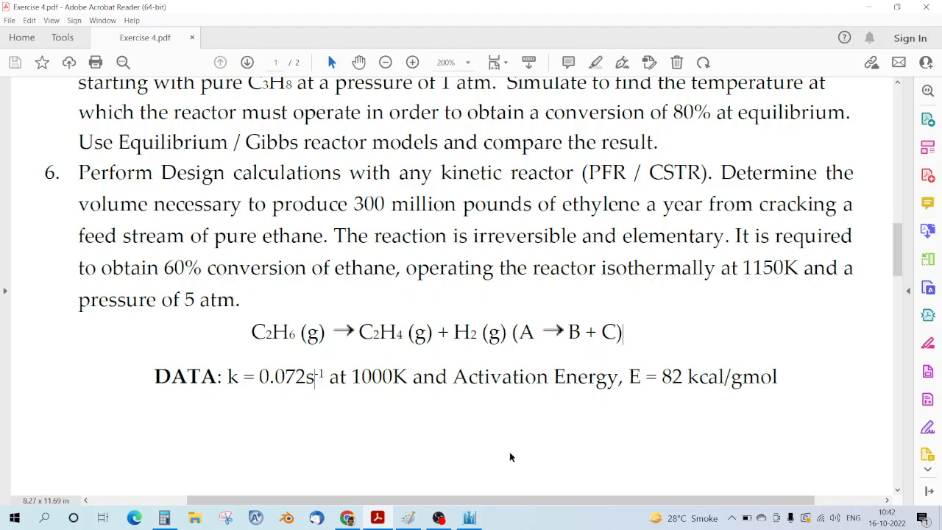
pyautogui.moveTo(469, 521)
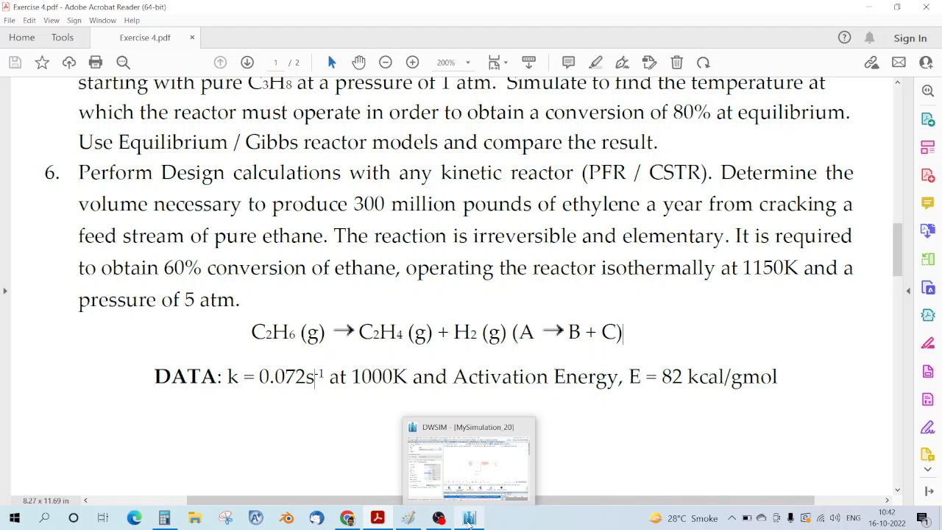
pyautogui.click(469, 521)
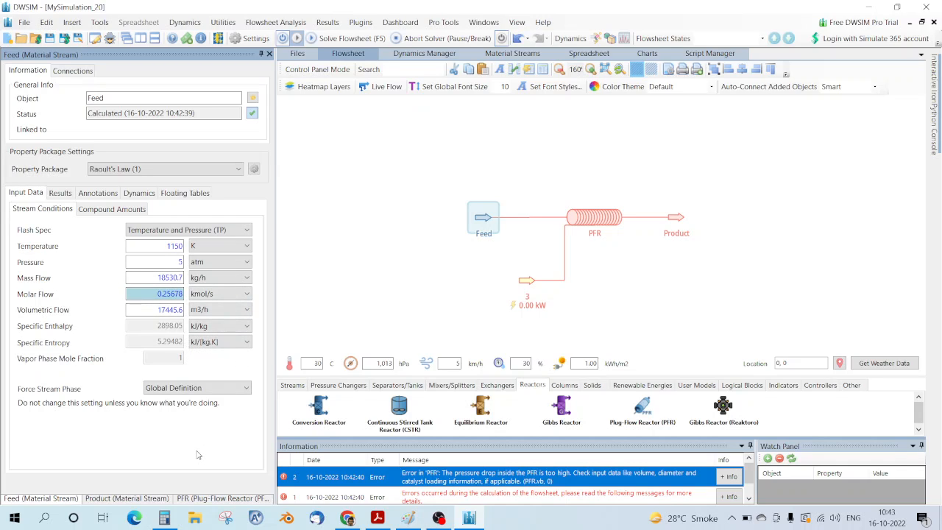
pyautogui.click(112, 210)
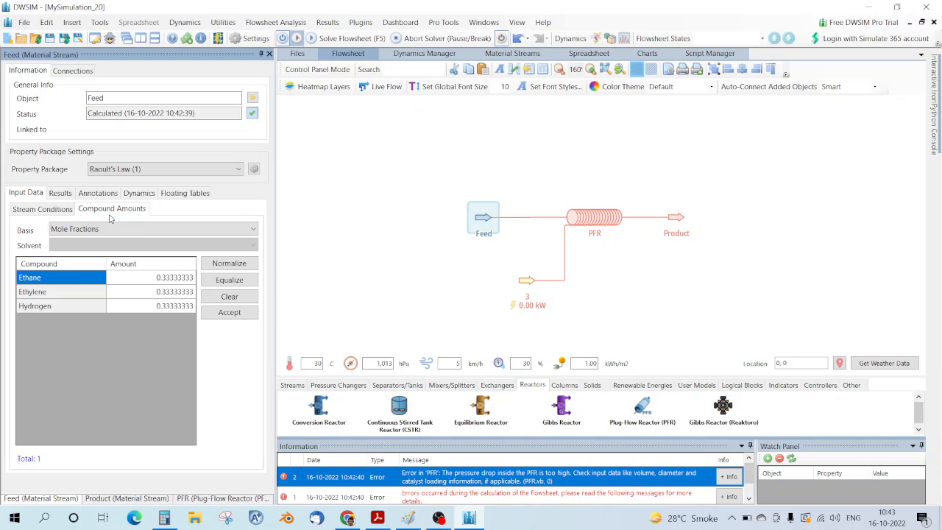
# Step: Find 'pure ethane' in the exercise PDF to confirm the feed composition
pyautogui.click(439, 518)
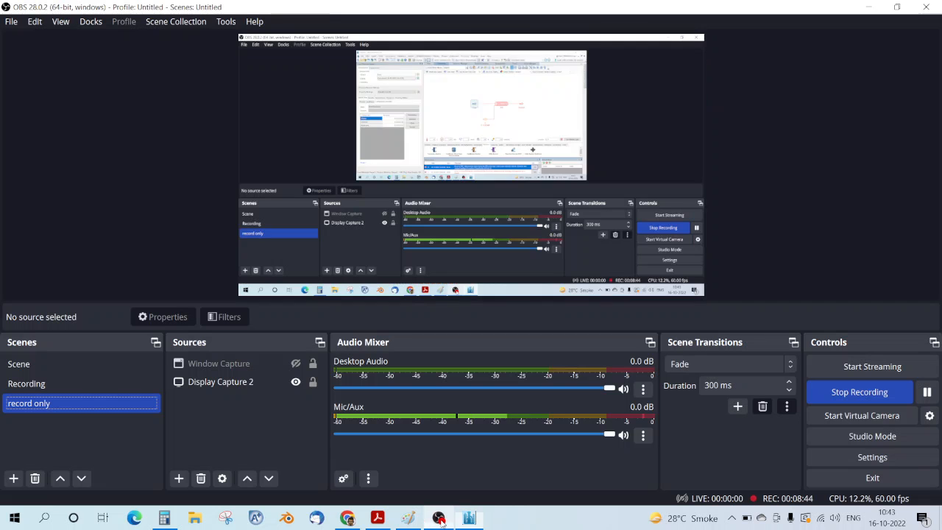
pyautogui.click(438, 519)
pyautogui.click(378, 519)
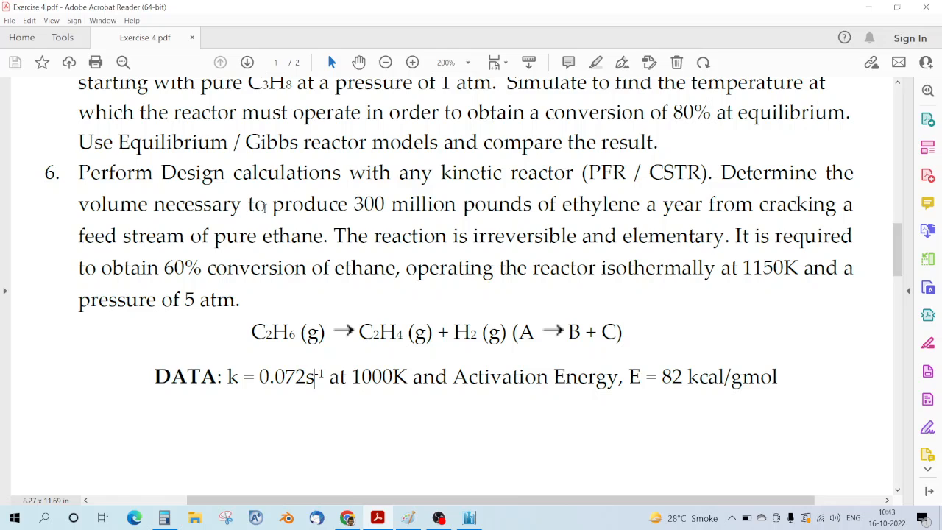
pyautogui.moveTo(212, 240); pyautogui.dragTo(276, 240)
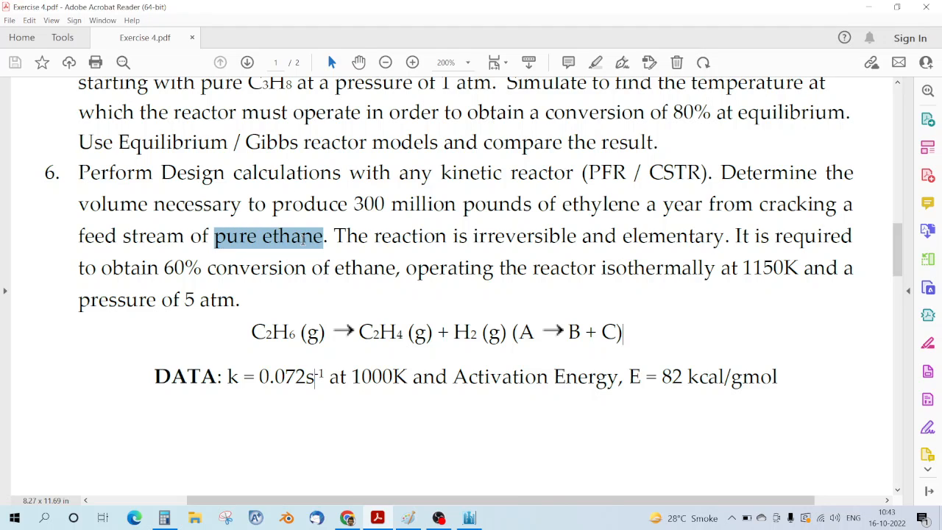
pyautogui.click(302, 240)
# Step: Set Feed mole fractions to Ethane 1, Ethylene 0, Hydrogen 0 and accept
pyautogui.click(469, 518)
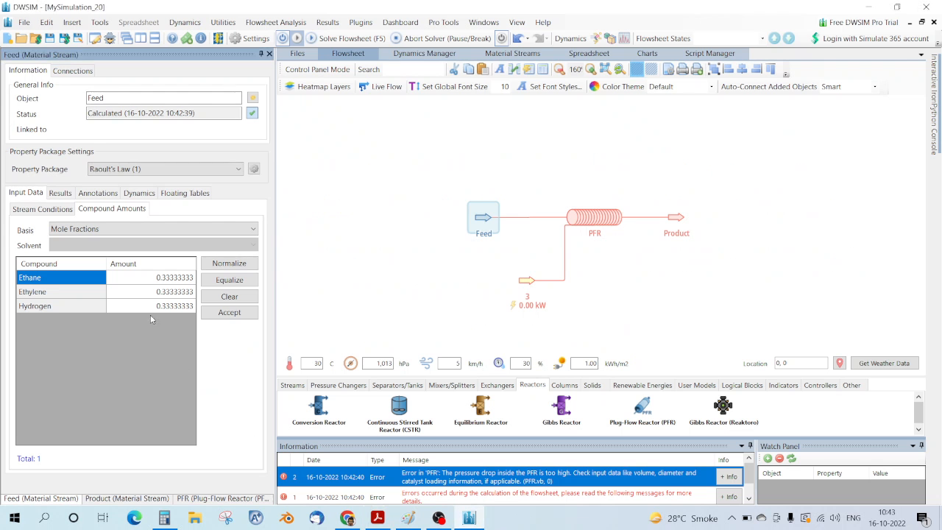
pyautogui.click(141, 276)
pyautogui.write('1')
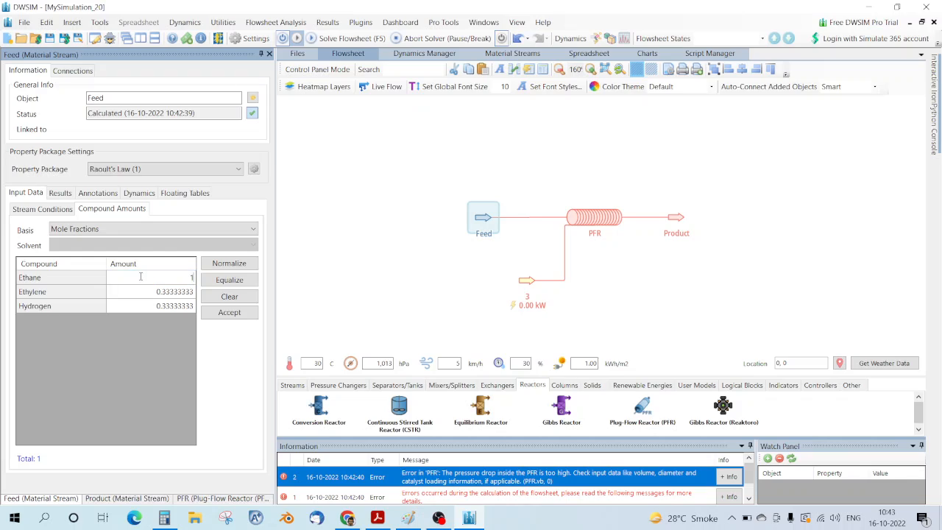
pyautogui.press('Return')
pyautogui.write('0')
pyautogui.press('Return')
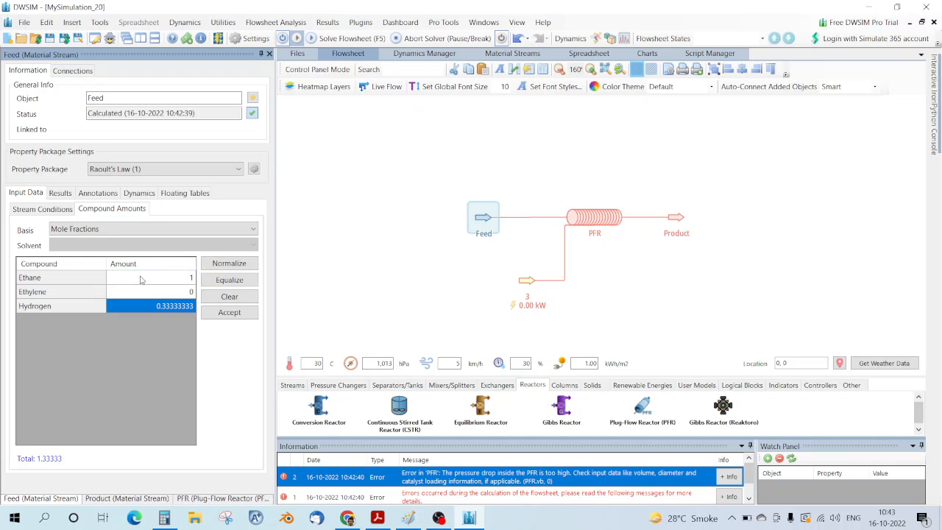
pyautogui.write('0')
pyautogui.press('Return')
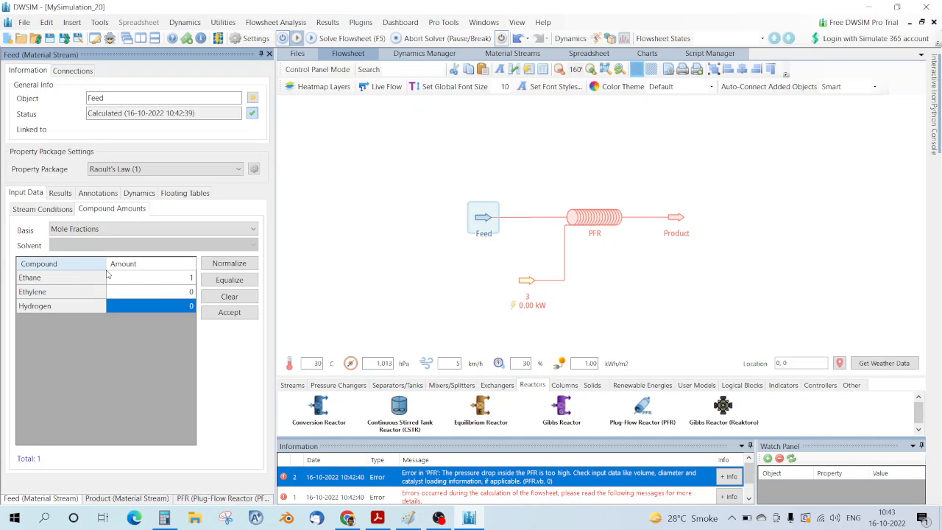
pyautogui.click(246, 318)
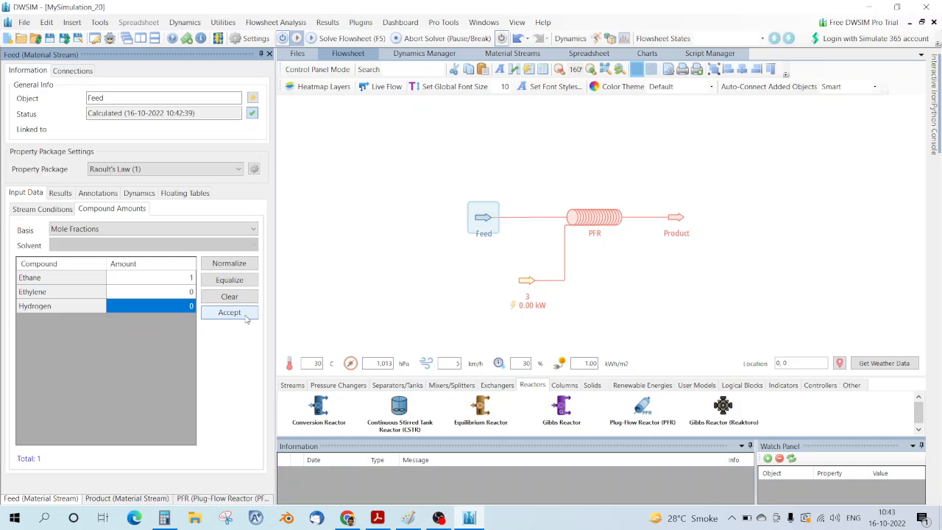
# Step: Review the Feed's updated conditions and open the PFR's properties
pyautogui.click(43, 209)
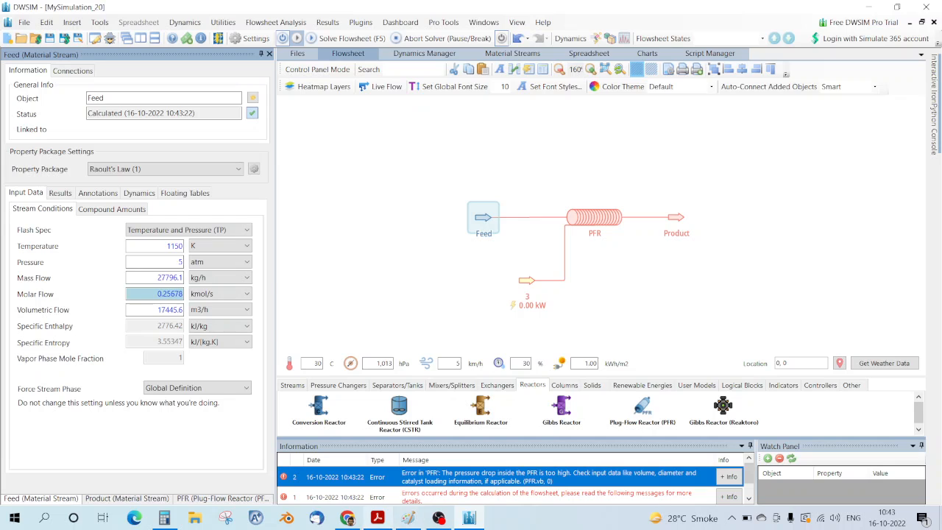
pyautogui.click(377, 518)
pyautogui.click(377, 518)
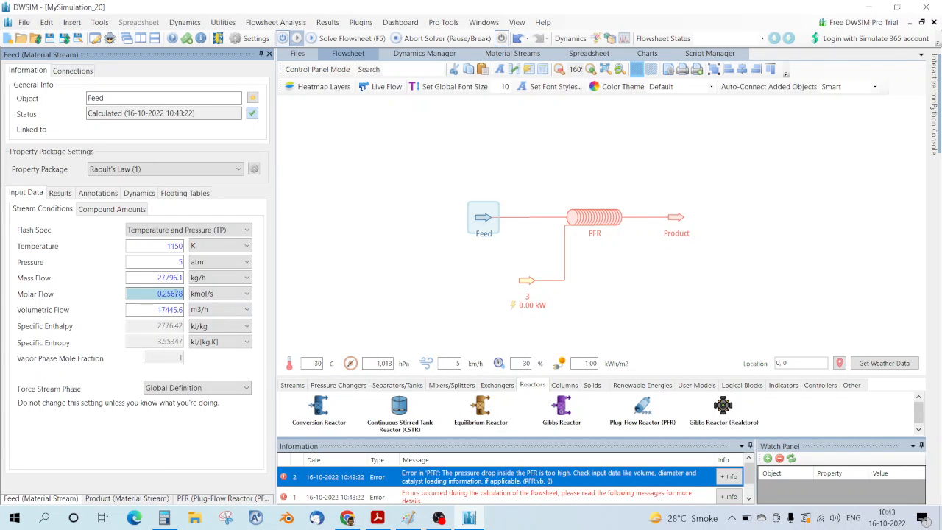
pyautogui.click(591, 226)
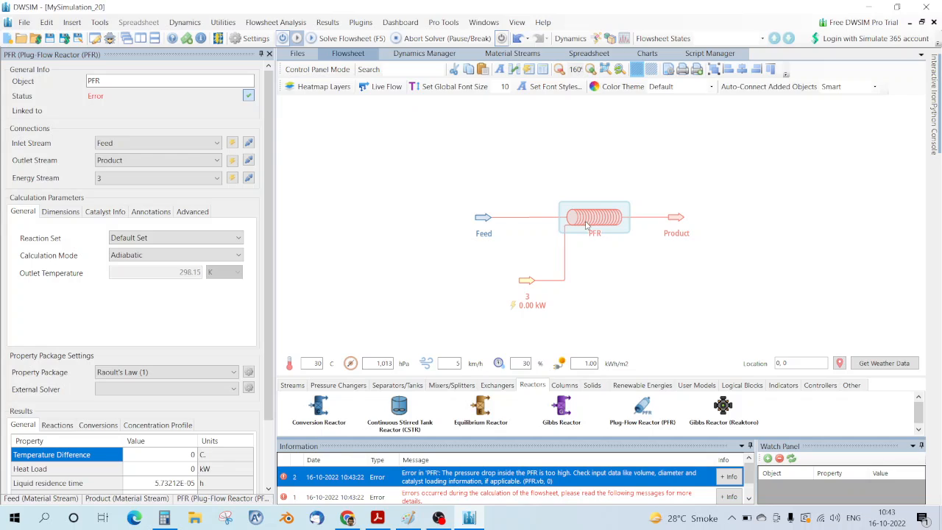
# Step: Make the PFR isothermal with an outlet temperature of 1150 K
pyautogui.click(148, 257)
pyautogui.click(149, 285)
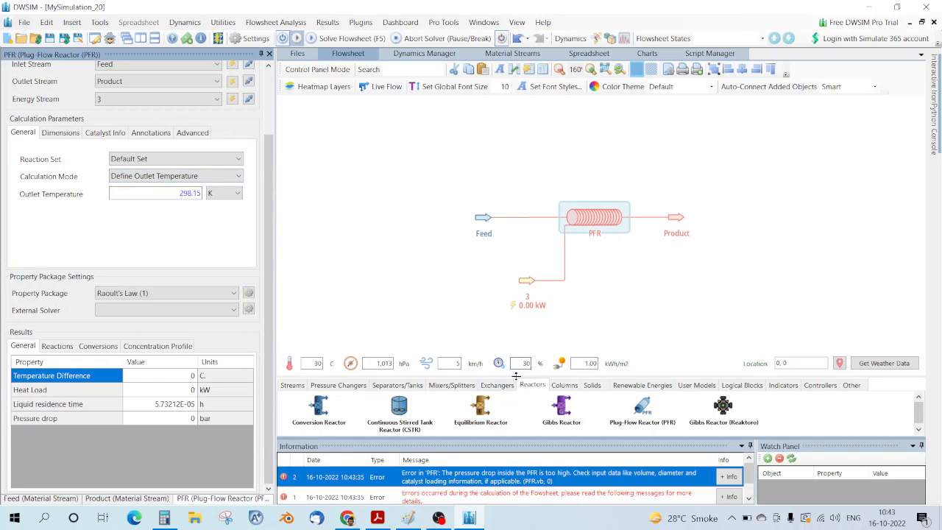
pyautogui.click(158, 176)
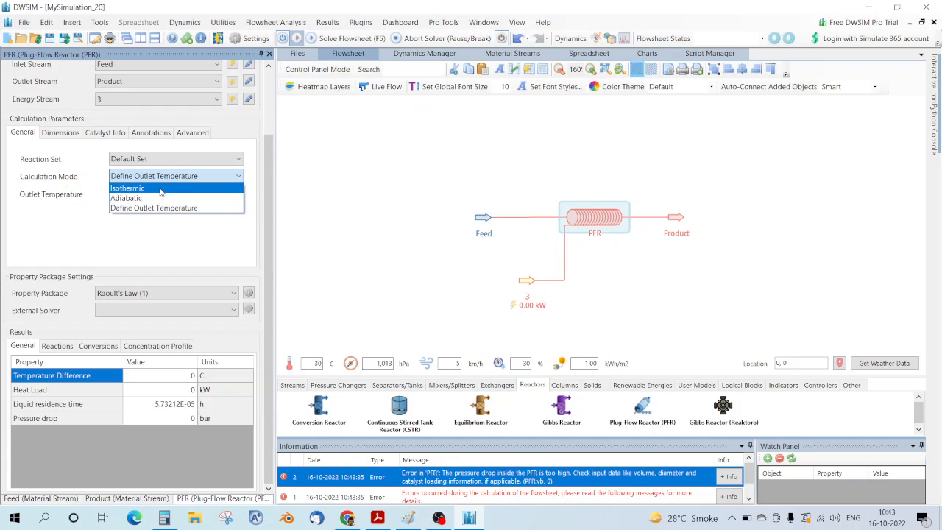
pyautogui.click(148, 188)
pyautogui.click(163, 178)
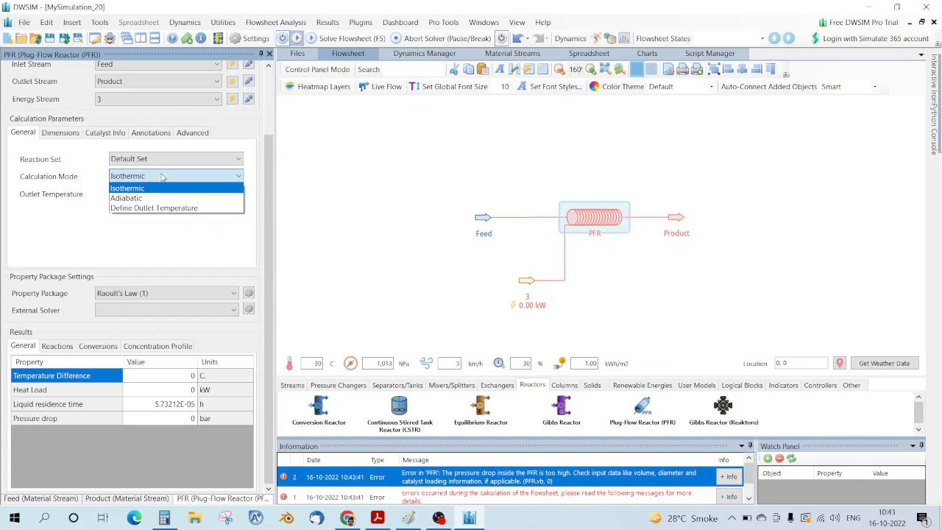
pyautogui.click(147, 207)
pyautogui.doubleClick(175, 188)
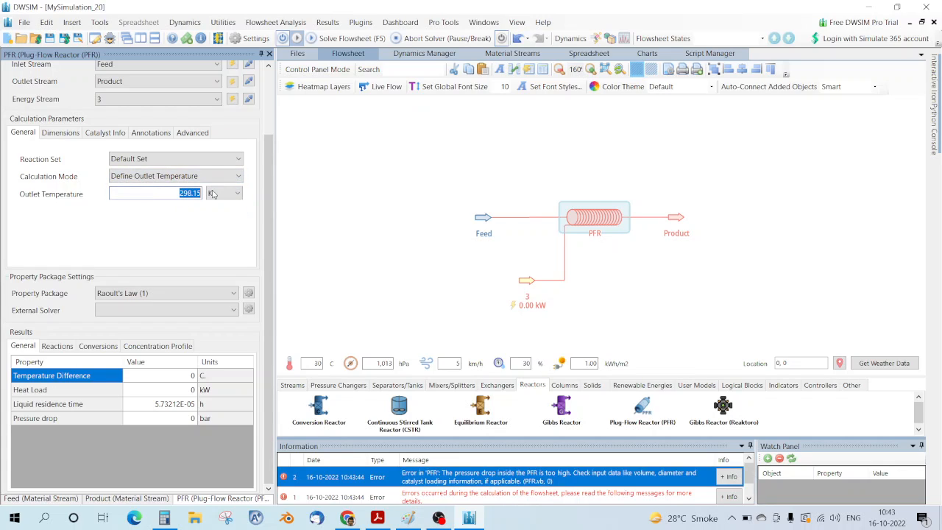
pyautogui.write('1150')
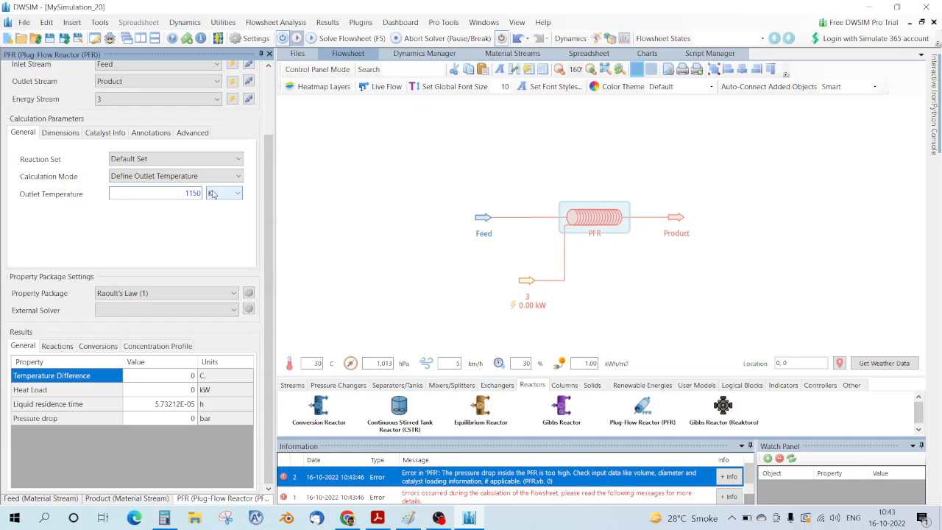
pyautogui.click(213, 178)
pyautogui.click(158, 190)
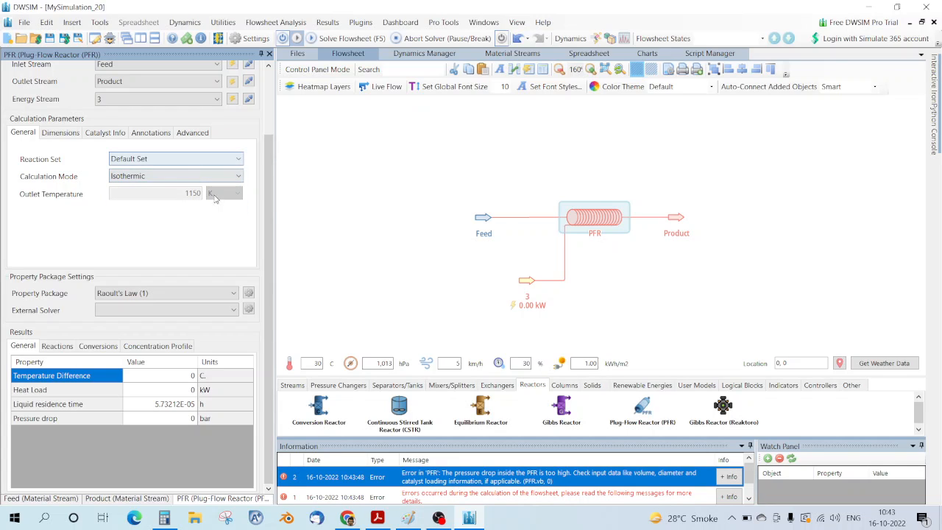
# Step: Keep Default Set as the PFR's reaction set
pyautogui.click(169, 161)
pyautogui.click(166, 172)
pyautogui.scroll(2, 131, 218)
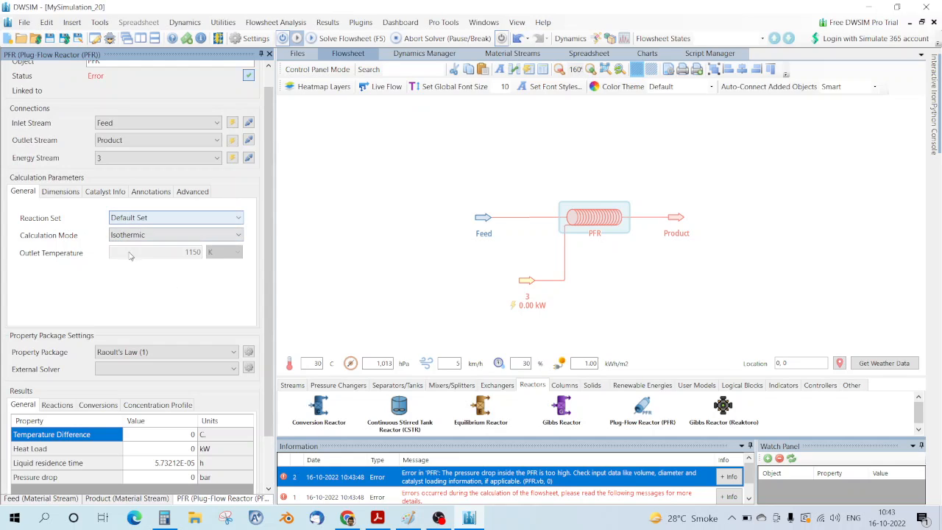
pyautogui.click(44, 25)
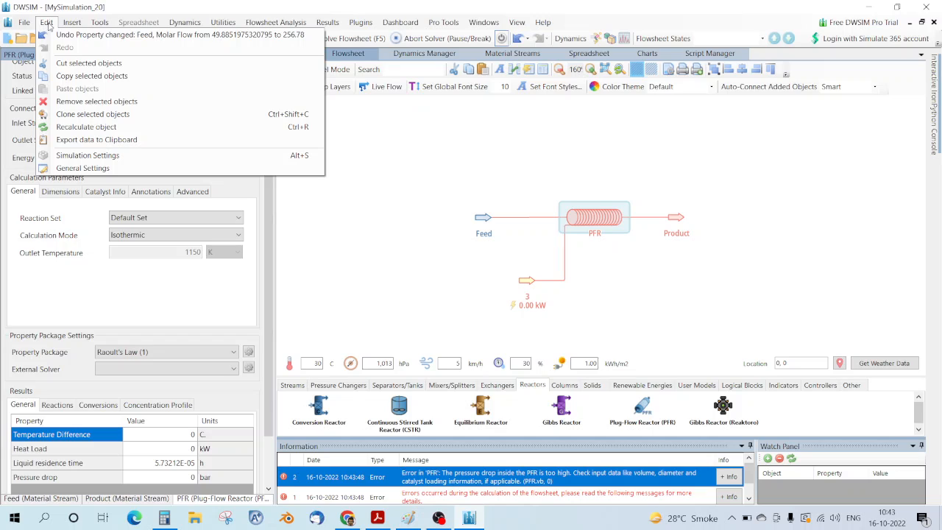
# Step: In Settings > Reactions, create reaction set R1 and start a new kinetic reaction
pyautogui.click(114, 156)
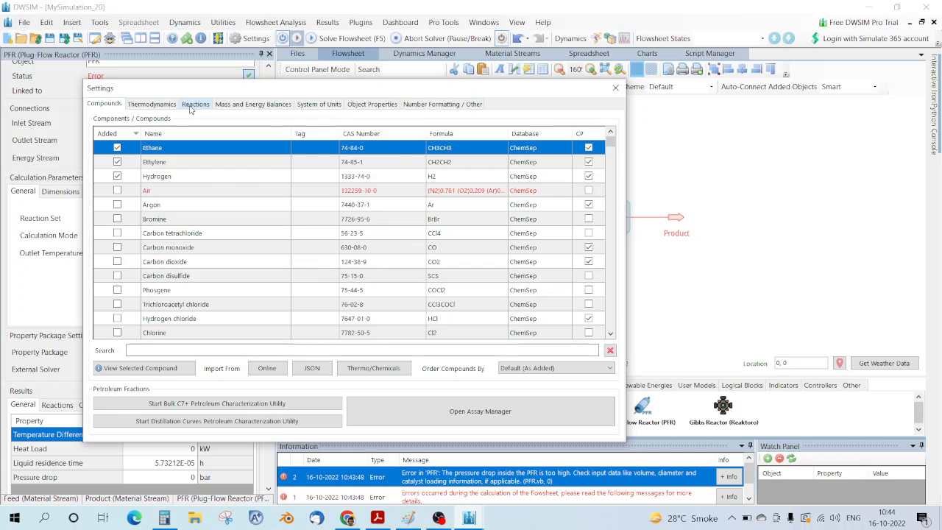
pyautogui.click(195, 105)
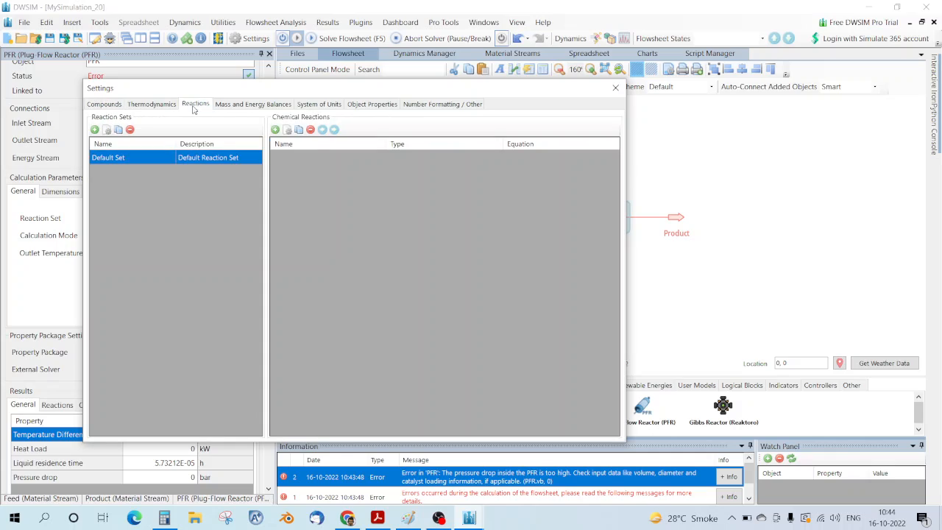
pyautogui.click(94, 130)
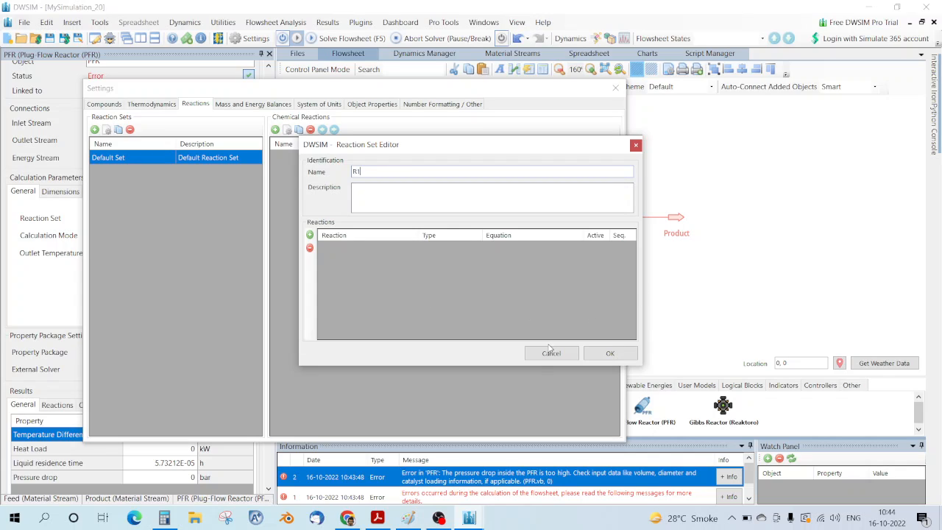
pyautogui.click(601, 355)
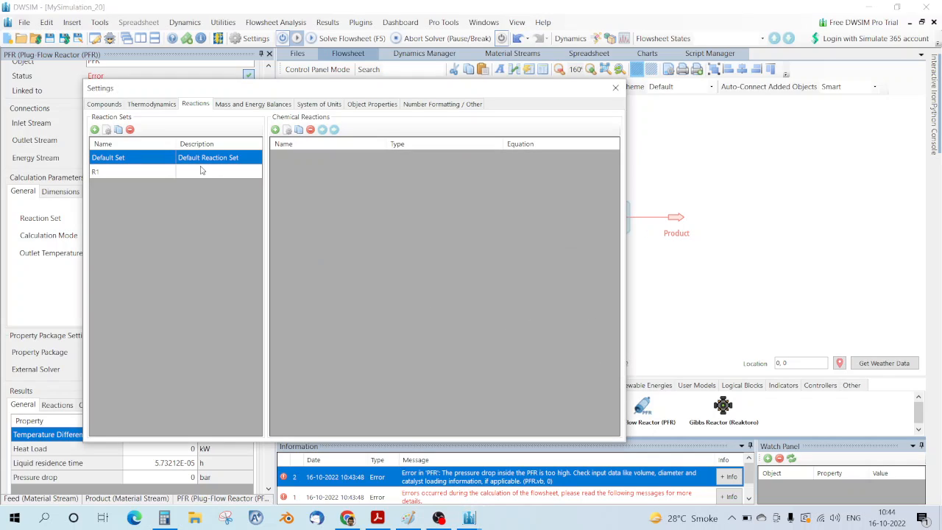
pyautogui.doubleClick(143, 169)
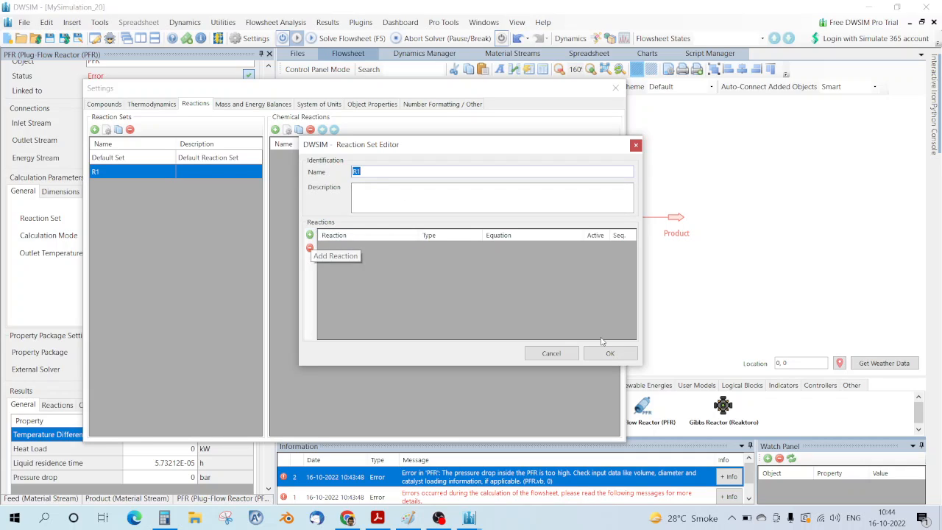
pyautogui.click(636, 145)
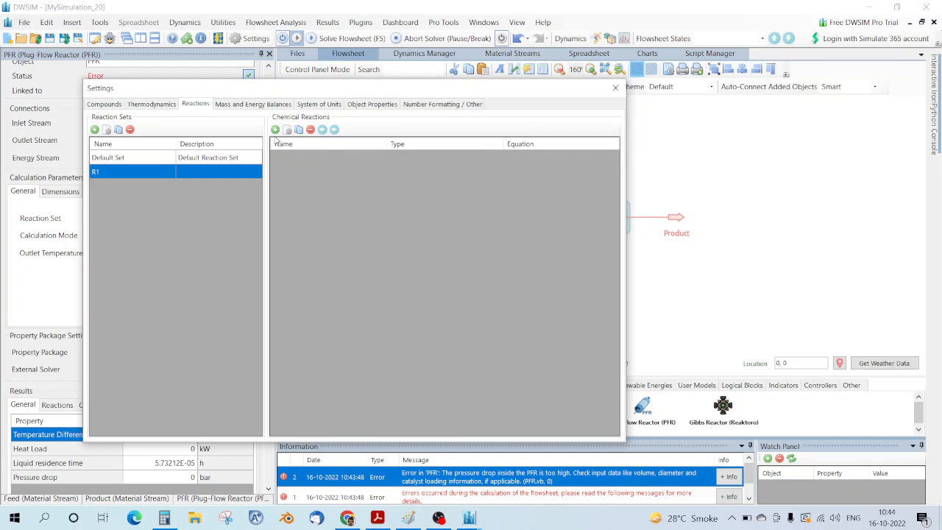
pyautogui.click(275, 130)
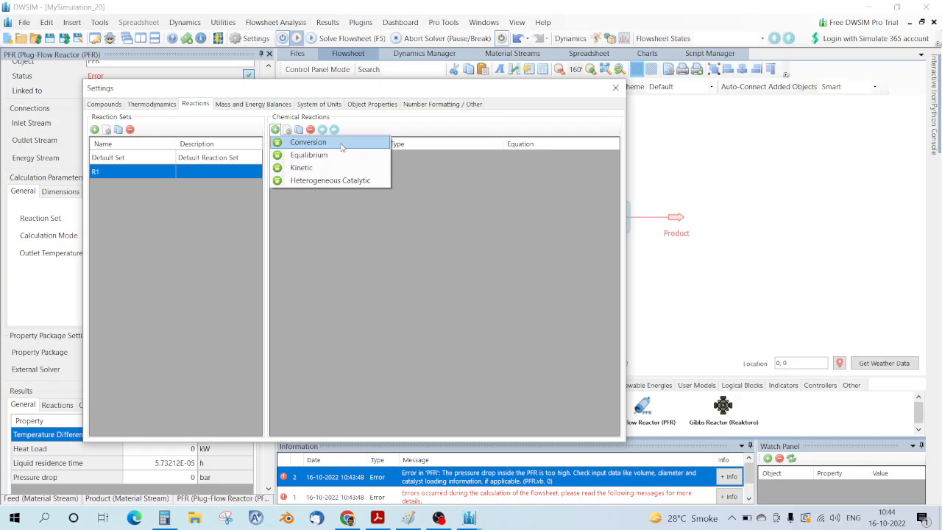
pyautogui.click(309, 168)
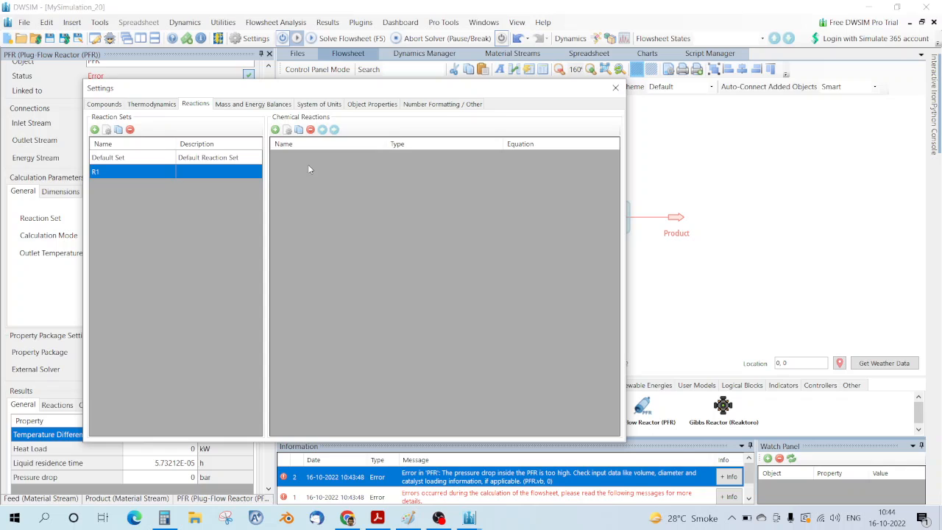
# Step: Check the rate constant and activation energy in the PDF and position the kinetic reaction form beside it
pyautogui.click(377, 520)
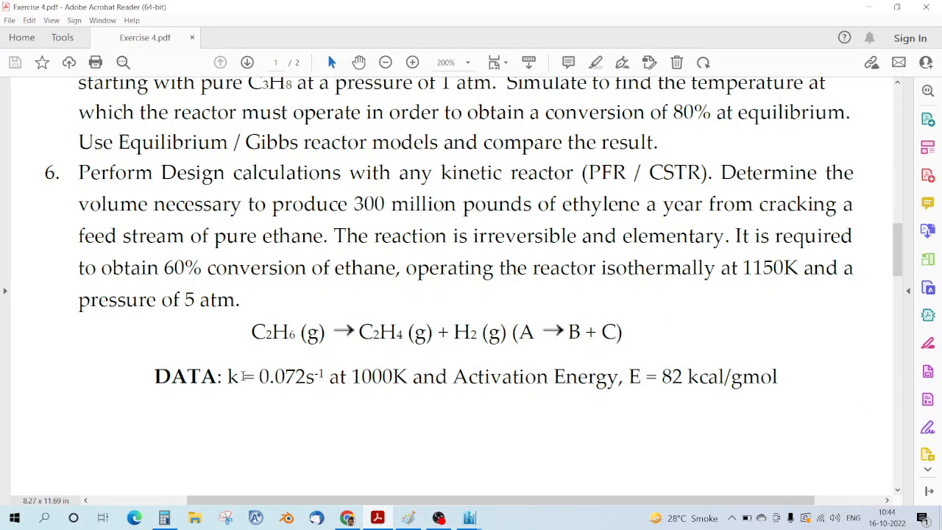
pyautogui.moveTo(222, 377); pyautogui.dragTo(668, 410)
pyautogui.click(595, 413)
pyautogui.moveTo(472, 517)
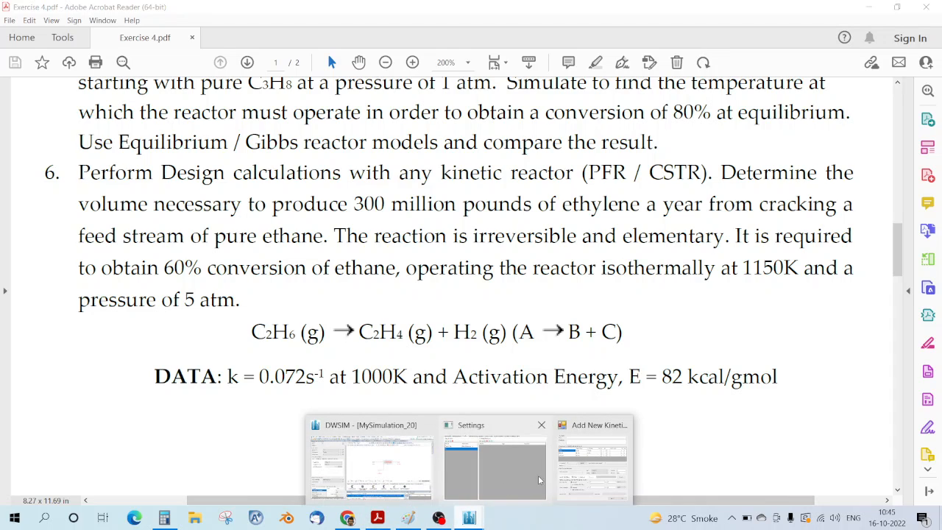
pyautogui.click(576, 474)
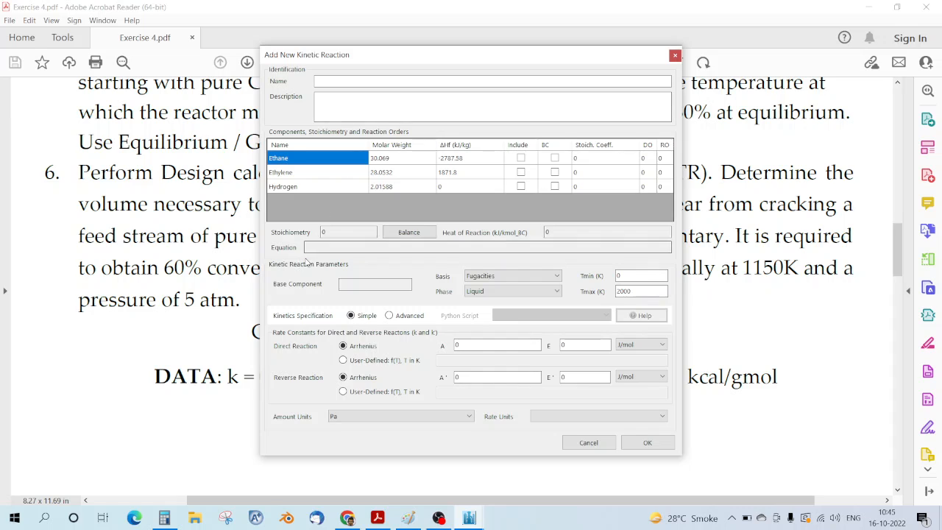
pyautogui.moveTo(418, 59); pyautogui.dragTo(690, 99)
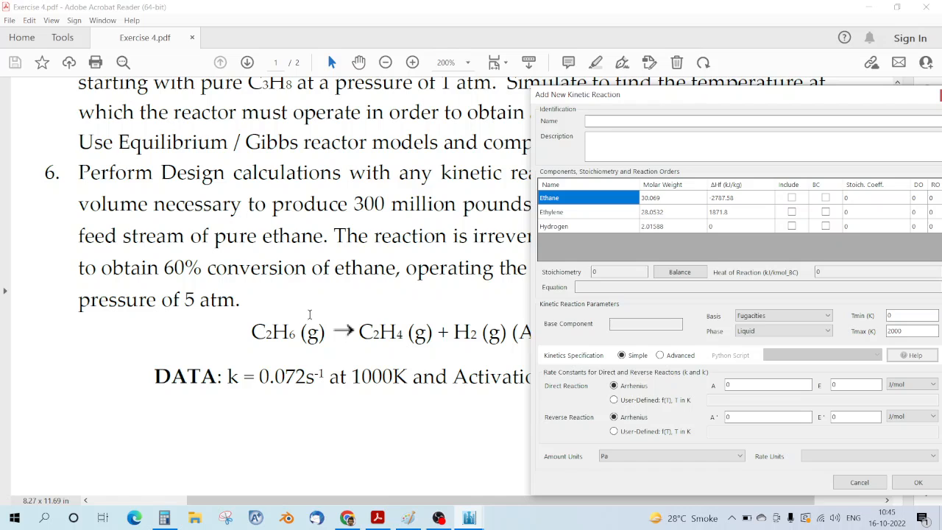
pyautogui.moveTo(649, 95); pyautogui.dragTo(429, 77)
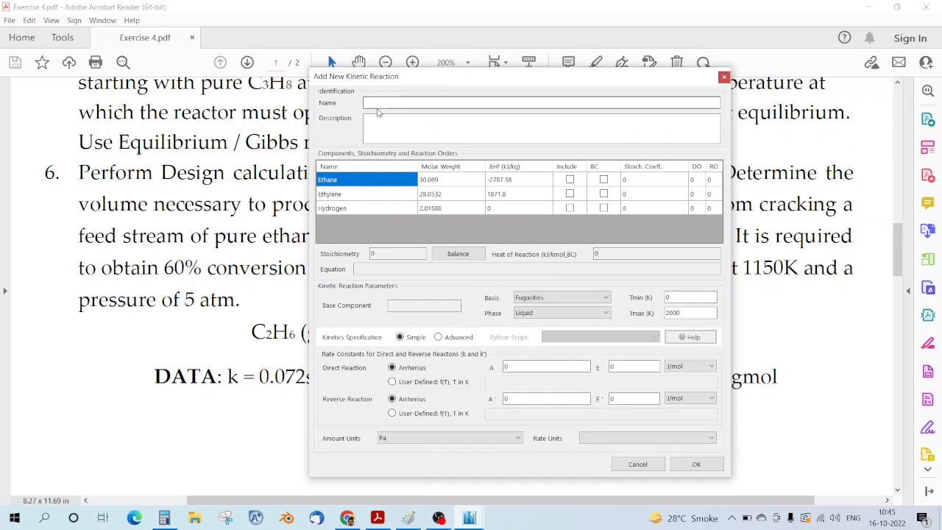
# Step: Name the reaction, include Ethane, Ethylene and Hydrogen, and make Ethane the base component
pyautogui.click(383, 102)
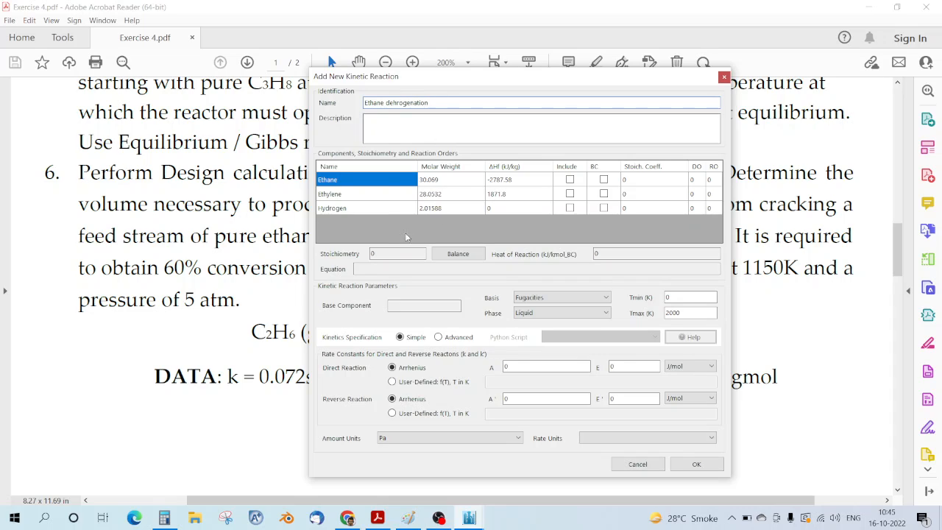
pyautogui.click(571, 180)
pyautogui.click(571, 179)
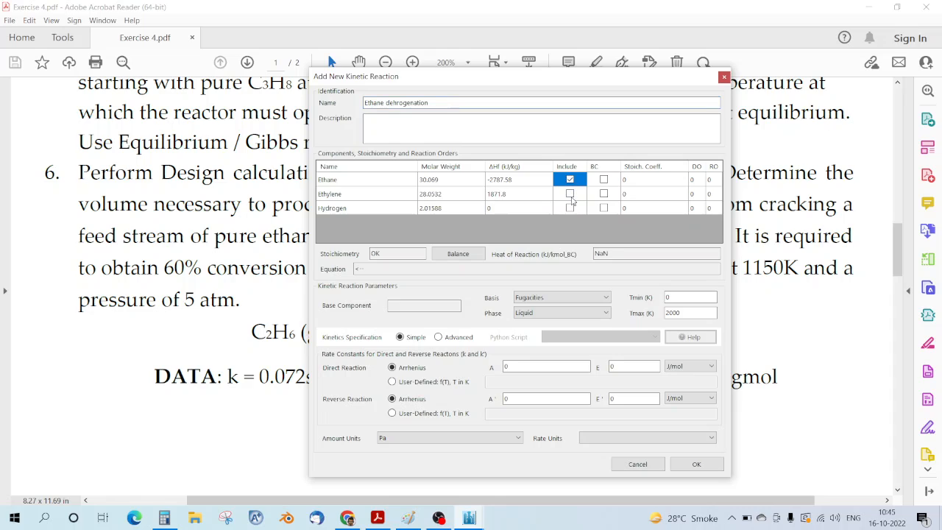
pyautogui.click(571, 194)
pyautogui.click(571, 208)
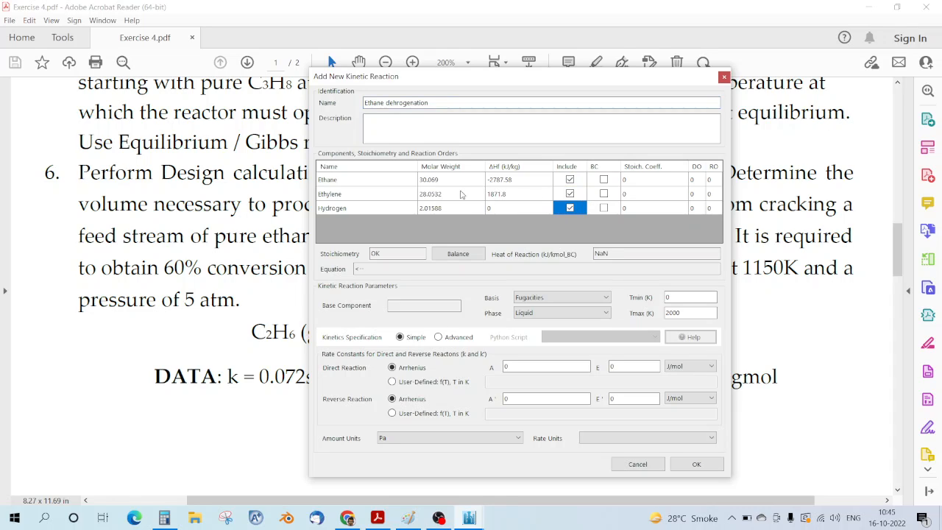
pyautogui.click(603, 180)
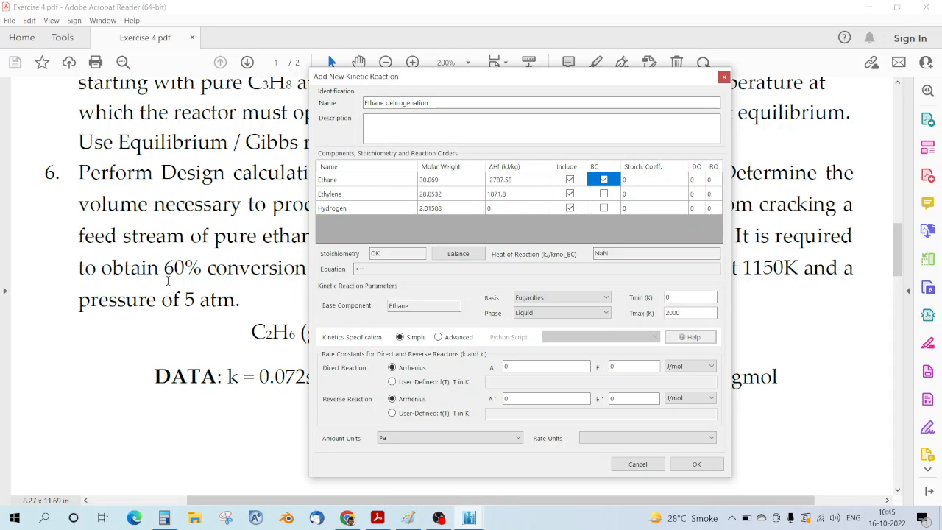
pyautogui.moveTo(493, 81); pyautogui.dragTo(609, 77)
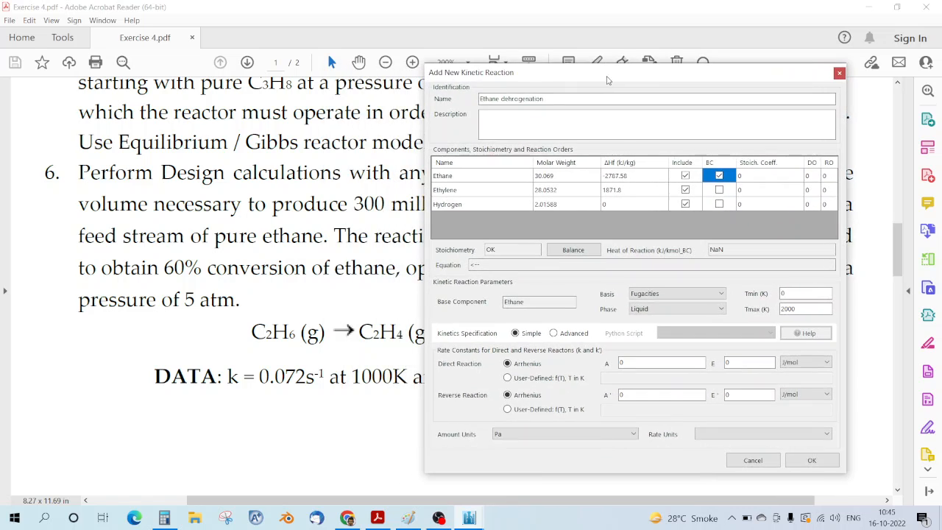
# Step: Enter stoichiometric coefficients -1, 1, 1 and Ethane direct order 1
pyautogui.click(752, 177)
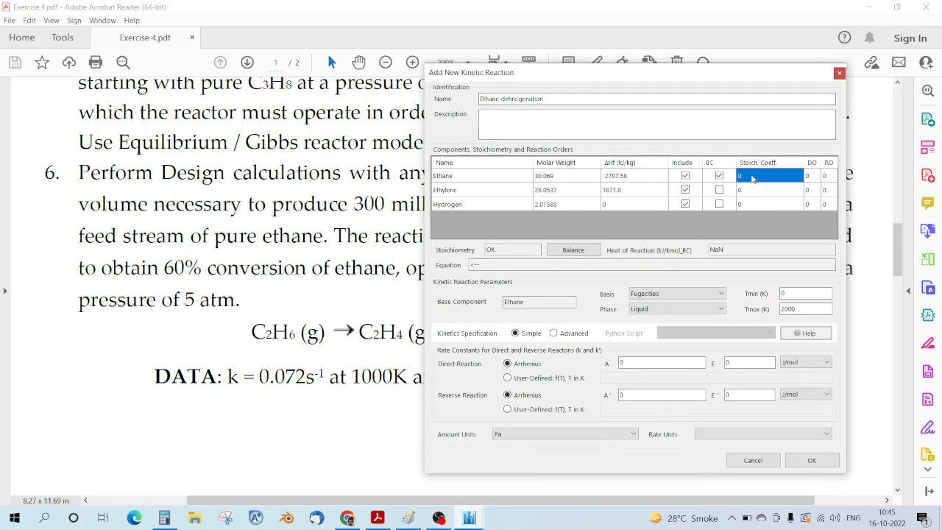
pyautogui.write('-1')
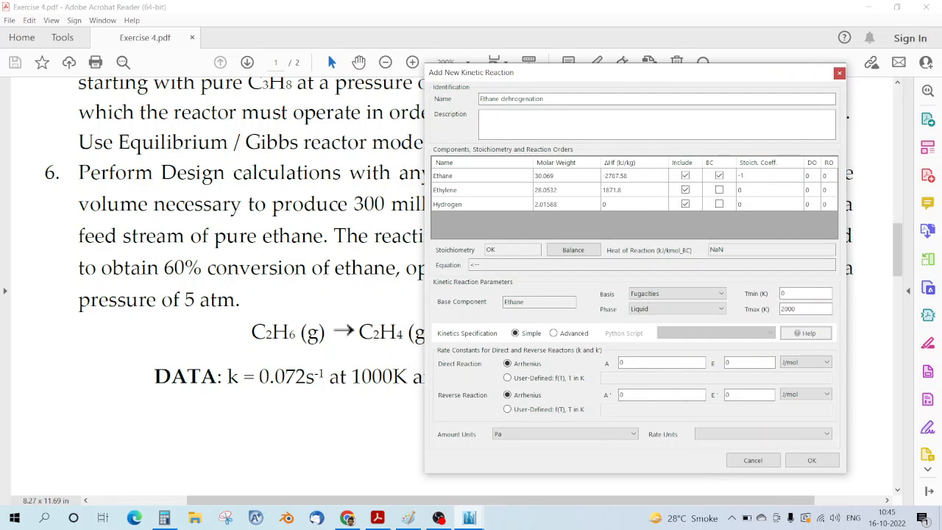
pyautogui.press('Return')
pyautogui.write('1')
pyautogui.press('Return')
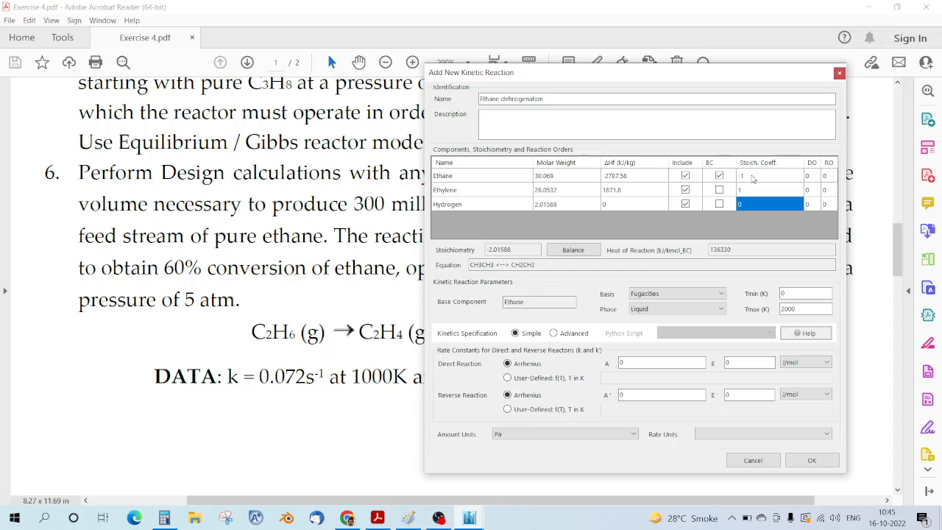
pyautogui.write('1')
pyautogui.press('Return')
pyautogui.click(815, 178)
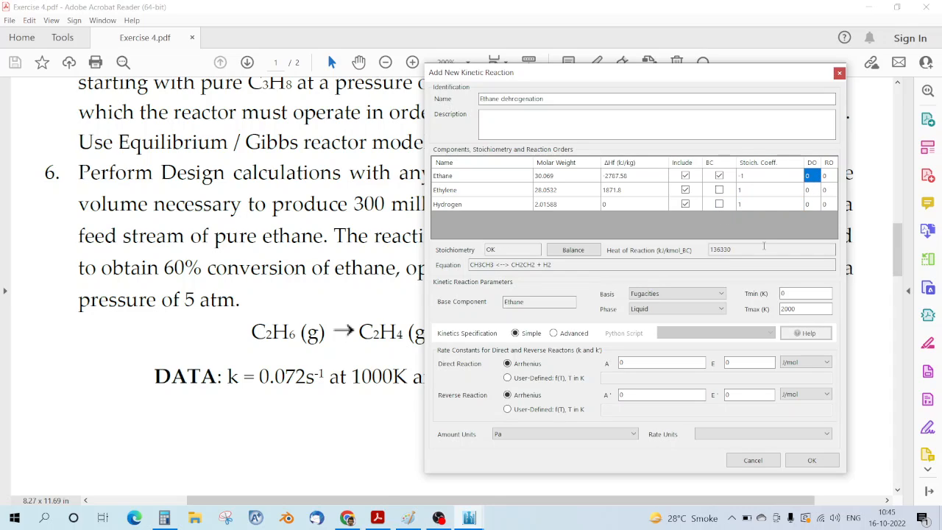
pyautogui.write('1')
pyautogui.press('Return')
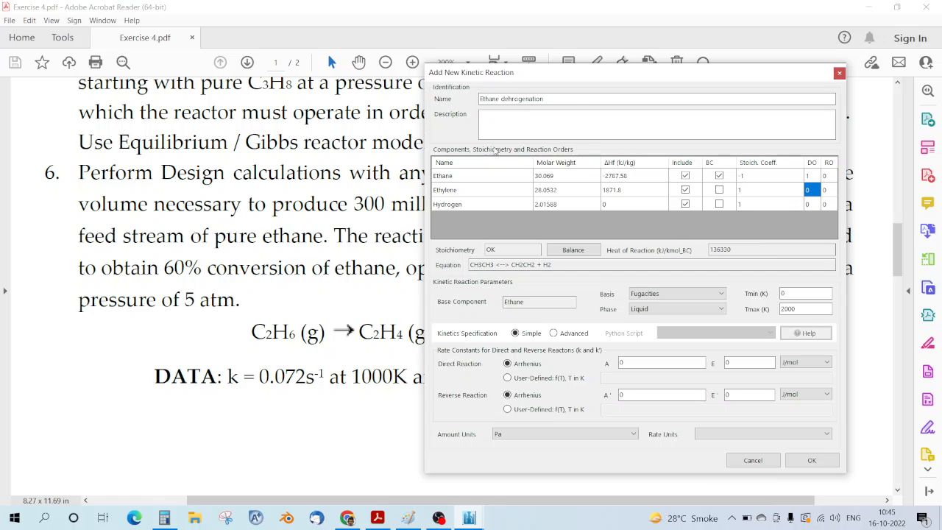
pyautogui.moveTo(611, 85)
pyautogui.mouseDown()
pyautogui.moveTo(935, 140)
pyautogui.moveTo(797, 357)
pyautogui.moveTo(797, 395)
pyautogui.moveTo(684, 283)
pyautogui.moveTo(623, 148)
pyautogui.moveTo(621, 83)
pyautogui.mouseUp()
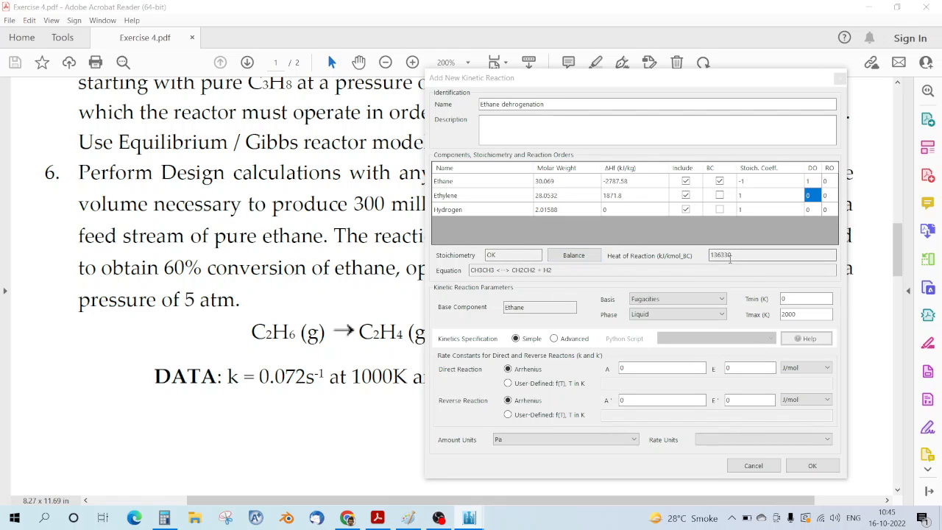
# Step: Base the kinetic rate on molar concentrations with rate units kmol/(m3.s), checking the exercise PDF
pyautogui.hotkey('alt', 'Tab')
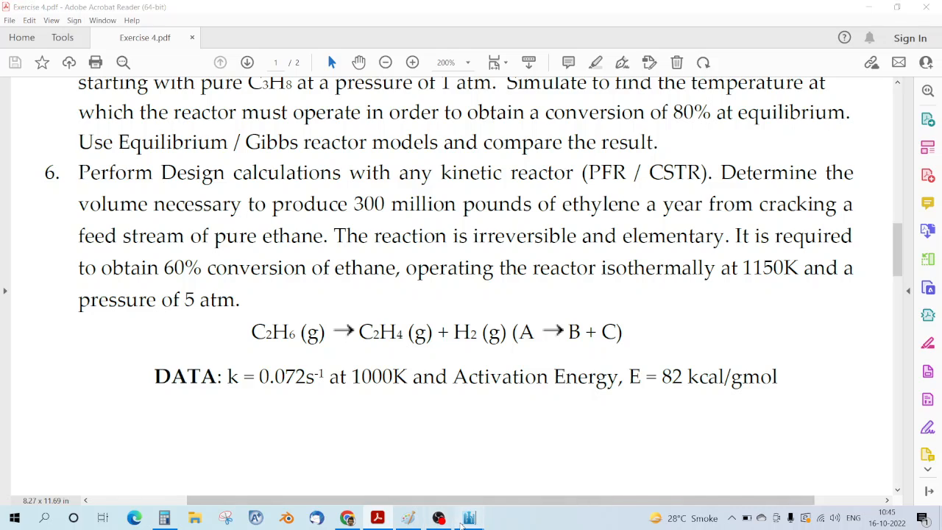
pyautogui.moveTo(469, 518)
pyautogui.click(569, 477)
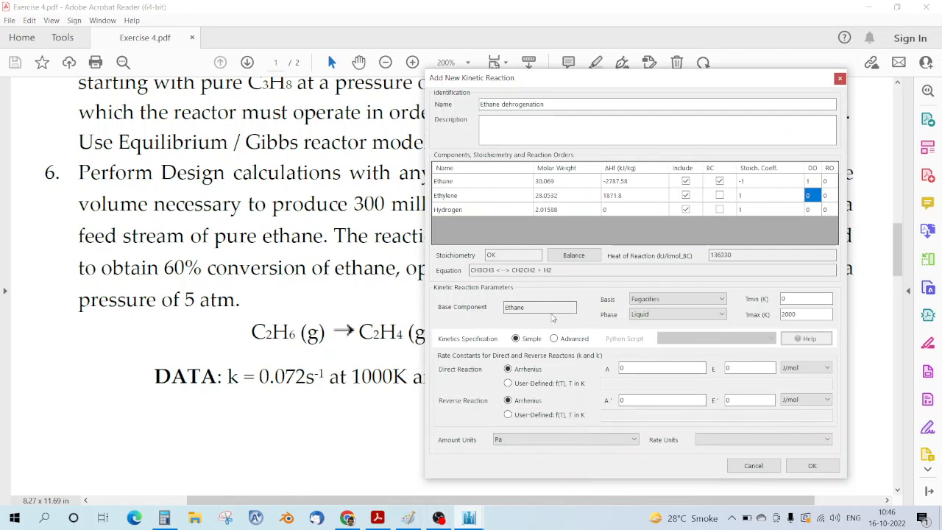
pyautogui.click(661, 299)
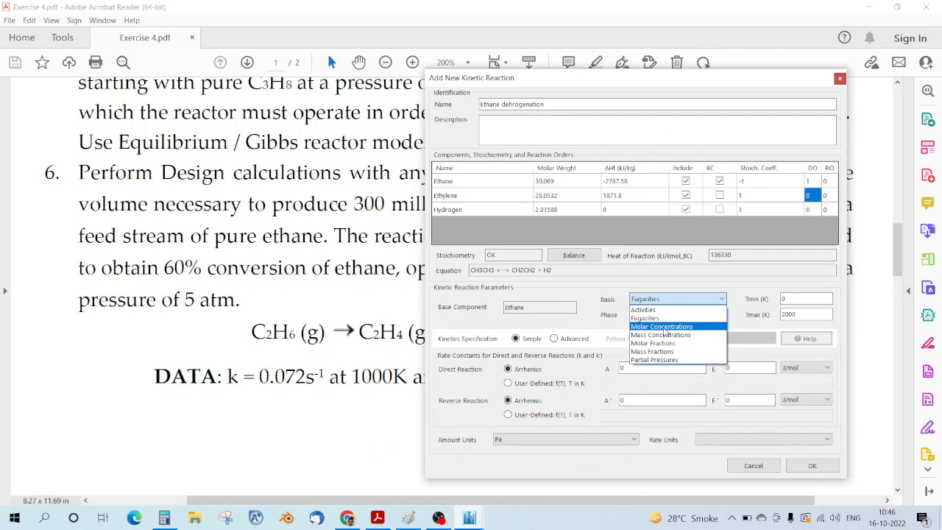
pyautogui.click(680, 329)
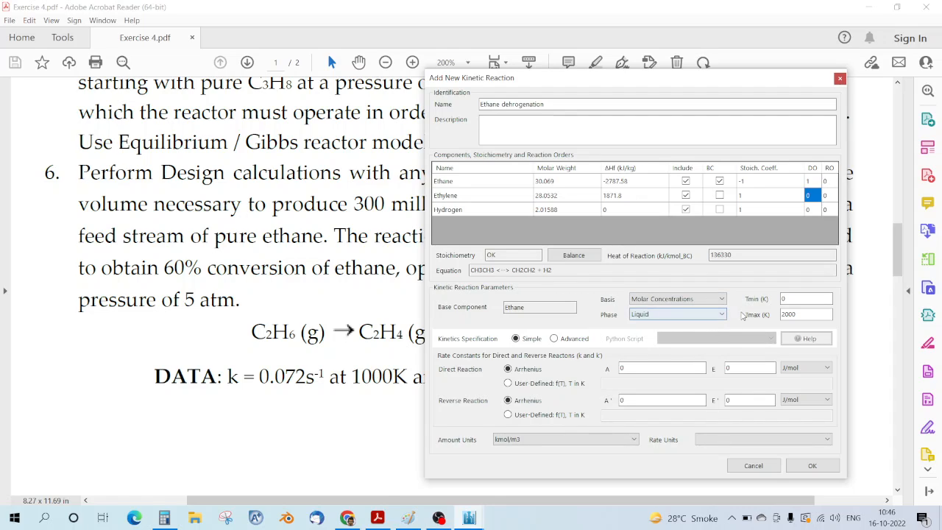
pyautogui.click(621, 368)
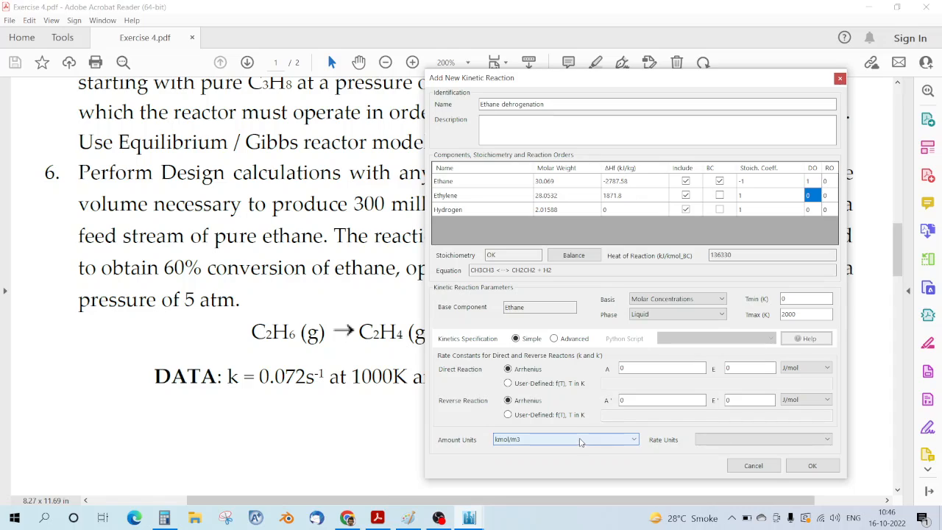
pyautogui.click(729, 440)
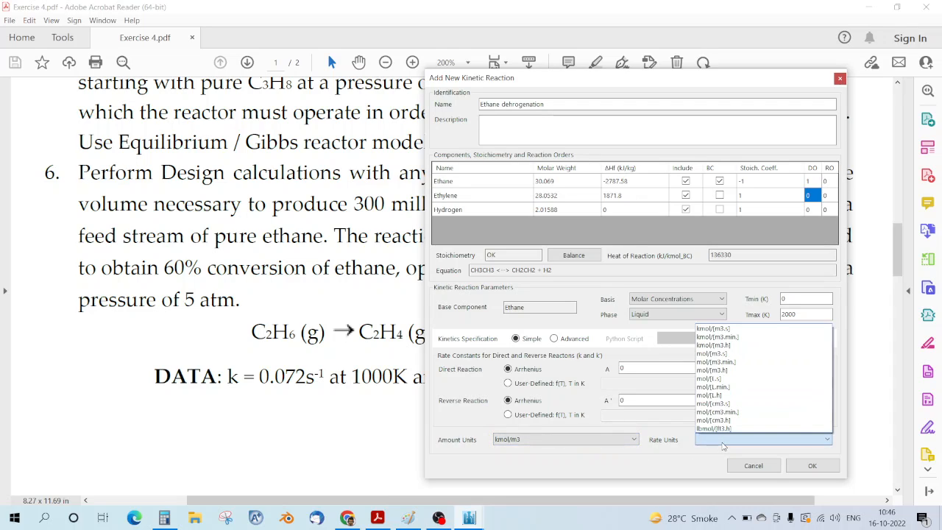
pyautogui.click(730, 329)
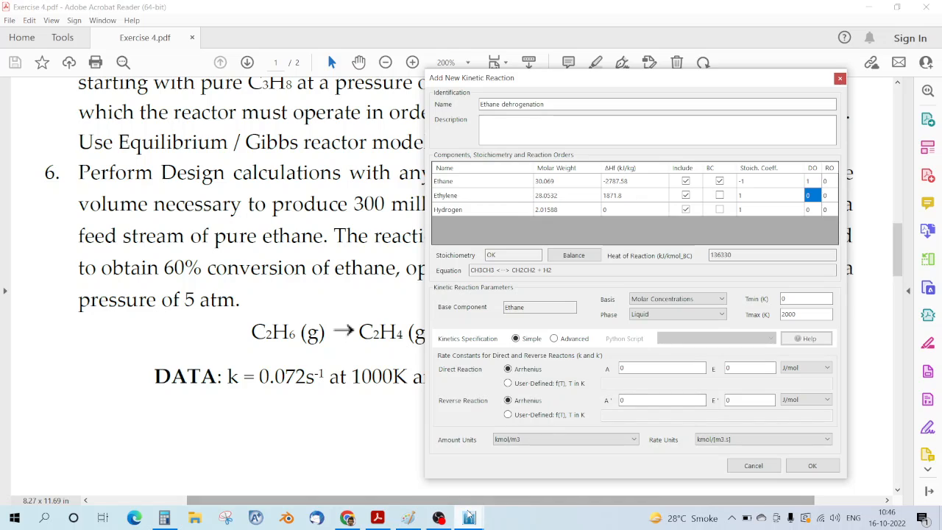
pyautogui.click(320, 414)
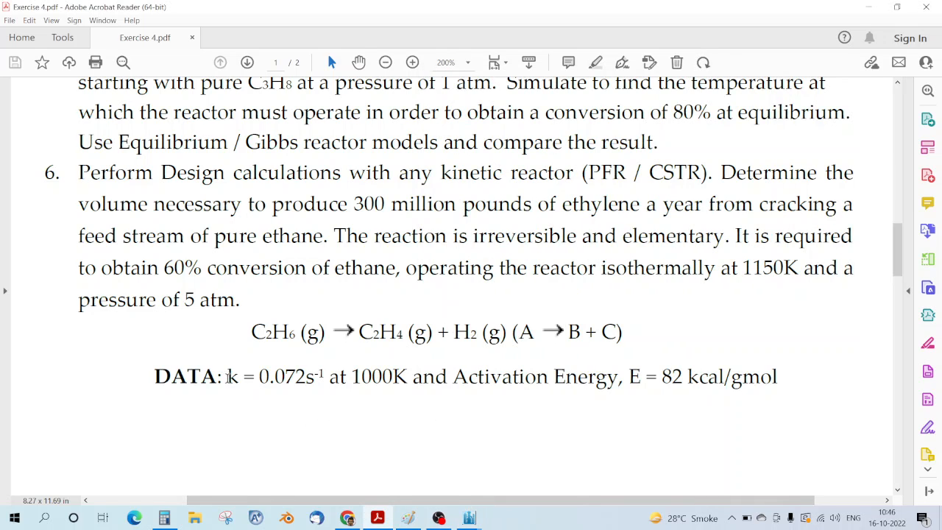
# Step: Highlight k = 0.072 s⁻¹ at 1000K and E = 82 kcal/gmol in the exercise PDF
pyautogui.moveTo(227, 376); pyautogui.dragTo(398, 393)
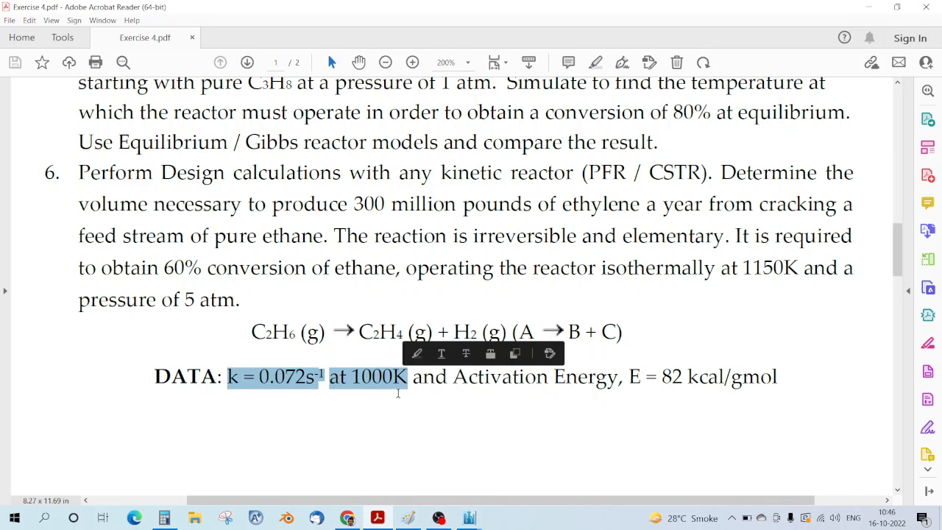
pyautogui.click(401, 394)
pyautogui.moveTo(630, 374); pyautogui.dragTo(762, 372)
pyautogui.click(603, 438)
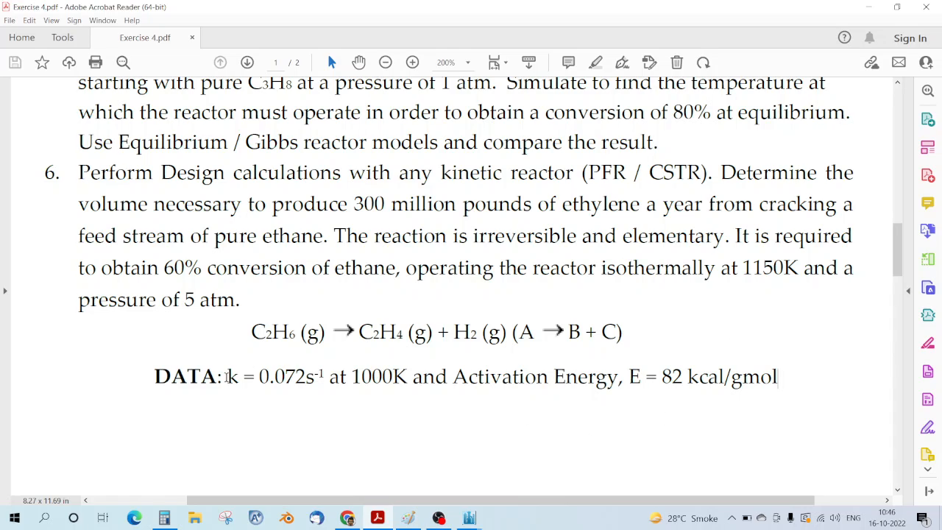
pyautogui.moveTo(228, 376); pyautogui.dragTo(405, 378)
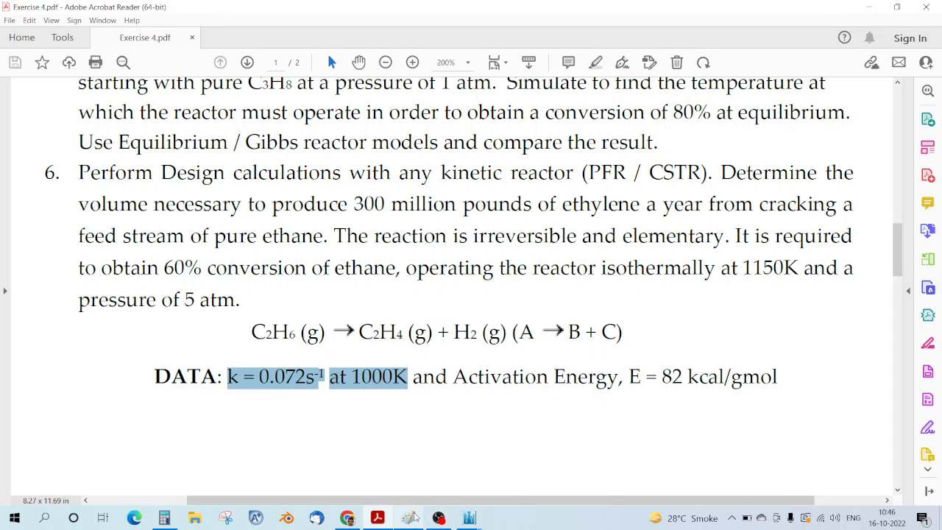
pyautogui.click(310, 388)
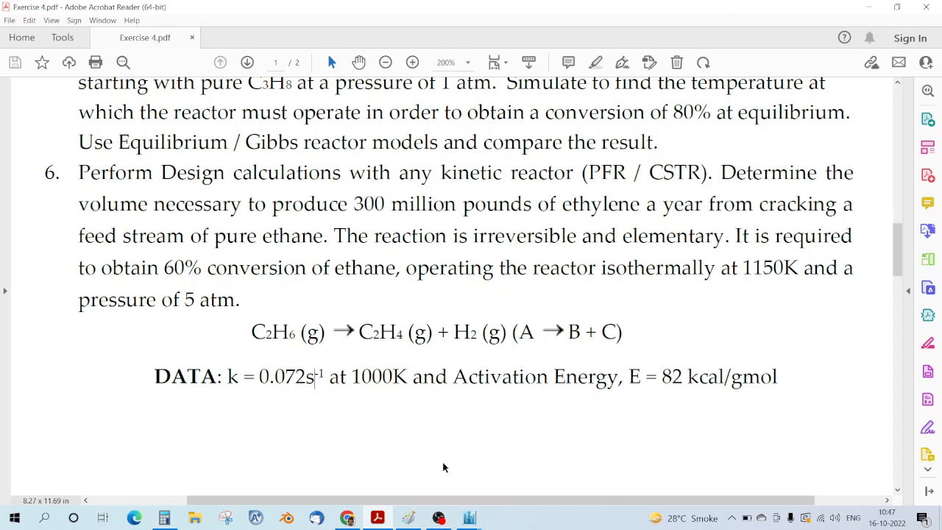
pyautogui.click(408, 518)
pyautogui.scroll(-2, 187, 183)
# Step: Erase the old C2H6 concentration sketch with the Eraser tool
pyautogui.scroll(2, 187, 183)
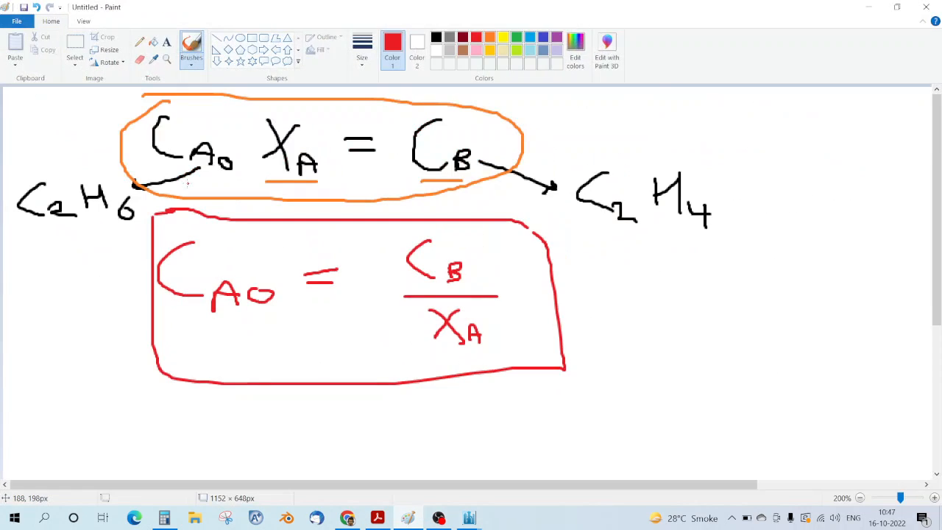
pyautogui.scroll(-4, 190, 184)
pyautogui.scroll(4, 191, 184)
pyautogui.click(139, 59)
pyautogui.moveTo(20, 164)
pyautogui.mouseDown()
pyautogui.moveTo(34, 232)
pyautogui.moveTo(82, 202)
pyautogui.moveTo(189, 204)
pyautogui.moveTo(252, 305)
pyautogui.moveTo(159, 354)
pyautogui.moveTo(209, 373)
pyautogui.moveTo(536, 290)
pyautogui.moveTo(152, 265)
pyautogui.moveTo(272, 223)
pyautogui.moveTo(158, 132)
pyautogui.moveTo(227, 98)
pyautogui.moveTo(113, 147)
pyautogui.moveTo(412, 110)
pyautogui.moveTo(281, 103)
pyautogui.moveTo(671, 195)
pyautogui.moveTo(262, 193)
pyautogui.moveTo(695, 305)
pyautogui.moveTo(461, 363)
pyautogui.mouseUp()
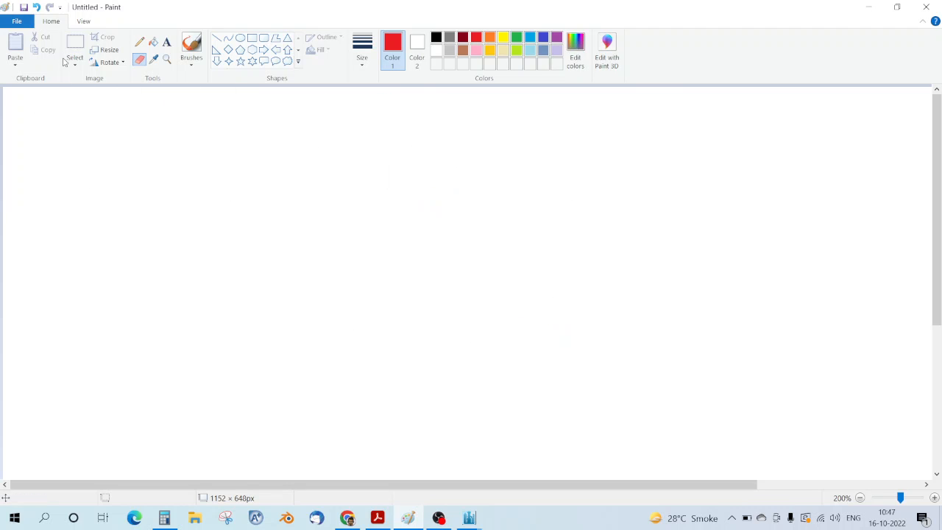
# Step: Brush the equation 0.072 = A·e^(−Ea/RT) in red, checking the problem PDF
pyautogui.click(192, 45)
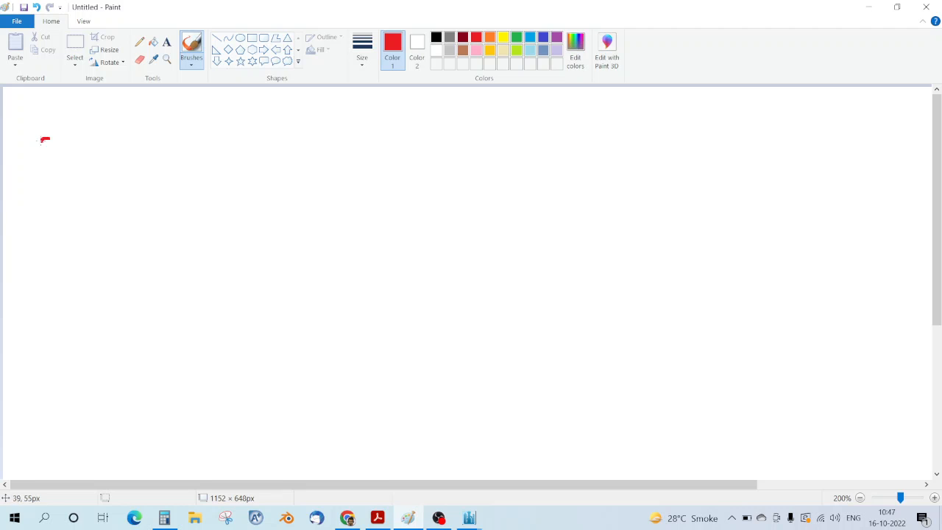
pyautogui.moveTo(42, 140)
pyautogui.mouseDown()
pyautogui.moveTo(123, 174)
pyautogui.moveTo(97, 153)
pyautogui.moveTo(154, 182)
pyautogui.moveTo(175, 158)
pyautogui.moveTo(199, 156)
pyautogui.moveTo(223, 174)
pyautogui.moveTo(259, 162)
pyautogui.mouseUp()
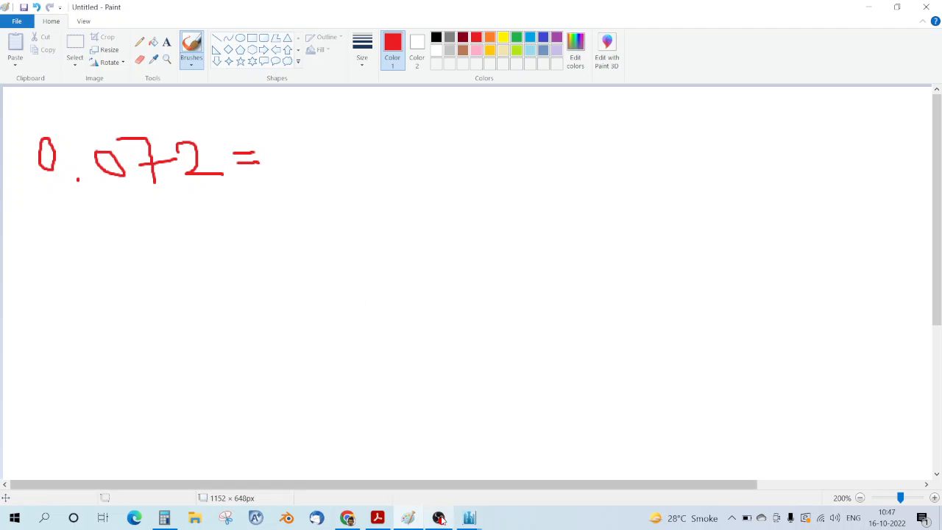
pyautogui.click(379, 520)
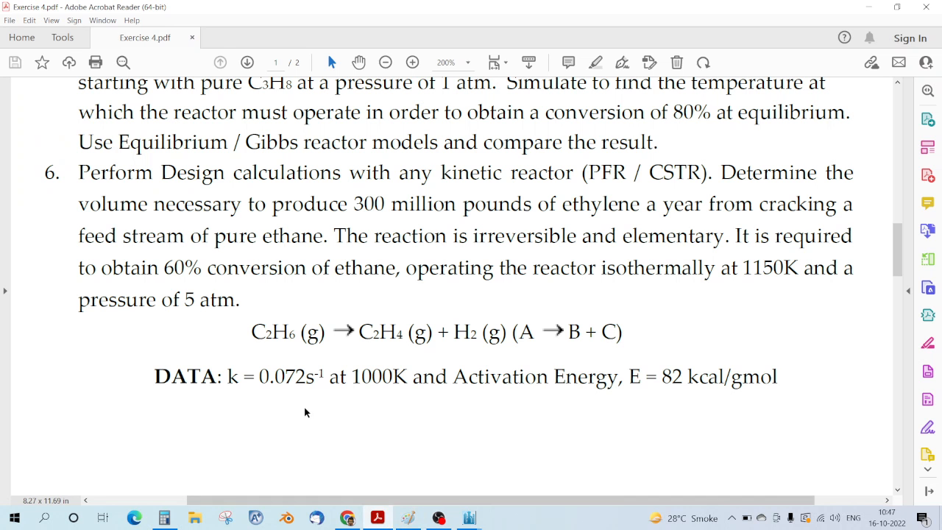
pyautogui.click(346, 518)
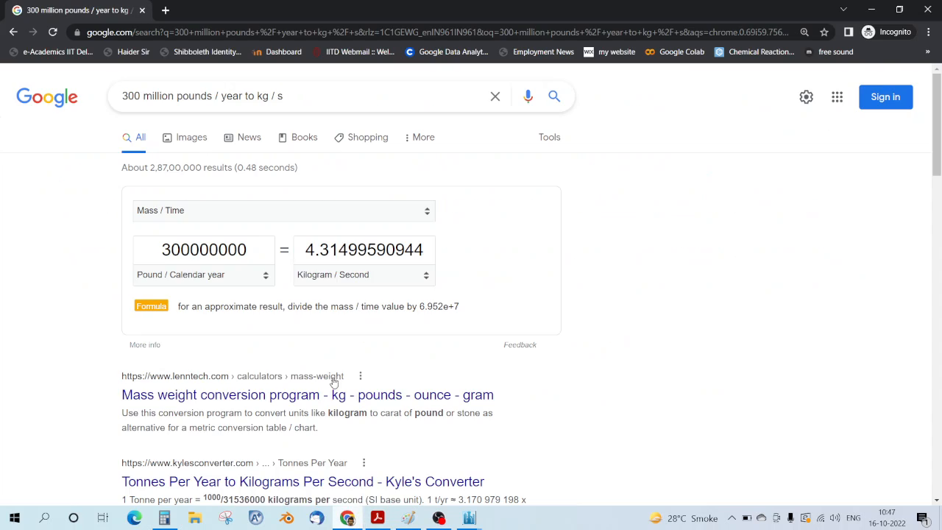
pyautogui.click(409, 519)
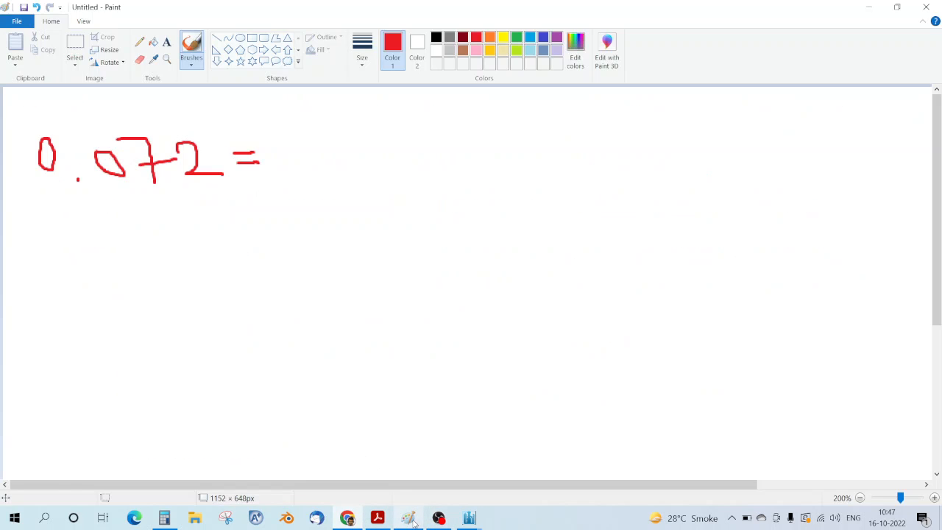
pyautogui.moveTo(304, 172)
pyautogui.mouseDown()
pyautogui.moveTo(306, 135)
pyautogui.moveTo(331, 175)
pyautogui.moveTo(346, 153)
pyautogui.moveTo(368, 176)
pyautogui.moveTo(385, 173)
pyautogui.mouseUp()
pyautogui.moveTo(392, 137); pyautogui.dragTo(413, 135)
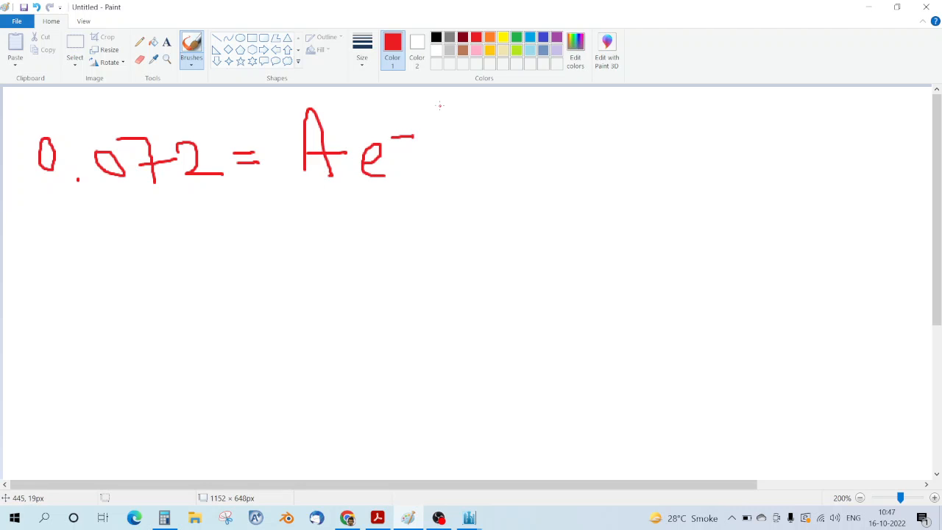
pyautogui.moveTo(440, 105)
pyautogui.mouseDown()
pyautogui.moveTo(442, 131)
pyautogui.moveTo(473, 126)
pyautogui.moveTo(459, 101)
pyautogui.moveTo(478, 131)
pyautogui.moveTo(492, 131)
pyautogui.mouseUp()
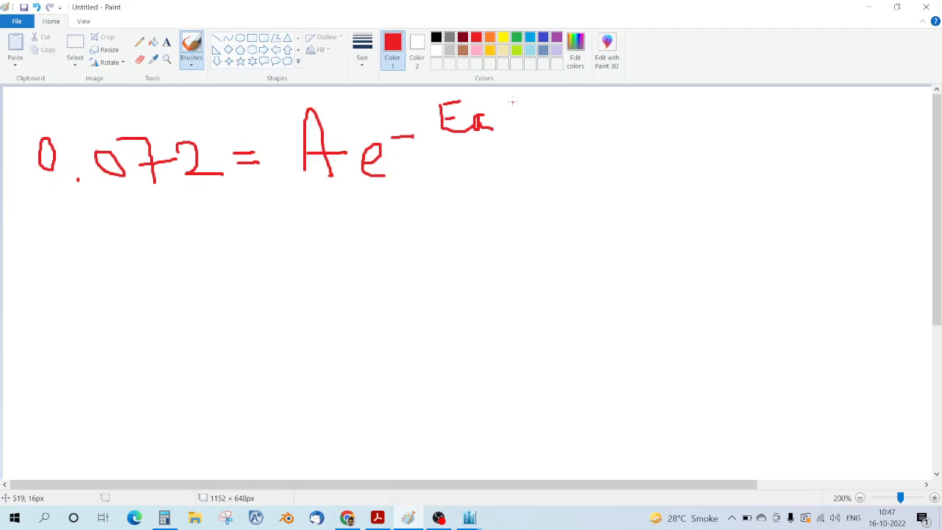
pyautogui.moveTo(522, 92)
pyautogui.mouseDown()
pyautogui.moveTo(491, 144)
pyautogui.moveTo(511, 116)
pyautogui.moveTo(526, 145)
pyautogui.moveTo(542, 115)
pyautogui.moveTo(535, 146)
pyautogui.mouseUp()
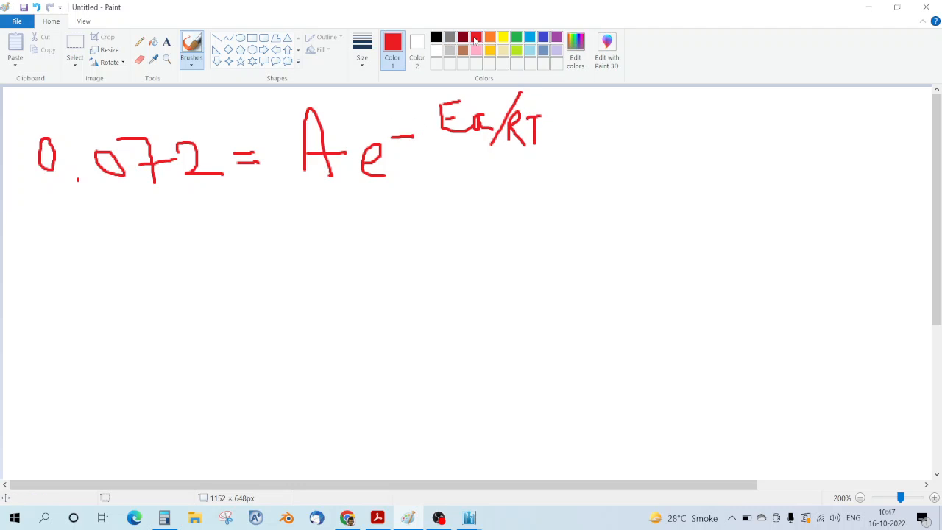
# Step: Circle the exponential term in gold and arrow it toward the equals sign
pyautogui.click(489, 49)
pyautogui.moveTo(373, 103)
pyautogui.mouseDown()
pyautogui.moveTo(359, 121)
pyautogui.moveTo(493, 189)
pyautogui.moveTo(530, 85)
pyautogui.moveTo(350, 115)
pyautogui.mouseUp()
pyautogui.moveTo(368, 174); pyautogui.dragTo(251, 176)
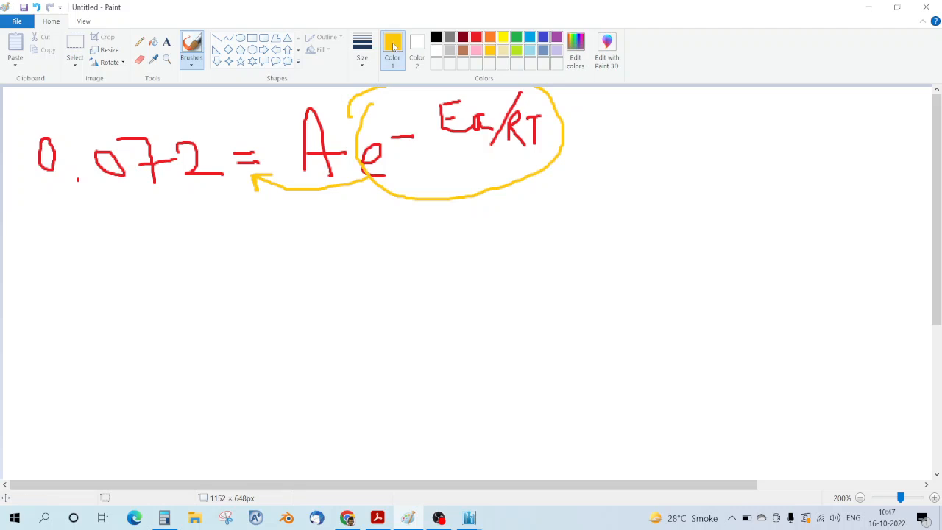
pyautogui.click(477, 37)
# Step: Start the rearrangement below in red as A = (0.072)(e[
pyautogui.moveTo(92, 288)
pyautogui.mouseDown()
pyautogui.moveTo(107, 248)
pyautogui.moveTo(124, 291)
pyautogui.moveTo(131, 270)
pyautogui.moveTo(212, 284)
pyautogui.moveTo(221, 262)
pyautogui.moveTo(250, 287)
pyautogui.moveTo(255, 268)
pyautogui.moveTo(330, 285)
pyautogui.mouseUp()
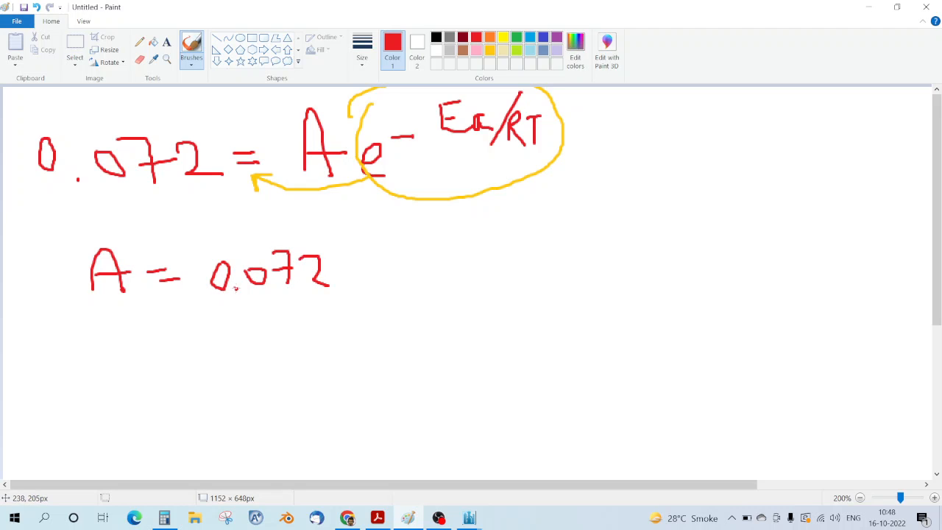
pyautogui.moveTo(216, 238); pyautogui.dragTo(266, 316)
pyautogui.moveTo(321, 240); pyautogui.dragTo(335, 300)
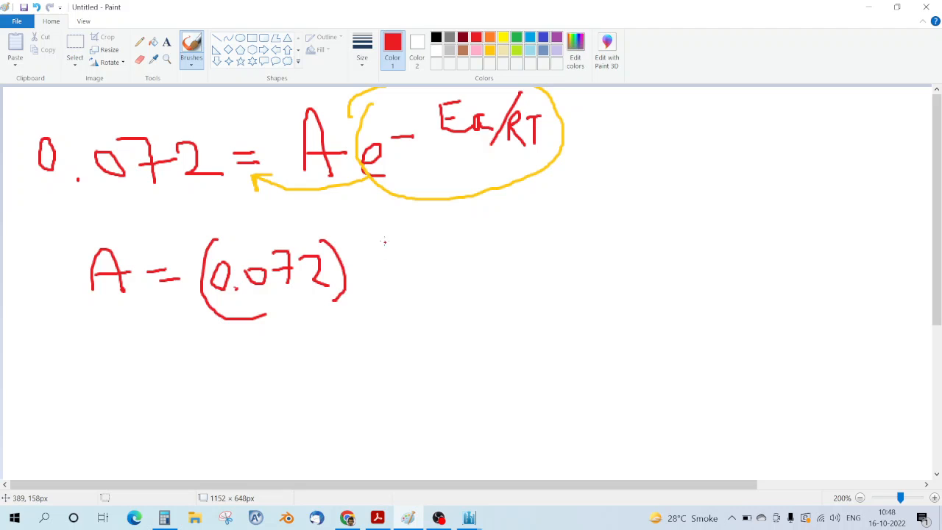
pyautogui.moveTo(385, 235); pyautogui.dragTo(380, 339)
pyautogui.moveTo(398, 298)
pyautogui.mouseDown()
pyautogui.moveTo(390, 315)
pyautogui.moveTo(434, 328)
pyautogui.mouseUp()
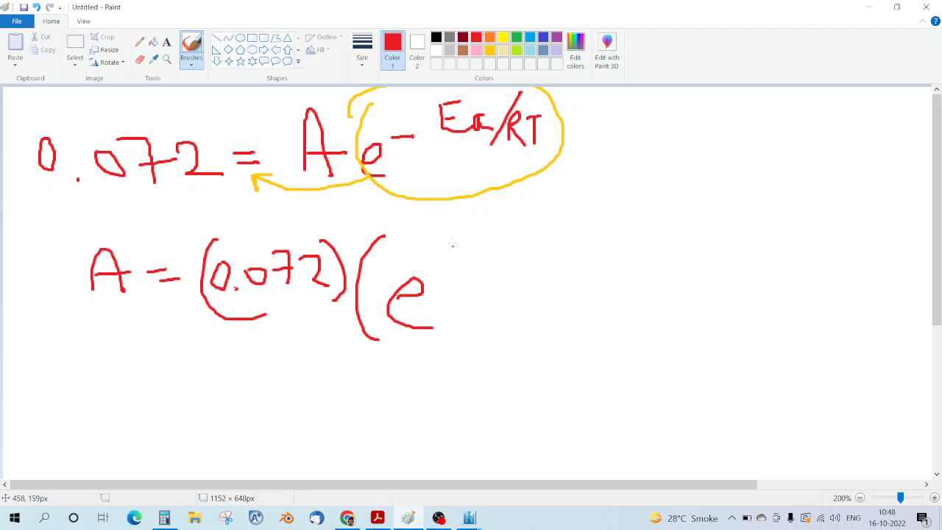
pyautogui.moveTo(468, 227)
pyautogui.mouseDown()
pyautogui.moveTo(426, 284)
pyautogui.moveTo(464, 288)
pyautogui.mouseUp()
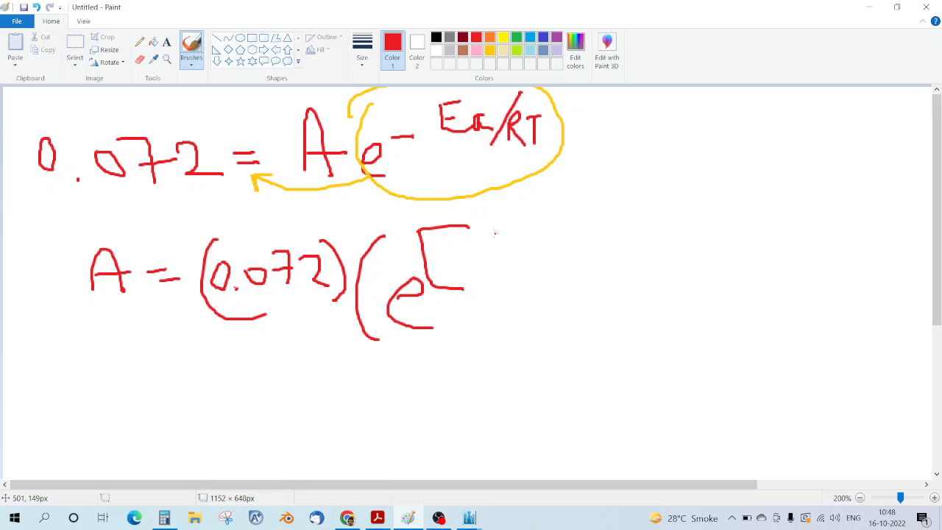
pyautogui.click(377, 518)
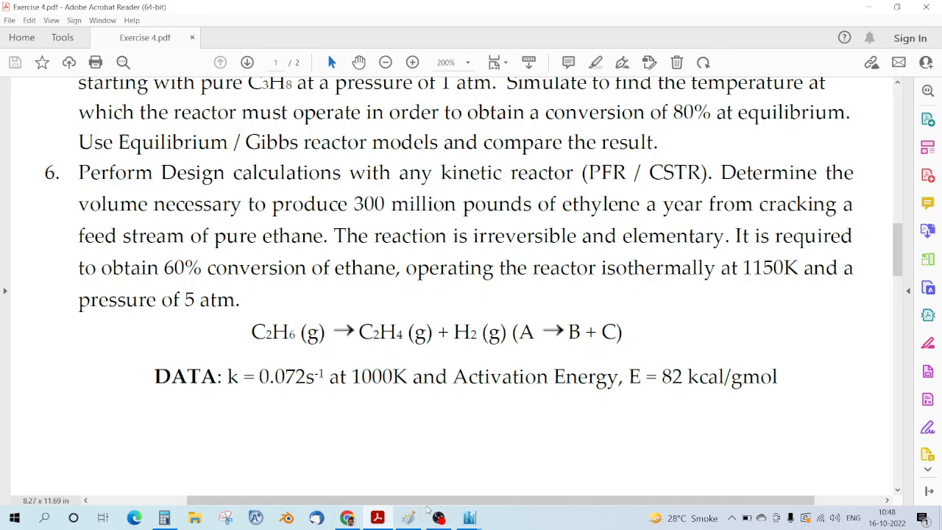
# Step: Write 82000 over 1.98 inside the exponent bracket and close the bracket
pyautogui.click(408, 518)
pyautogui.moveTo(513, 228)
pyautogui.mouseDown()
pyautogui.moveTo(527, 215)
pyautogui.moveTo(539, 237)
pyautogui.moveTo(517, 231)
pyautogui.moveTo(595, 233)
pyautogui.moveTo(613, 219)
pyautogui.mouseUp()
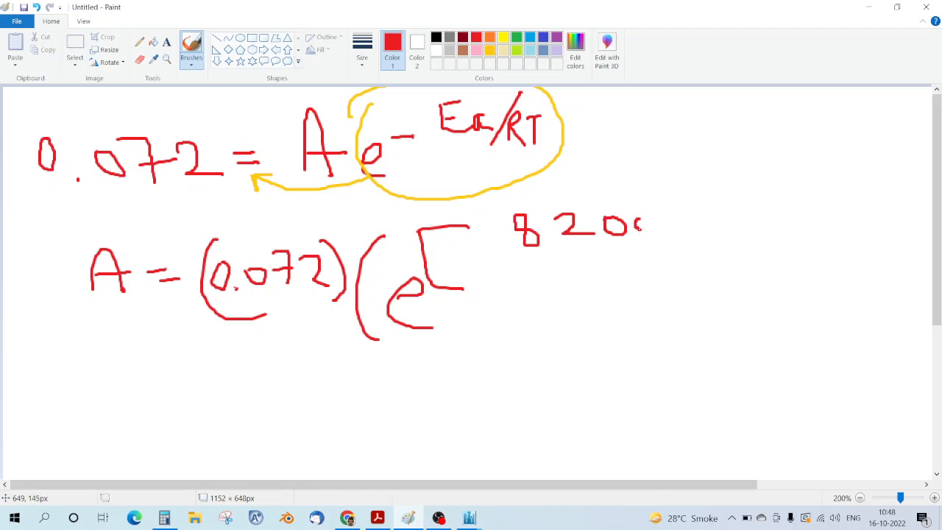
pyautogui.moveTo(672, 228); pyautogui.dragTo(674, 212)
pyautogui.moveTo(491, 253); pyautogui.dragTo(694, 247)
pyautogui.moveTo(725, 203)
pyautogui.mouseDown()
pyautogui.moveTo(760, 264)
pyautogui.moveTo(754, 292)
pyautogui.mouseUp()
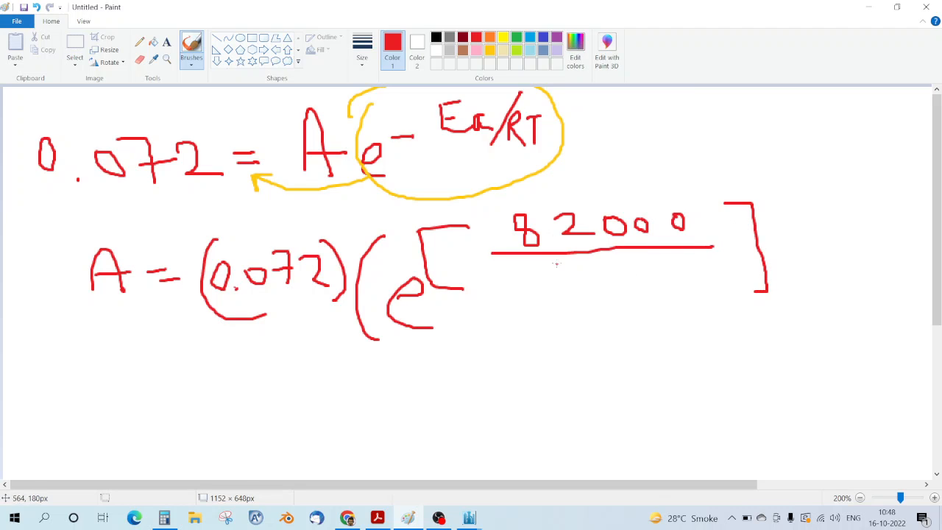
pyautogui.moveTo(485, 267); pyautogui.dragTo(484, 292)
pyautogui.moveTo(527, 268); pyautogui.dragTo(525, 291)
pyautogui.moveTo(553, 255)
pyautogui.mouseDown()
pyautogui.moveTo(543, 272)
pyautogui.moveTo(556, 286)
pyautogui.moveTo(547, 262)
pyautogui.mouseUp()
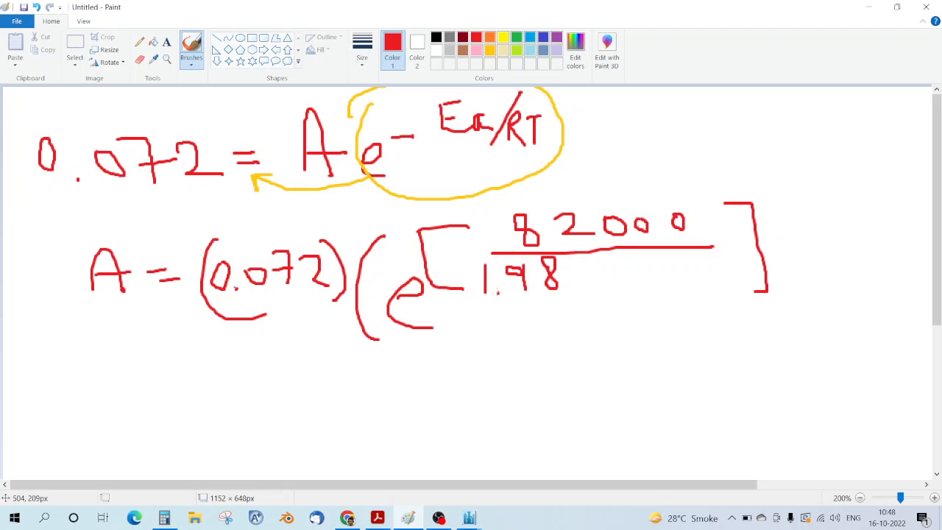
# Step: Search Google for the ideal gas constant in cal/mol, finding R = 1.987 cal/mol·K
pyautogui.click(346, 518)
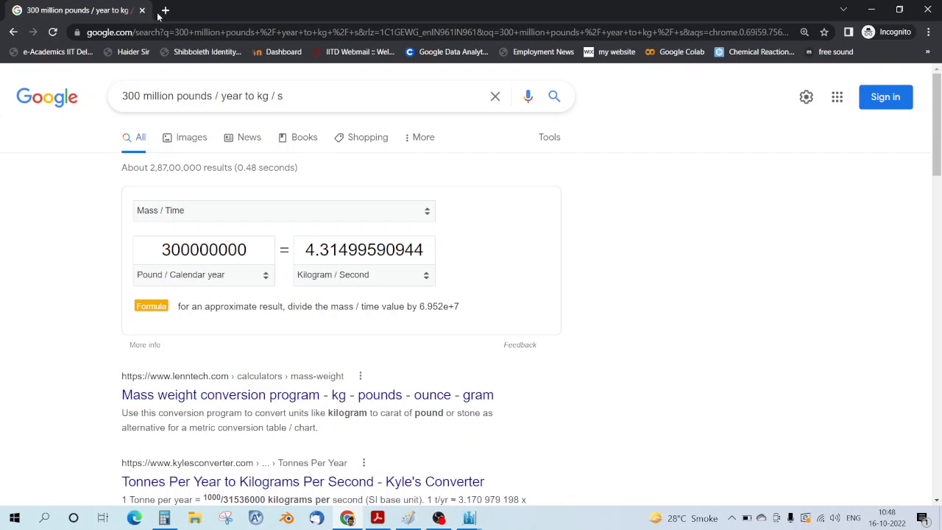
pyautogui.hotkey('ctrl', 't')
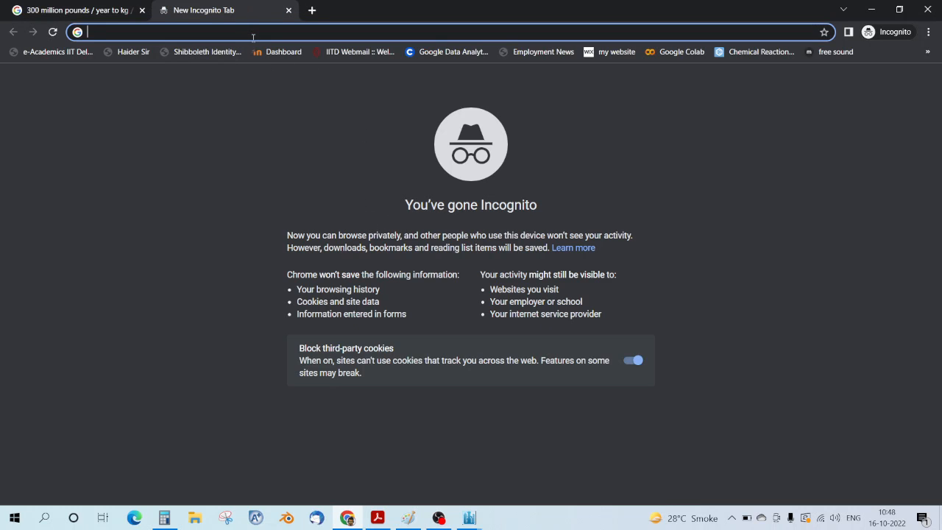
pyautogui.write('ideal ')
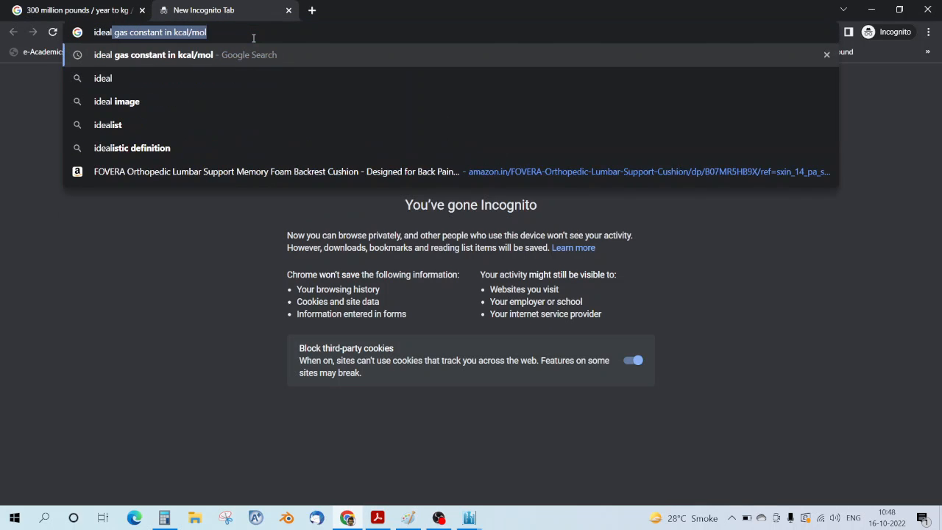
pyautogui.write('gas constant')
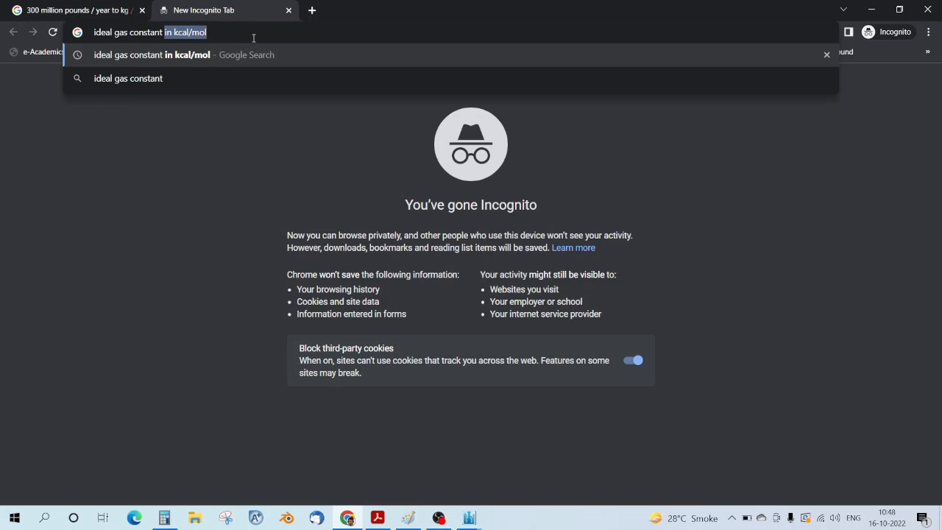
pyautogui.click(235, 59)
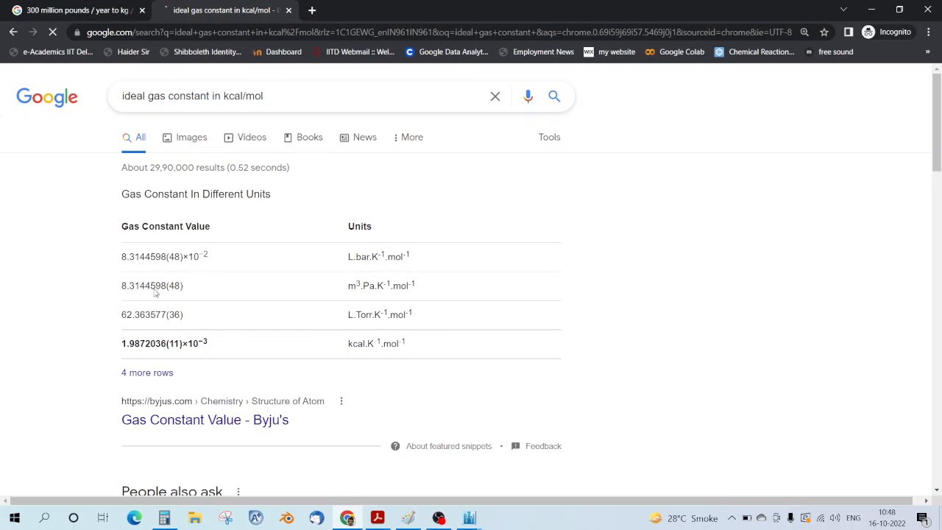
pyautogui.moveTo(117, 348); pyautogui.dragTo(163, 345)
pyautogui.click(216, 349)
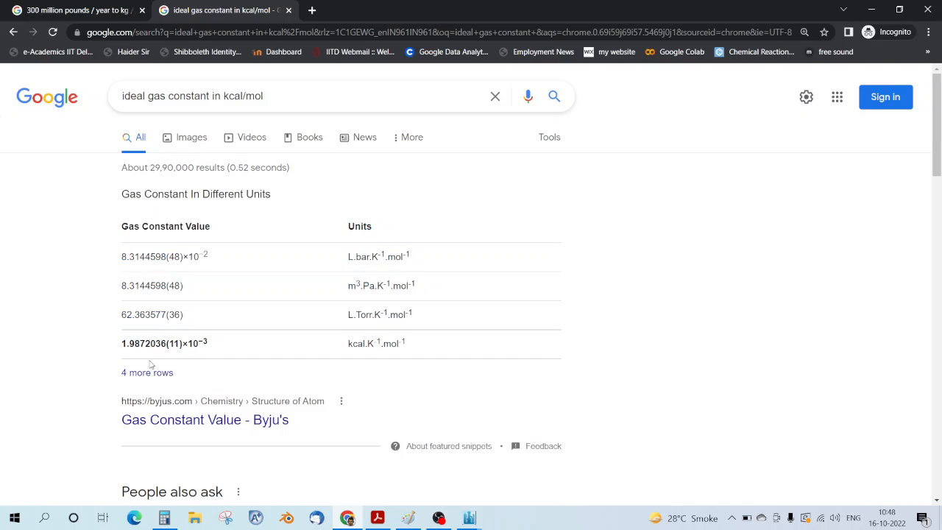
pyautogui.click(228, 96)
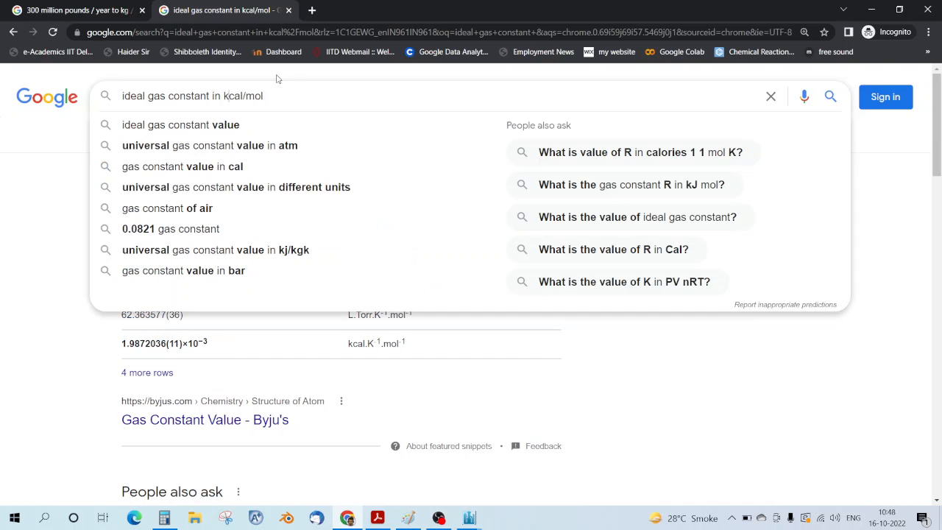
pyautogui.press('BackSpace')
pyautogui.press('Return')
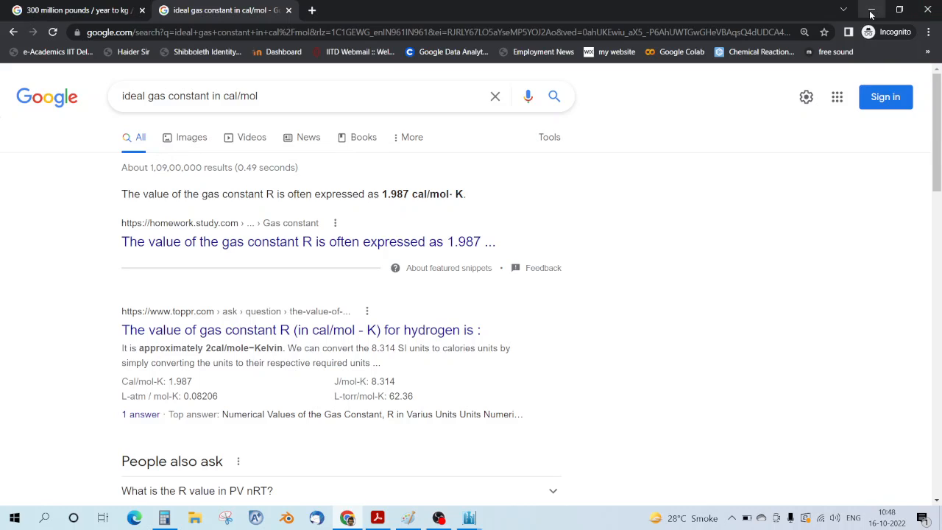
pyautogui.click(408, 518)
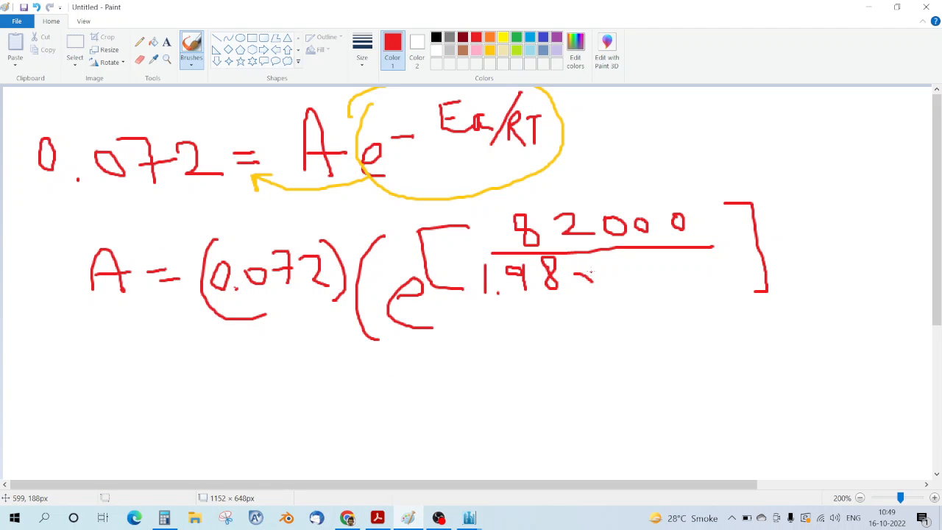
# Step: Add a multiplication sign after 1.98, confirming the 1000K reference temperature in the PDF
pyautogui.moveTo(590, 274); pyautogui.dragTo(593, 270)
pyautogui.moveTo(593, 270); pyautogui.dragTo(575, 290)
pyautogui.click(377, 518)
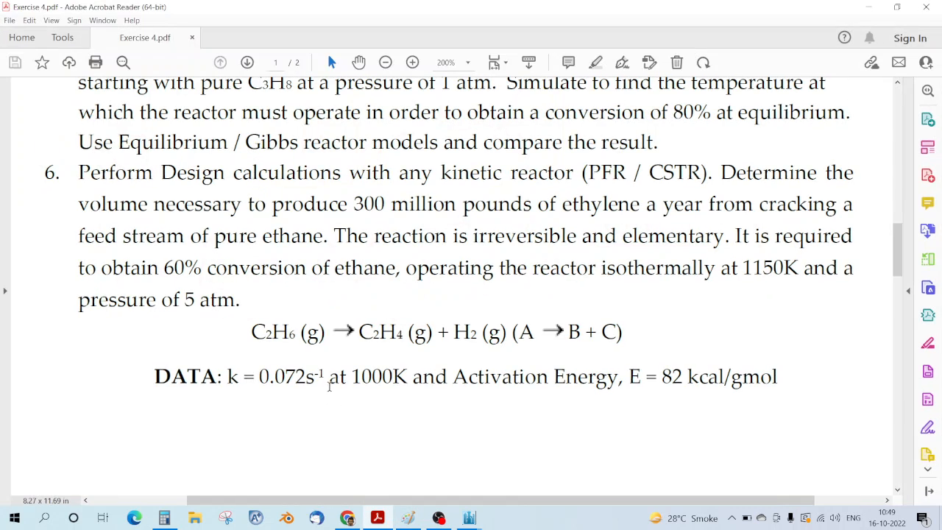
pyautogui.moveTo(350, 376); pyautogui.dragTo(409, 377)
pyautogui.click(402, 416)
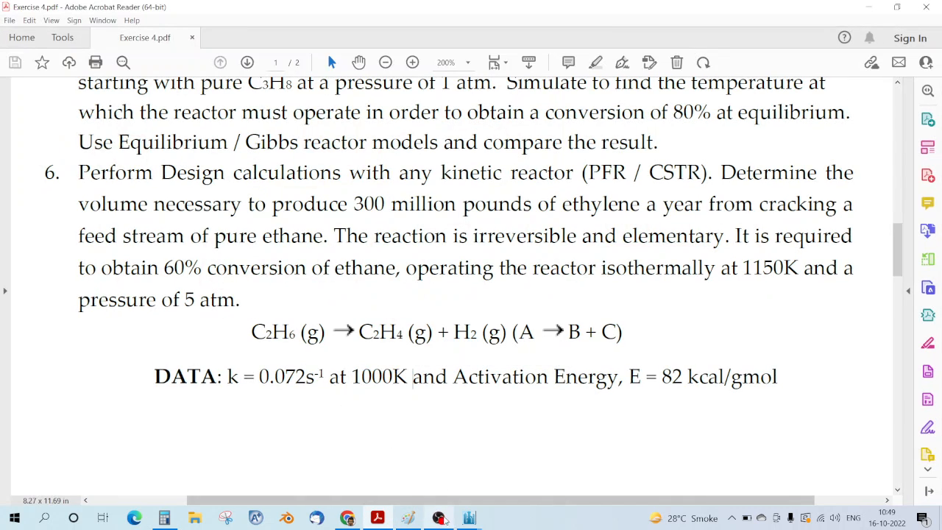
pyautogui.click(439, 517)
pyautogui.click(440, 518)
pyautogui.click(409, 518)
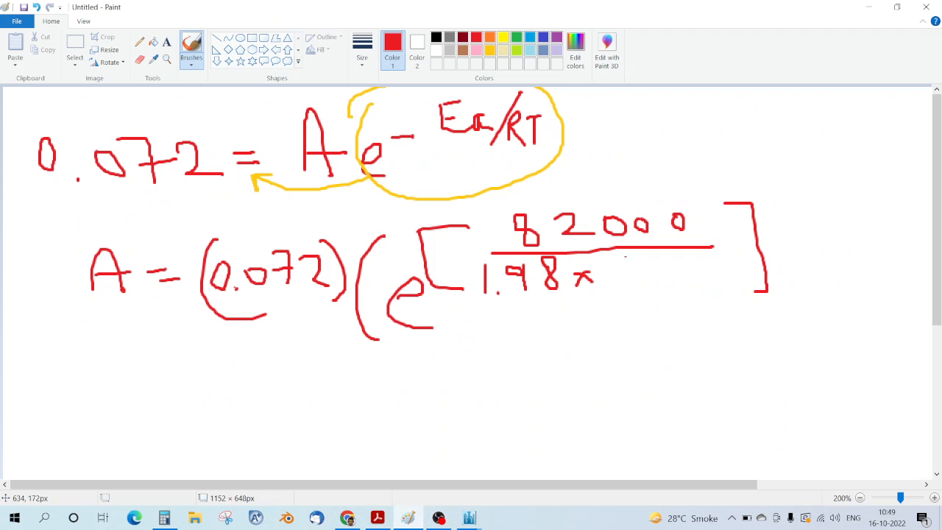
# Step: Write 1000 in the denominator, cancel zeros against 82000, and close the outer bracket
pyautogui.moveTo(609, 262)
pyautogui.mouseDown()
pyautogui.moveTo(609, 291)
pyautogui.moveTo(630, 271)
pyautogui.moveTo(651, 288)
pyautogui.moveTo(648, 270)
pyautogui.moveTo(688, 278)
pyautogui.moveTo(677, 271)
pyautogui.mouseUp()
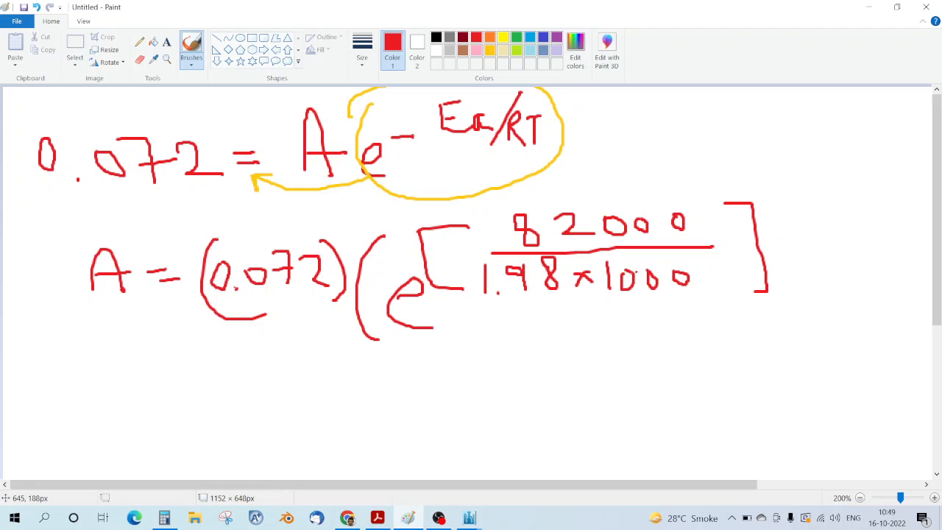
pyautogui.moveTo(603, 280); pyautogui.dragTo(689, 280)
pyautogui.moveTo(604, 227); pyautogui.dragTo(692, 226)
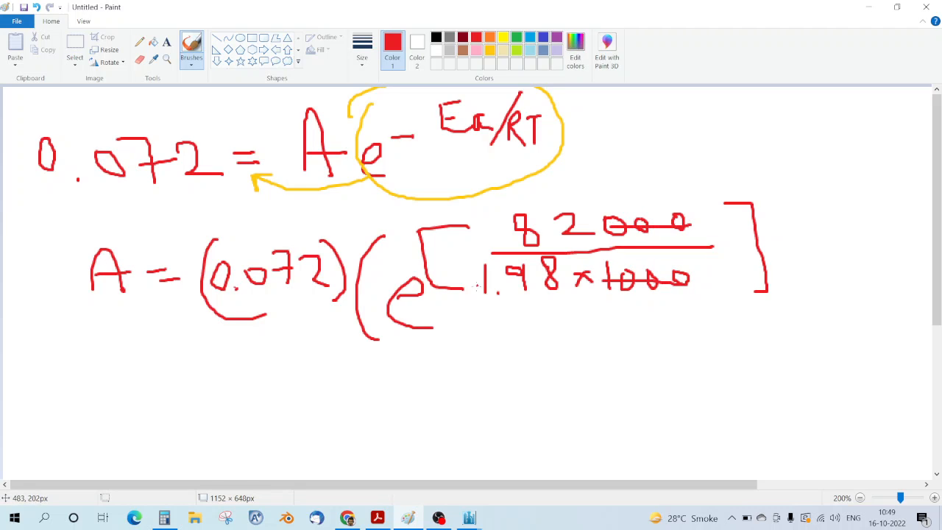
pyautogui.moveTo(791, 203)
pyautogui.mouseDown()
pyautogui.moveTo(793, 340)
pyautogui.moveTo(777, 344)
pyautogui.mouseUp()
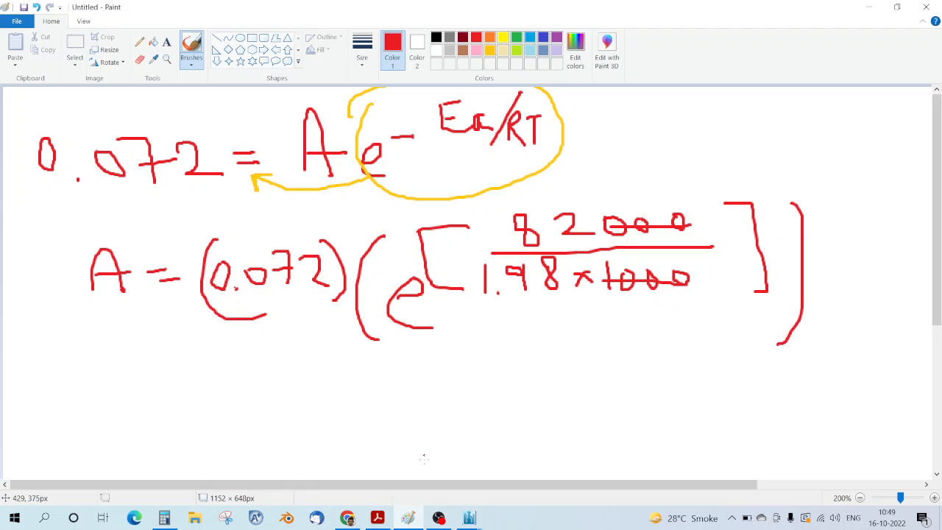
pyautogui.click(164, 518)
# Step: Compute 82 ÷ 1.98 = 41.4141 in the Calculator
pyautogui.click(804, 318)
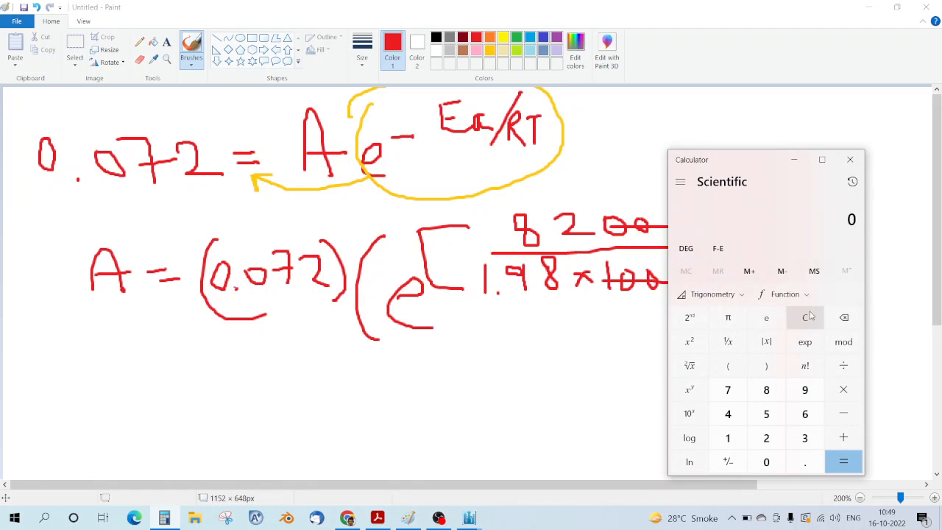
pyautogui.click(766, 389)
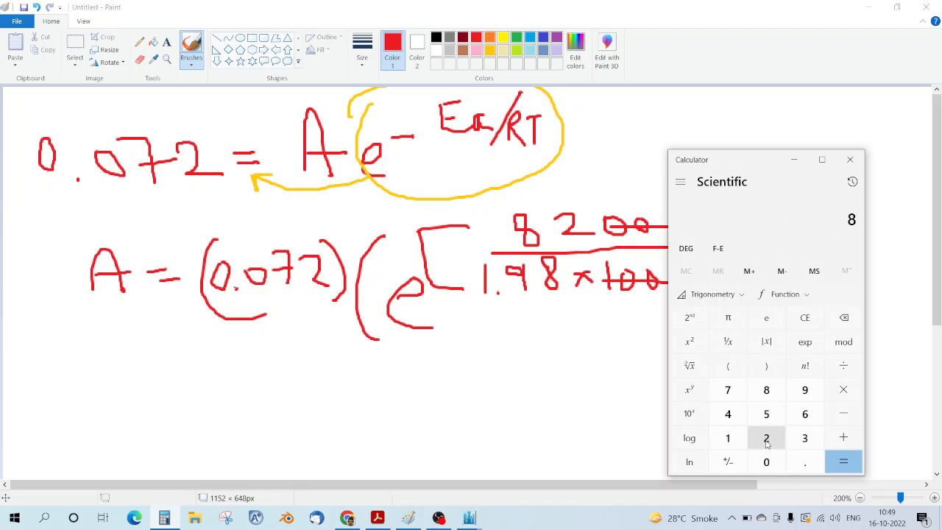
pyautogui.click(766, 438)
pyautogui.click(844, 365)
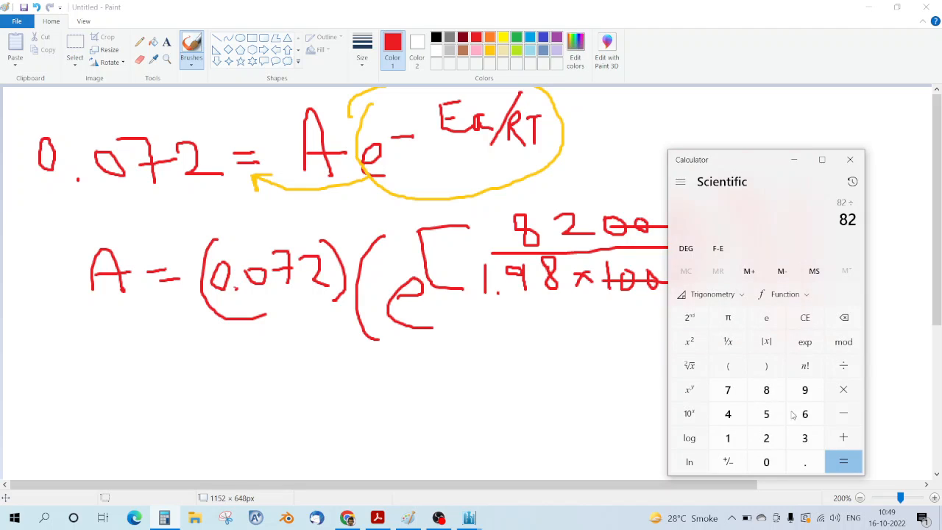
pyautogui.click(728, 438)
pyautogui.click(805, 462)
pyautogui.click(809, 386)
pyautogui.click(766, 390)
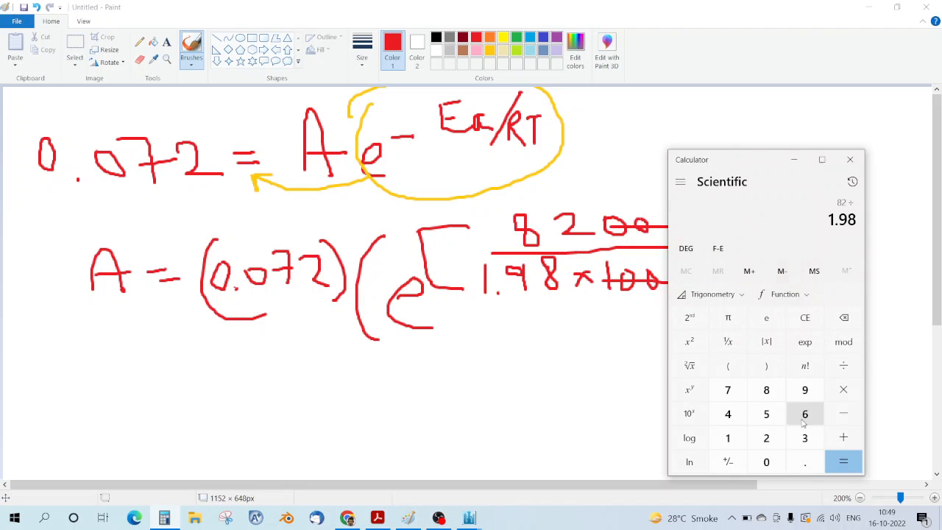
pyautogui.click(844, 461)
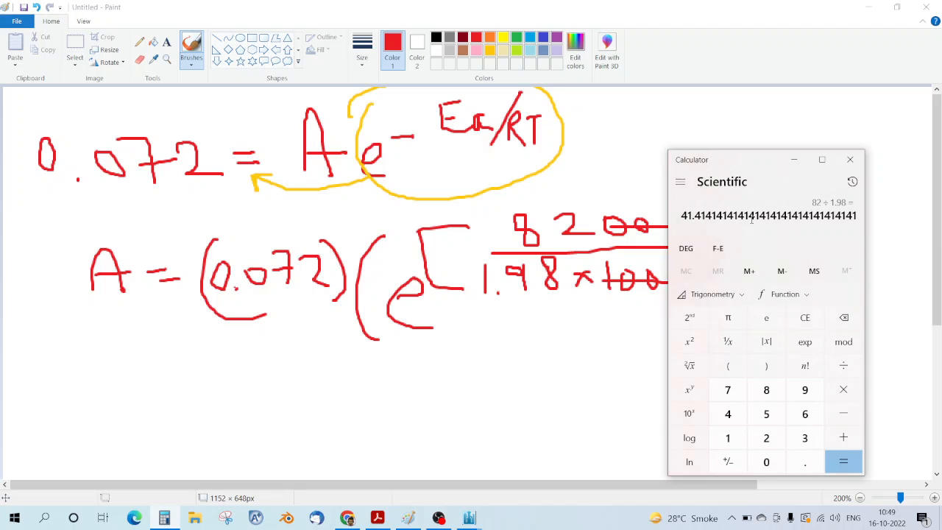
# Step: Evaluate e raised to the power 41.4141
pyautogui.click(804, 317)
pyautogui.click(763, 324)
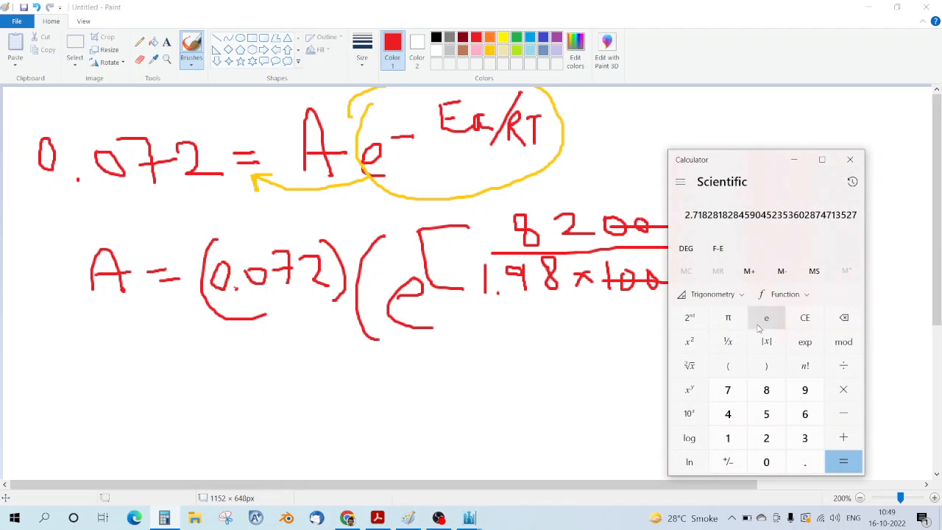
pyautogui.click(689, 390)
pyautogui.click(728, 414)
pyautogui.click(728, 438)
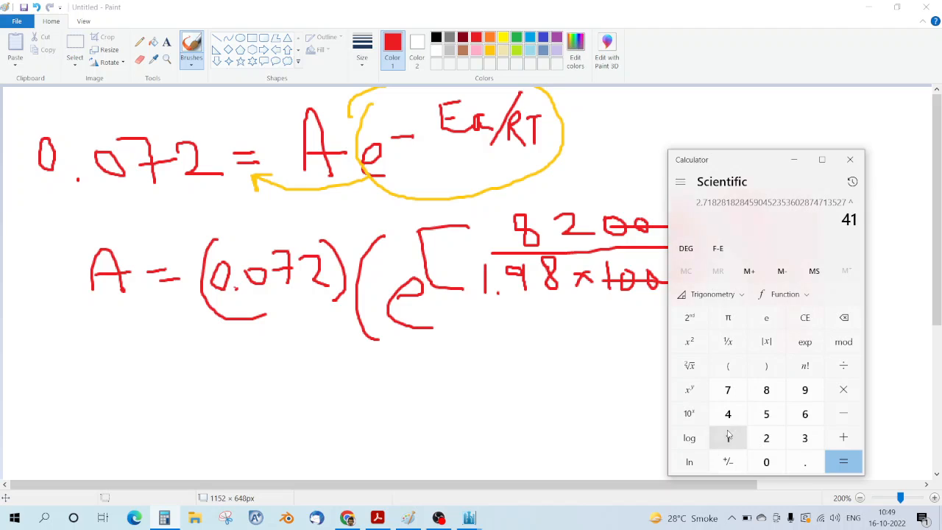
pyautogui.click(804, 462)
pyautogui.click(727, 414)
pyautogui.click(728, 438)
pyautogui.click(728, 413)
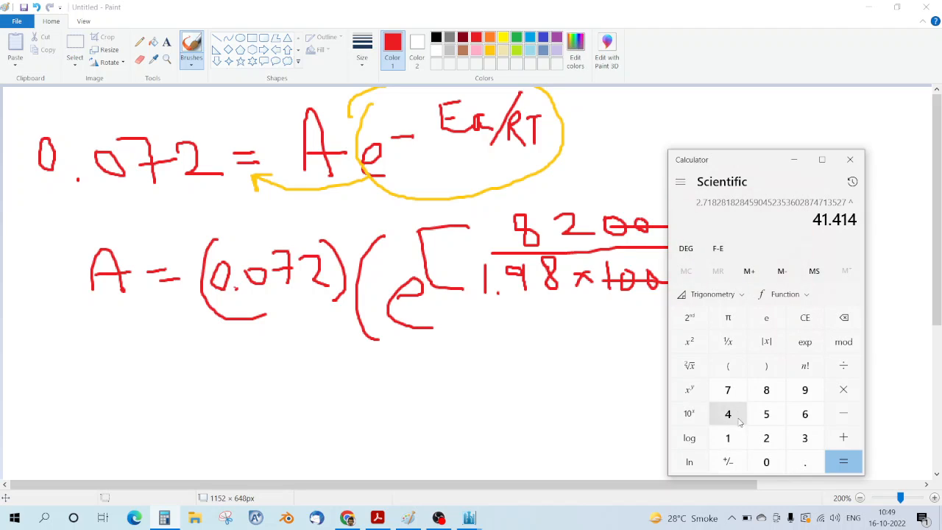
pyautogui.click(728, 438)
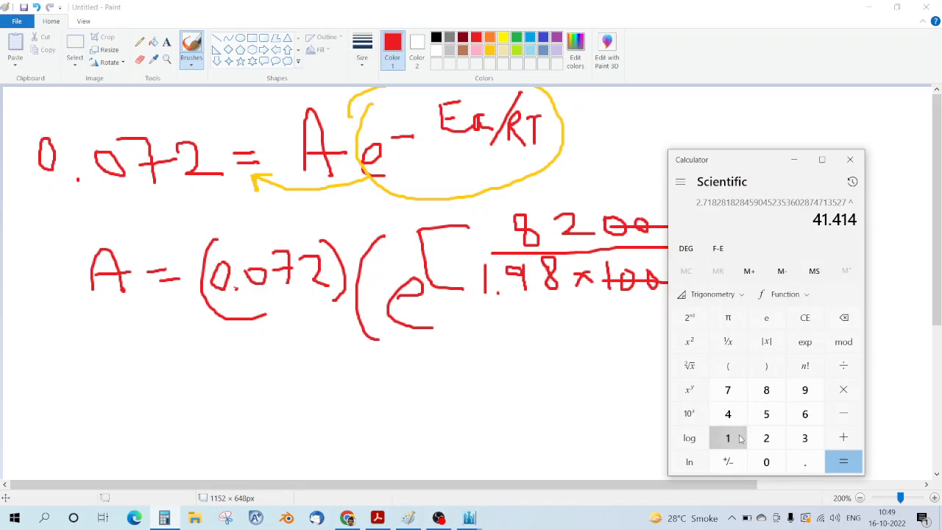
pyautogui.click(844, 463)
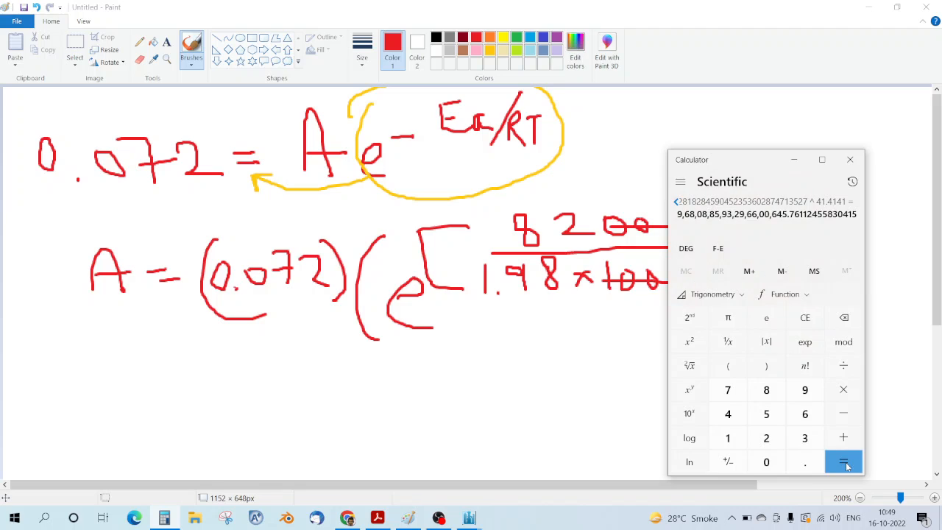
# Step: Multiply by 0.072 to get A = 69702378717355246.49 and select the result
pyautogui.click(844, 391)
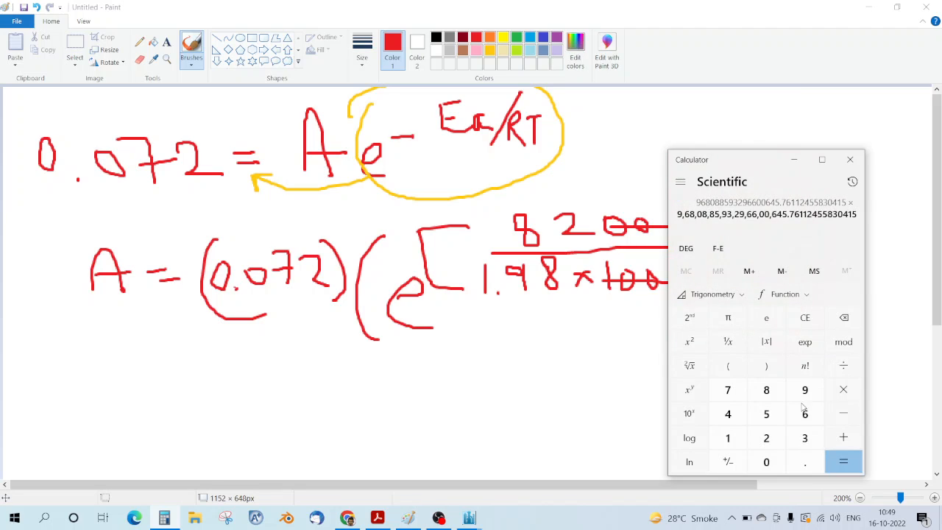
pyautogui.click(768, 461)
pyautogui.click(770, 461)
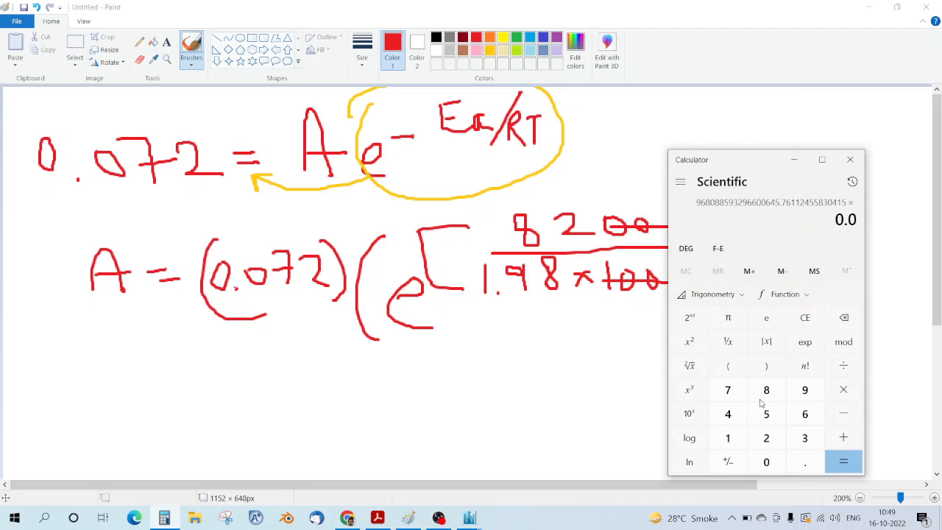
pyautogui.click(728, 390)
pyautogui.click(767, 439)
pyautogui.click(843, 461)
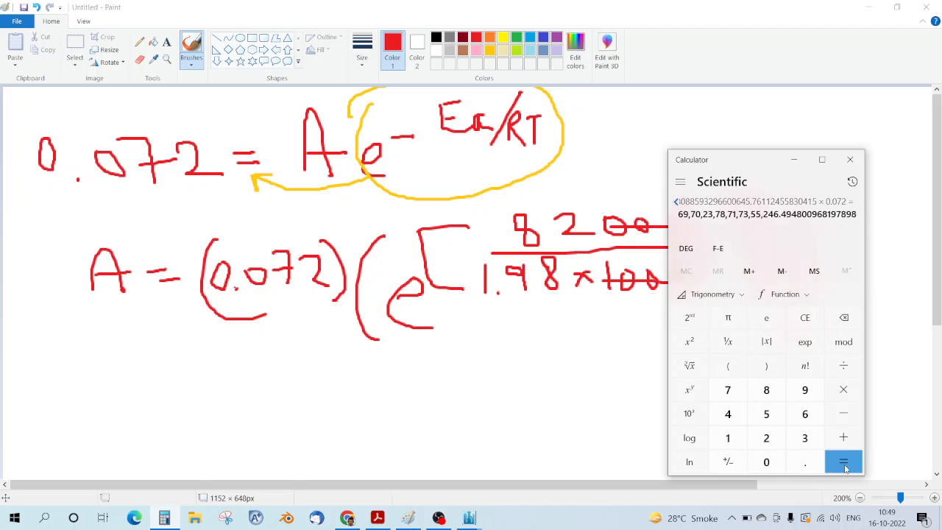
pyautogui.moveTo(678, 214); pyautogui.dragTo(803, 218)
pyautogui.hotkey('ctrl', 'c')
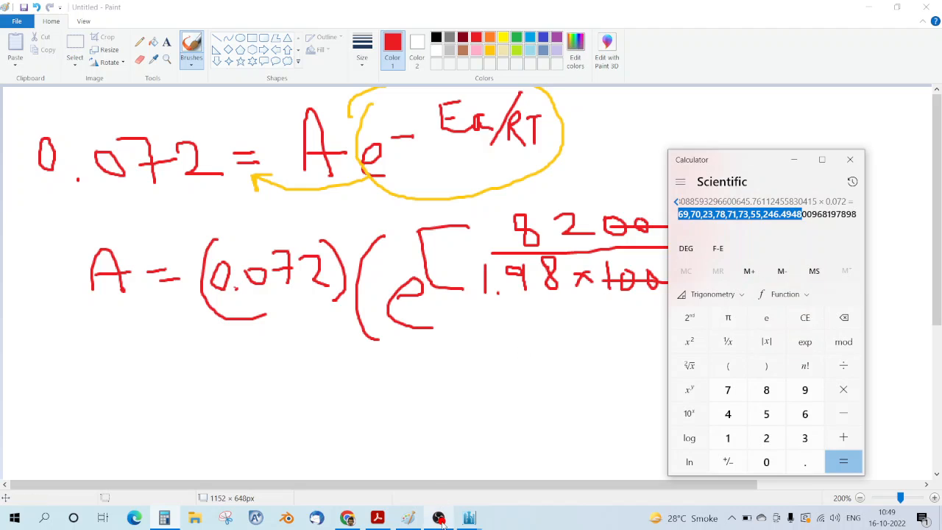
# Step: Paste the computed A value into the forward reaction's Arrhenius pre-exponential factor
pyautogui.click(469, 519)
pyautogui.click(536, 469)
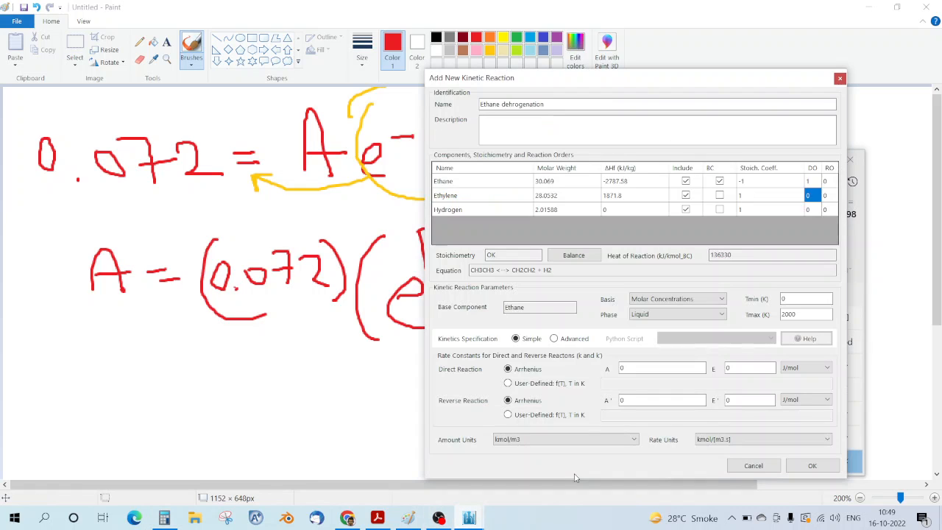
pyautogui.doubleClick(621, 368)
pyautogui.hotkey('ctrl', 'v')
# Step: Set the activation energy to 82000 cal/mol
pyautogui.click(736, 368)
pyautogui.click(806, 367)
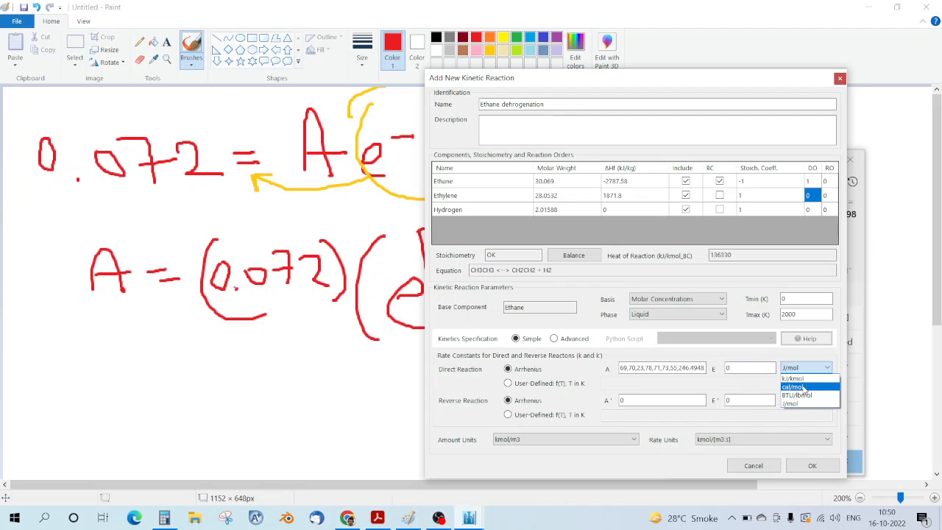
pyautogui.click(805, 388)
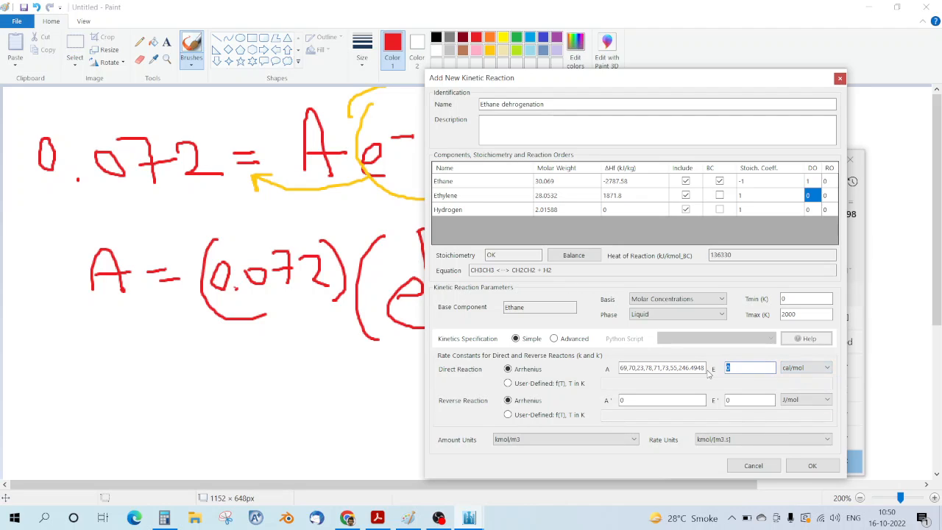
pyautogui.write('82000')
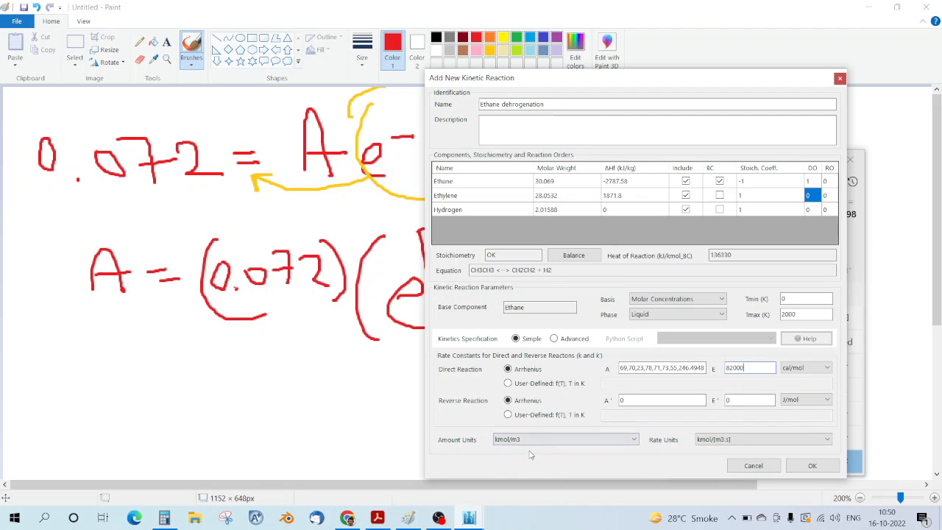
# Step: Close the kinetic reaction form and bring DWSIM's Settings back to the Reactions list
pyautogui.click(812, 466)
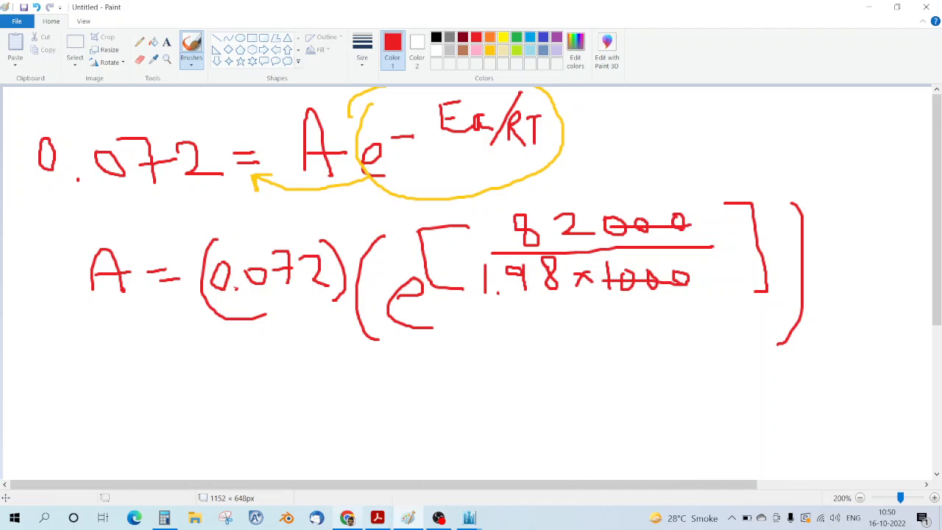
pyautogui.click(469, 518)
pyautogui.click(519, 482)
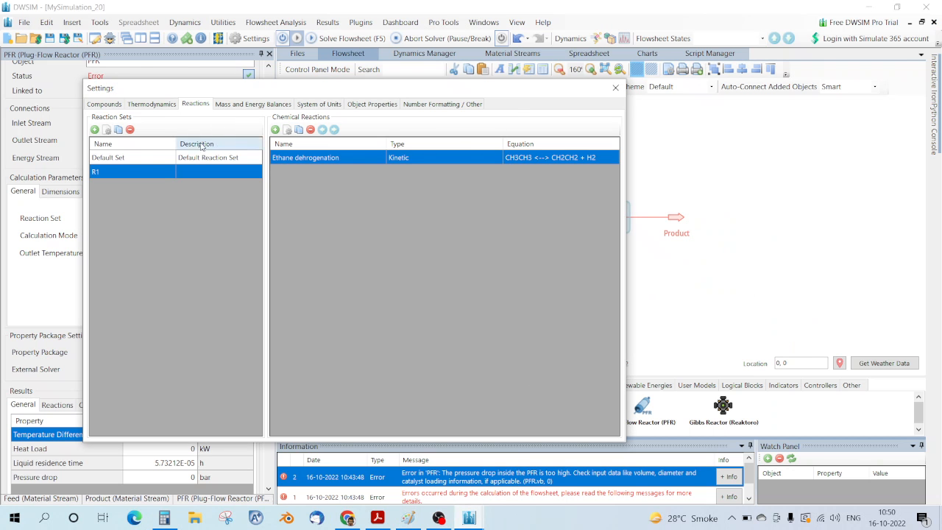
# Step: Add the Ethane dehrogenation reaction to reaction set R1 and close the settings
pyautogui.doubleClick(133, 173)
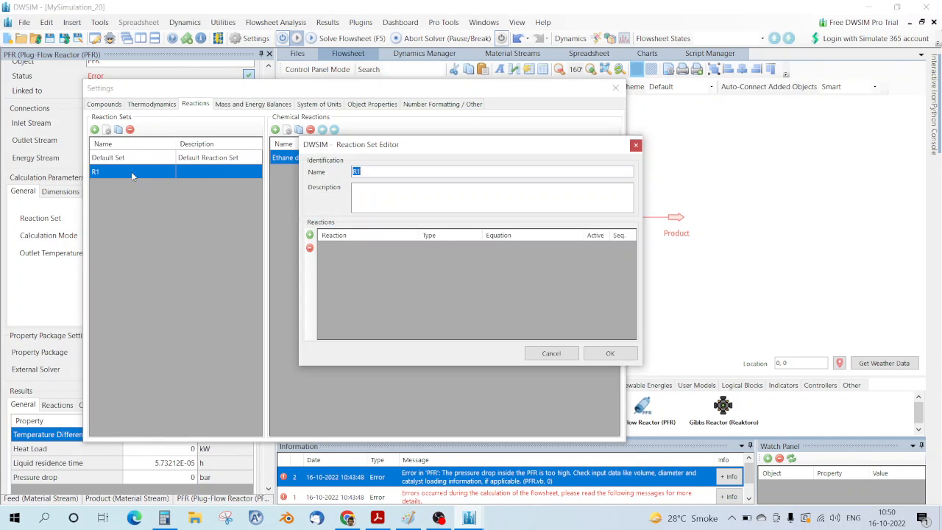
pyautogui.click(310, 235)
pyautogui.click(380, 237)
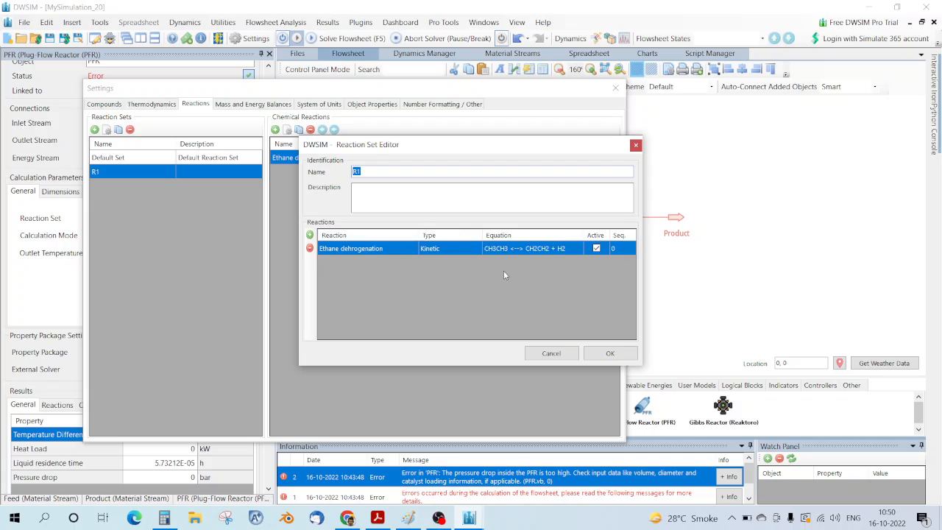
pyautogui.click(608, 353)
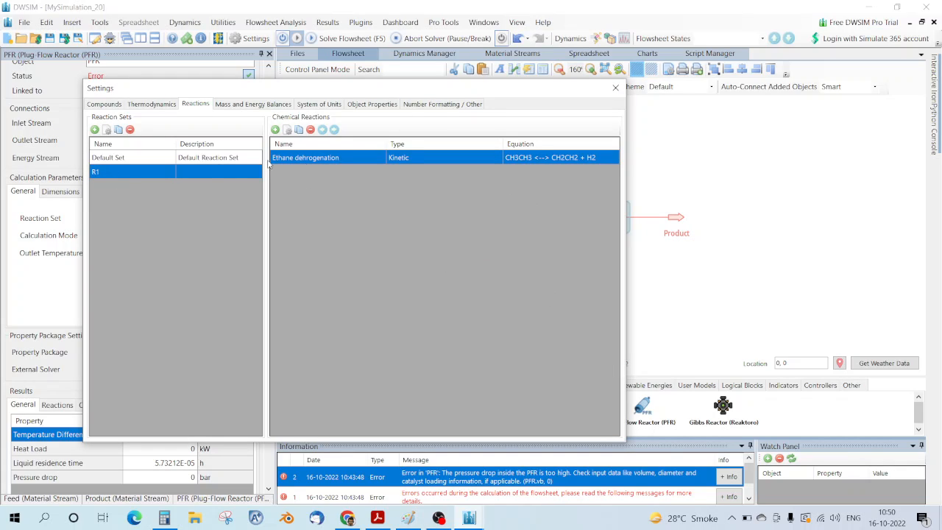
pyautogui.click(615, 88)
# Step: Re-solve the flowsheet and check whether R1 appears among the PFR's reaction sets
pyautogui.click(169, 218)
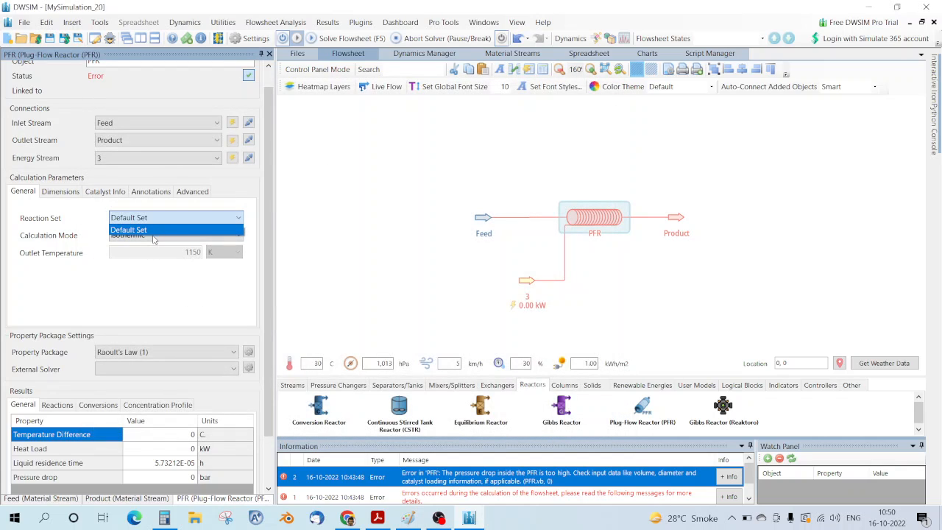
pyautogui.click(170, 231)
pyautogui.click(346, 39)
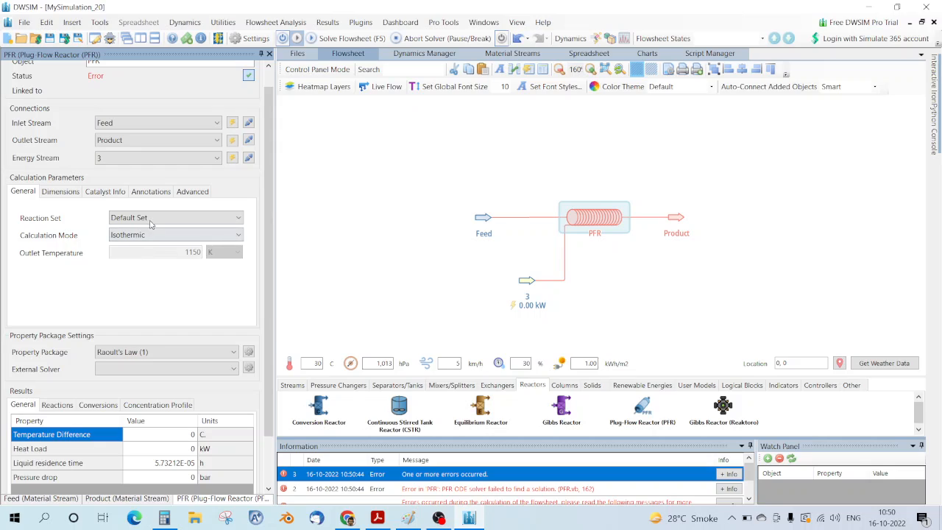
pyautogui.click(150, 221)
pyautogui.click(213, 230)
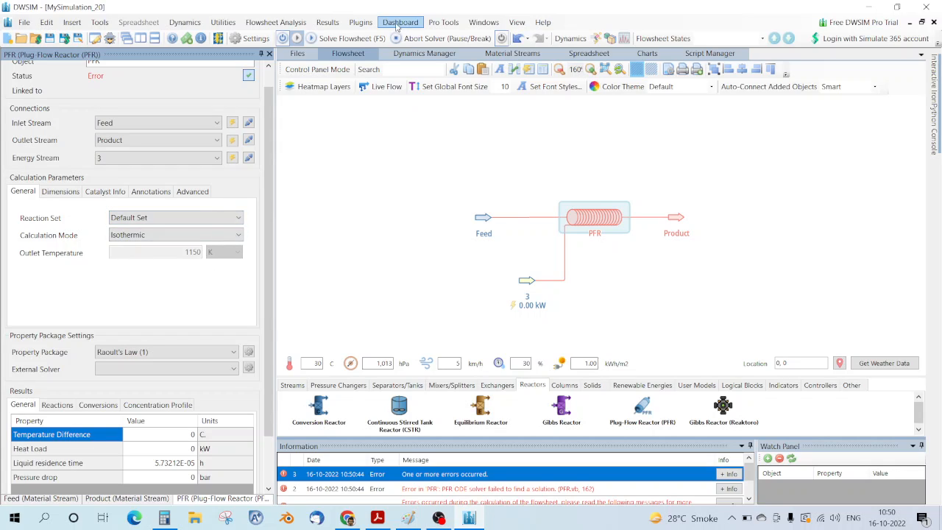
pyautogui.click(193, 219)
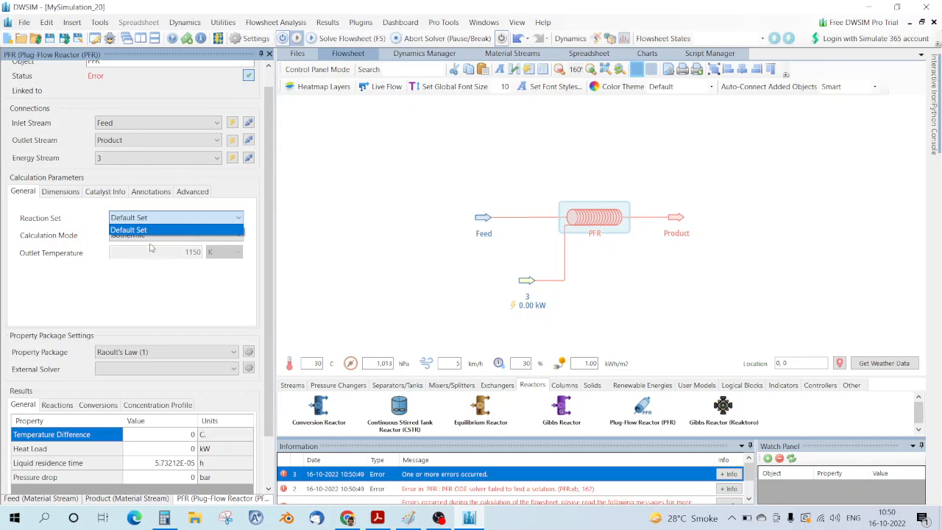
pyautogui.click(167, 290)
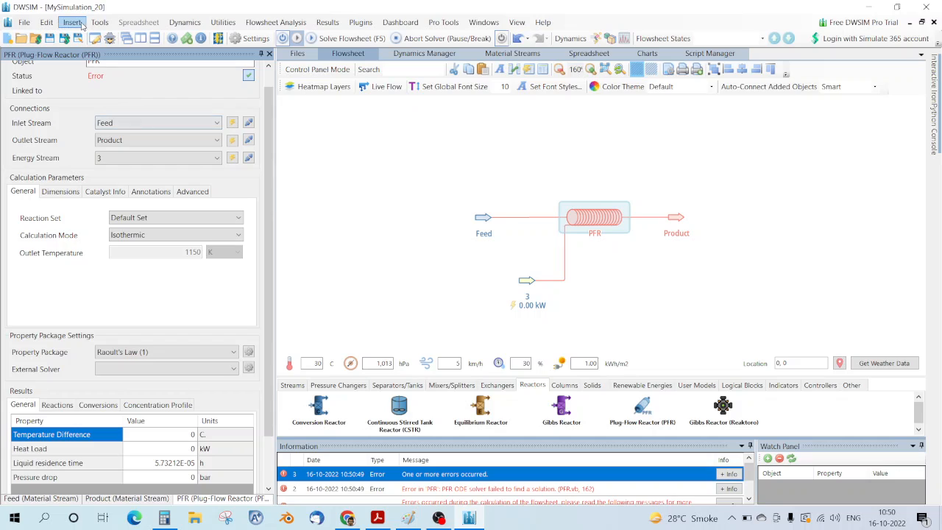
# Step: Reopen Simulation Settings to verify R1's reactions, confirm and close
pyautogui.click(46, 22)
pyautogui.click(97, 154)
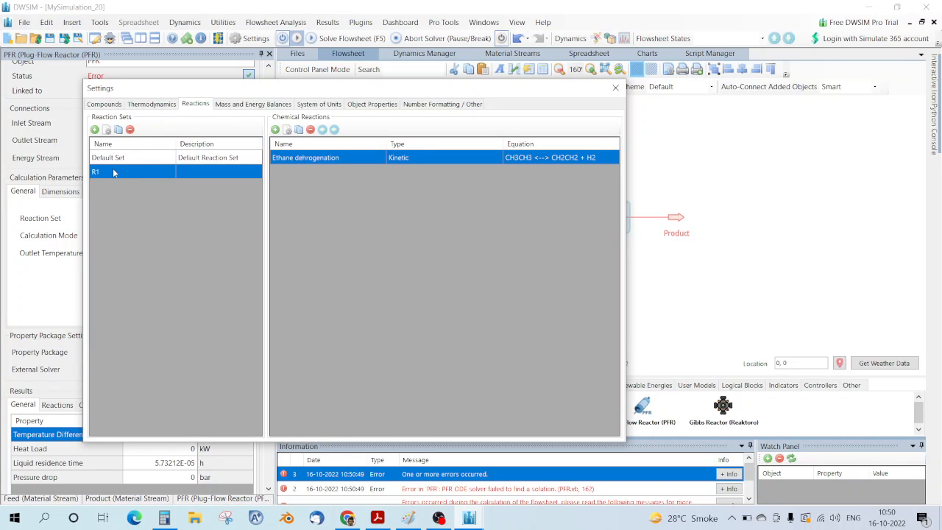
pyautogui.doubleClick(162, 174)
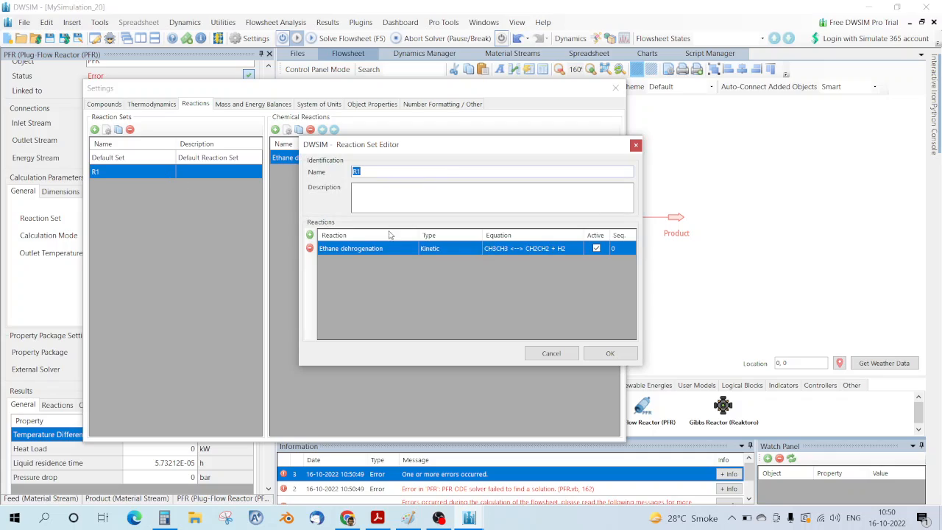
pyautogui.click(432, 306)
pyautogui.click(611, 354)
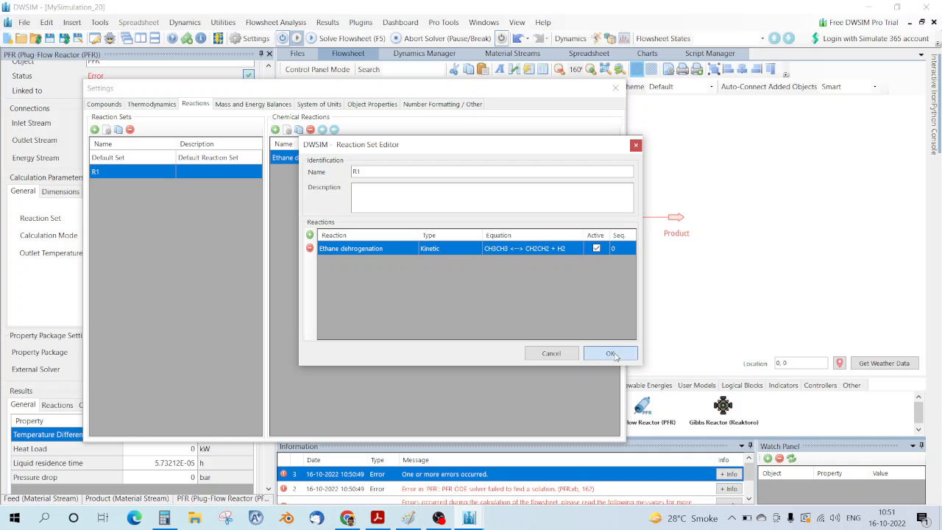
pyautogui.click(615, 86)
# Step: Check the PFR's reaction set choices and the Feed stream, then re-solve from the General tab
pyautogui.click(208, 218)
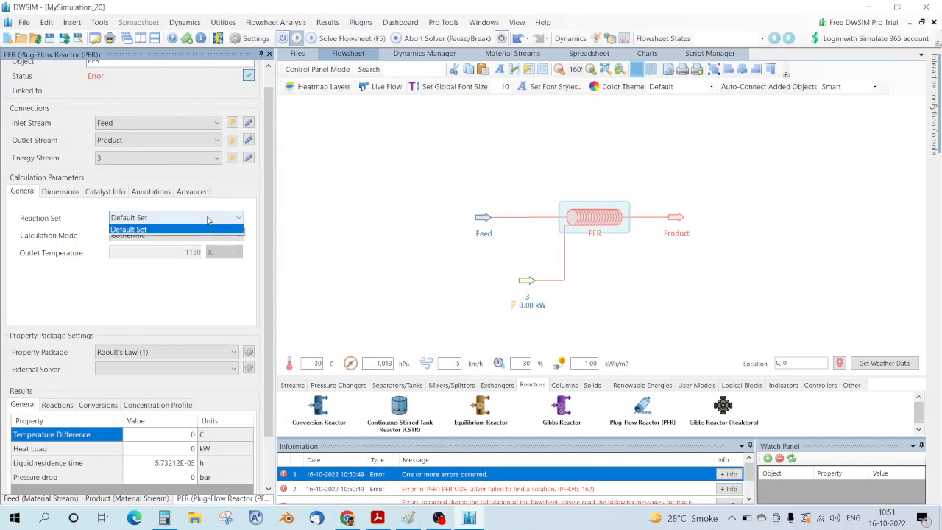
pyautogui.click(208, 275)
pyautogui.click(496, 218)
pyautogui.click(487, 219)
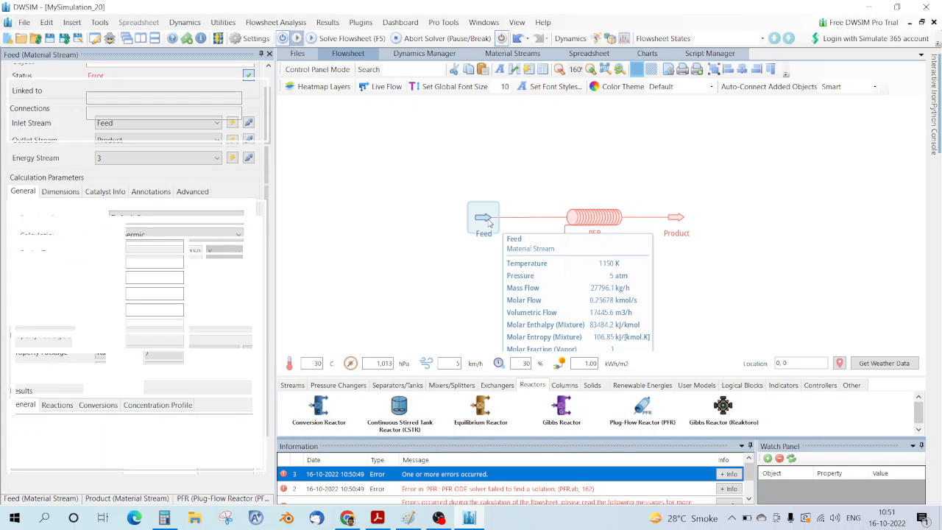
pyautogui.click(594, 217)
pyautogui.click(132, 220)
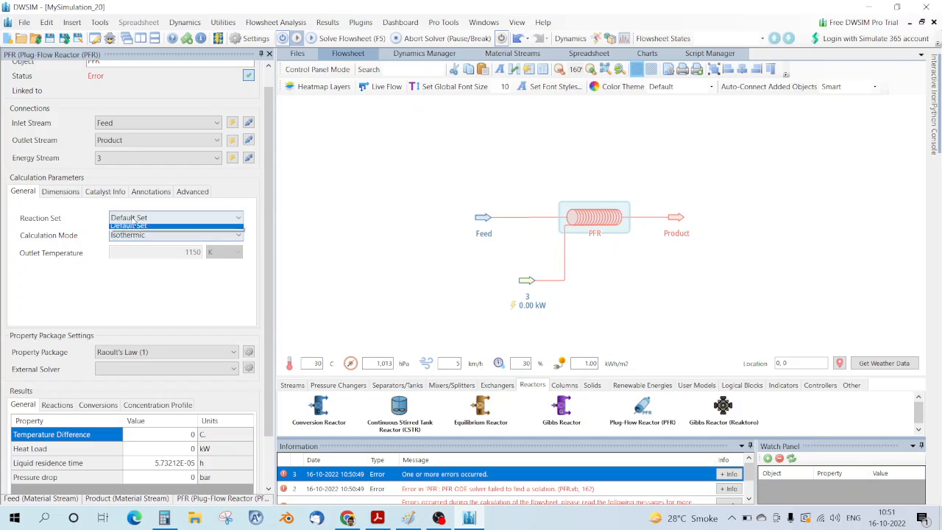
pyautogui.click(162, 306)
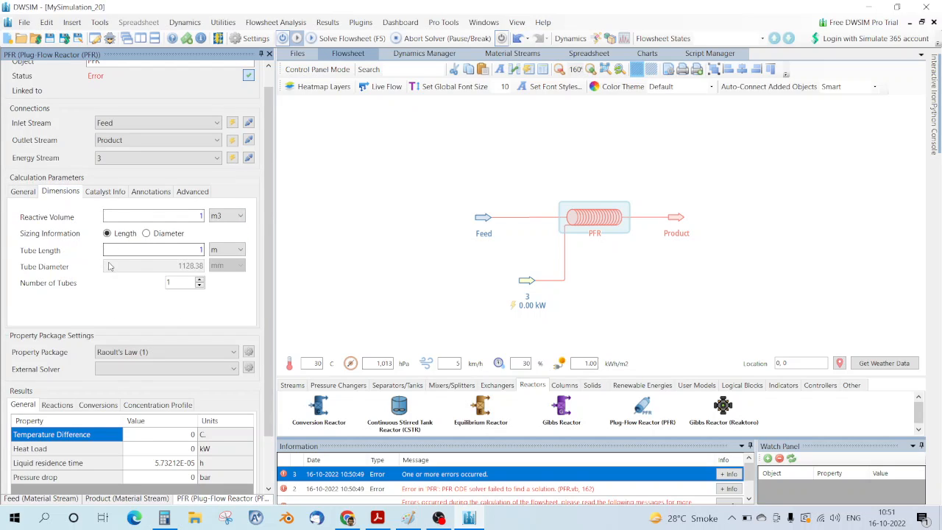
pyautogui.scroll(1, 150, 247)
pyautogui.click(24, 212)
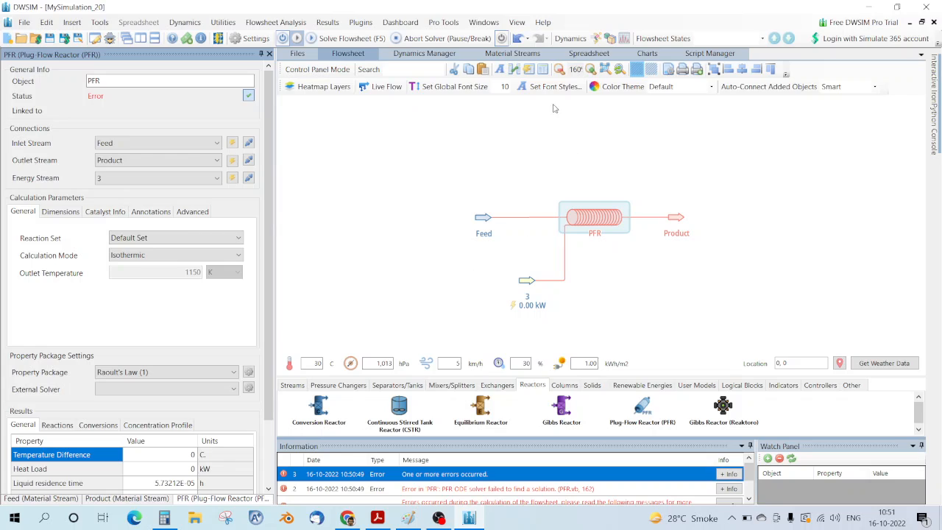
pyautogui.click(341, 39)
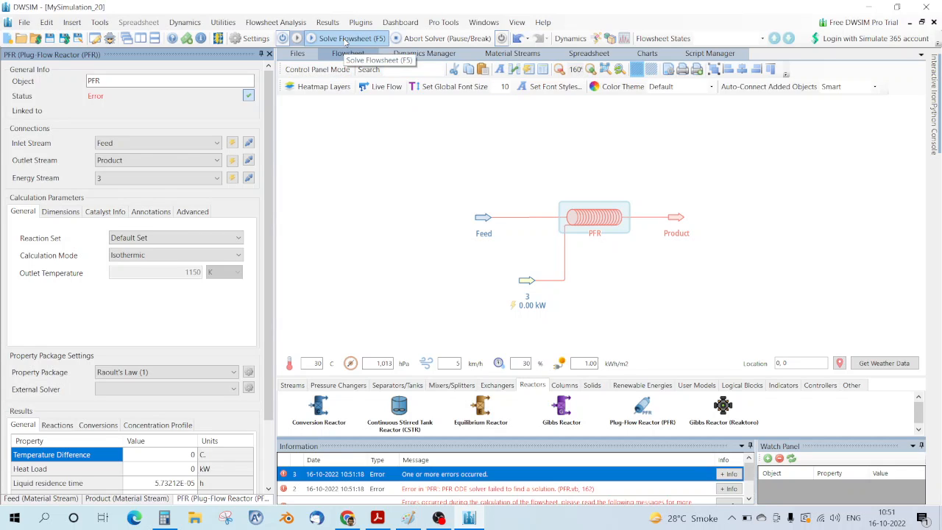
# Step: Inspect the Product stream and the PFR's still-default reaction set, then bring up the PFR's actions
pyautogui.doubleClick(676, 226)
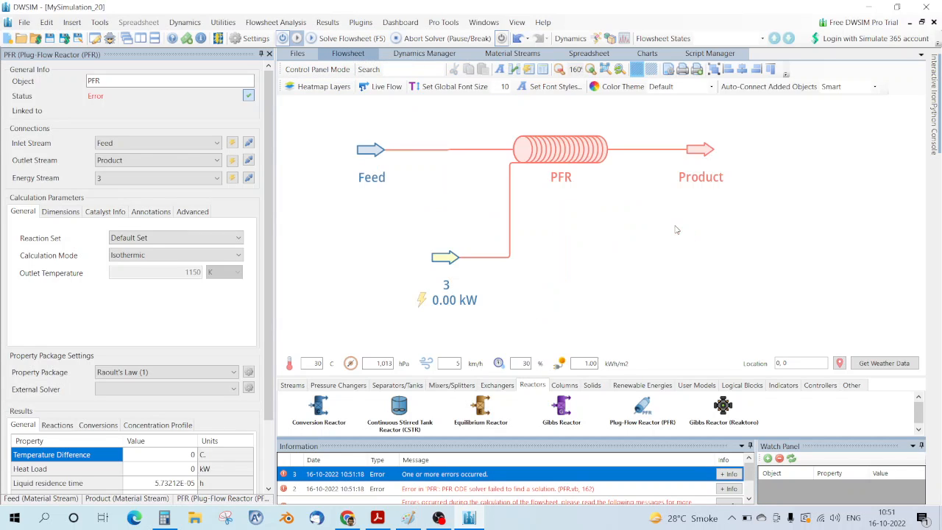
pyautogui.click(705, 146)
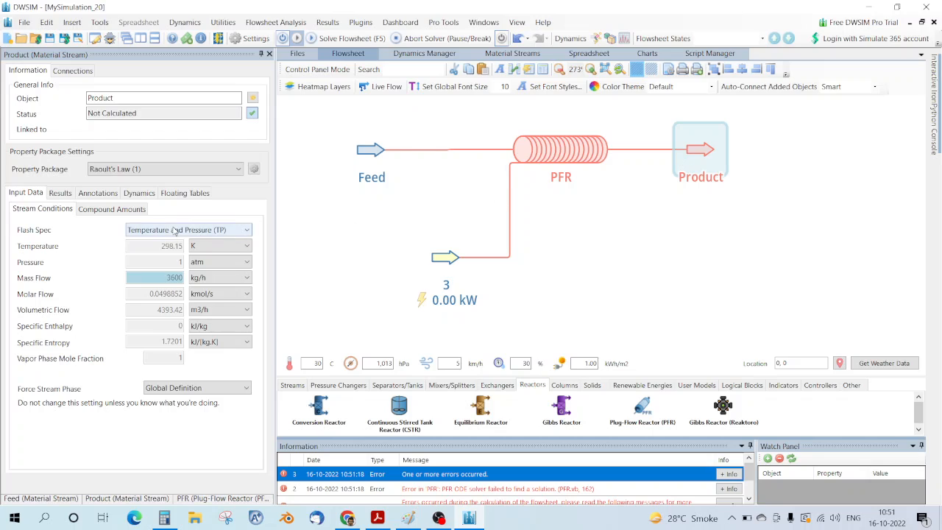
pyautogui.click(539, 151)
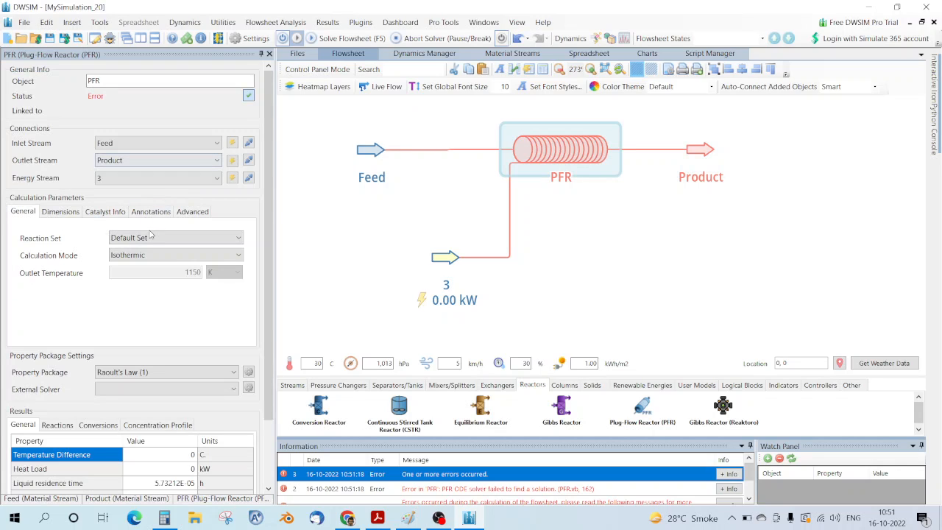
pyautogui.click(152, 237)
pyautogui.click(128, 250)
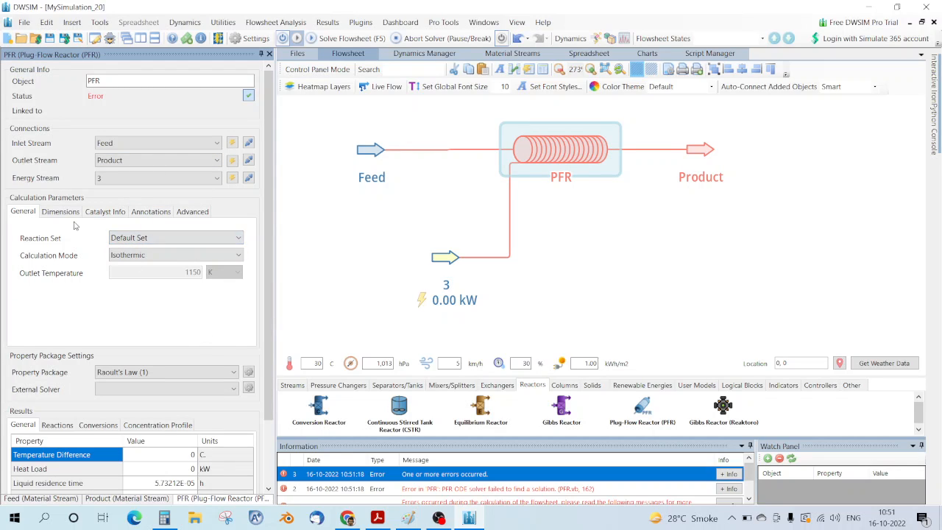
pyautogui.scroll(-2, 231, 227)
pyautogui.scroll(2, 231, 227)
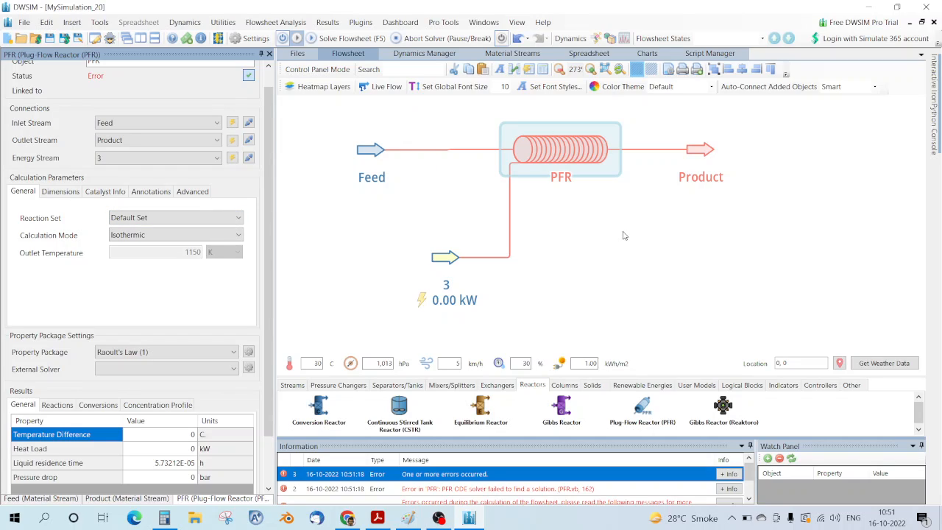
pyautogui.rightClick(577, 162)
# Step: Delete the old reactor and place a new plug-flow reactor between the streams
pyautogui.click(591, 278)
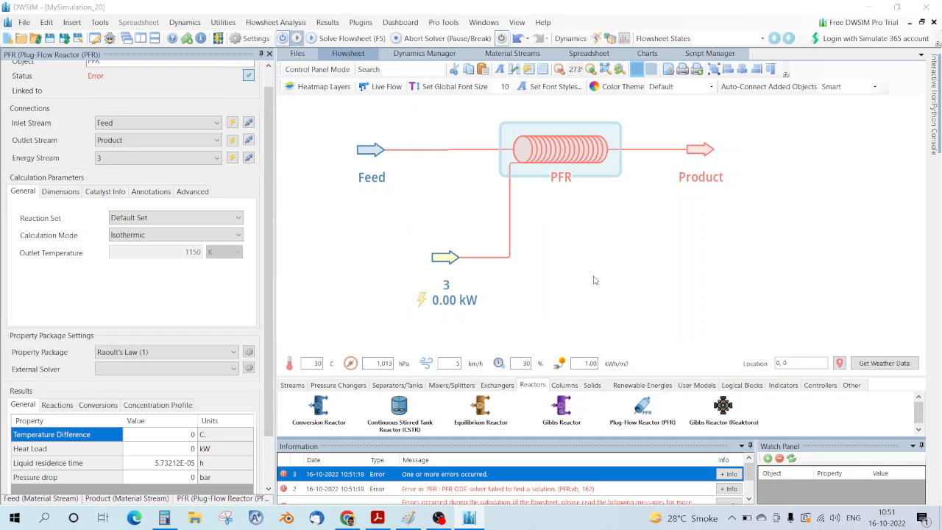
pyautogui.click(452, 307)
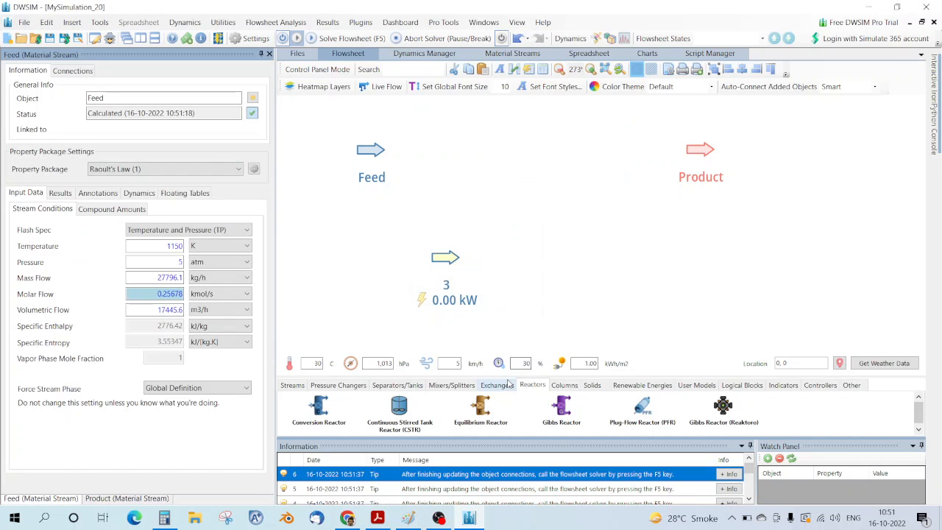
pyautogui.moveTo(631, 414); pyautogui.dragTo(553, 181)
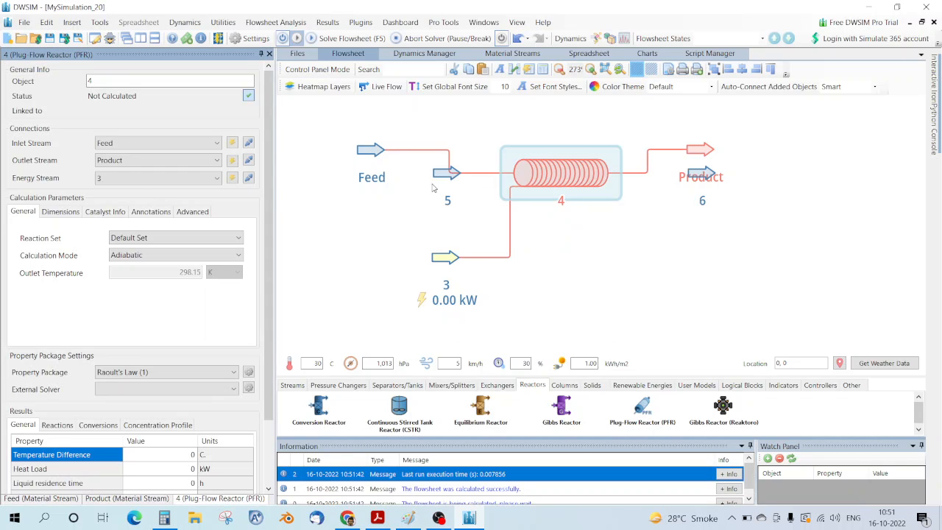
pyautogui.click(440, 176)
pyautogui.moveTo(551, 184); pyautogui.dragTo(540, 172)
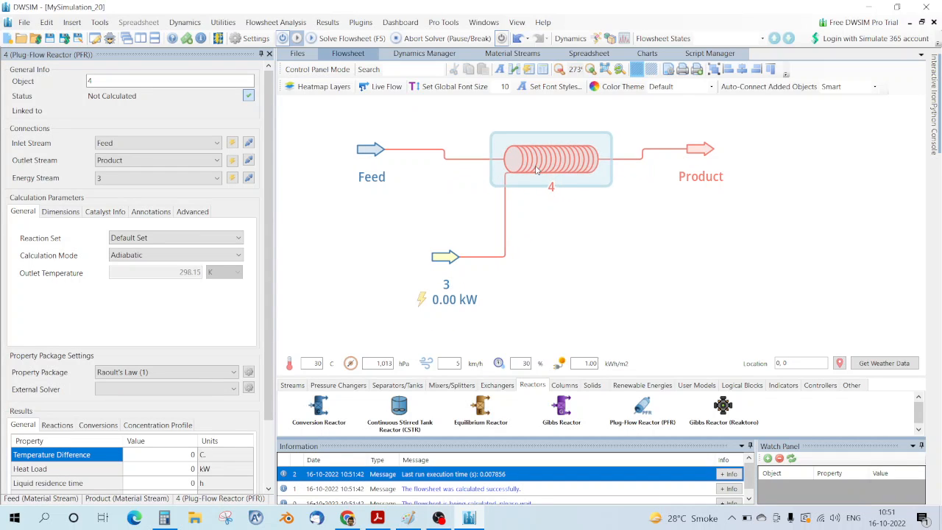
# Step: Rename the reactor to PFR, assign reaction set R1 and isothermic calculation mode
pyautogui.doubleClick(115, 84)
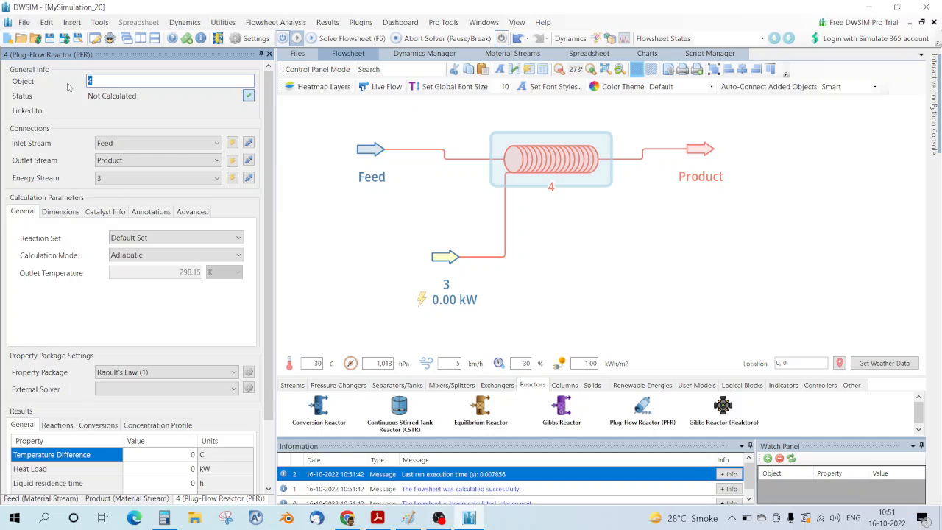
pyautogui.write('PFR')
pyautogui.press('Return')
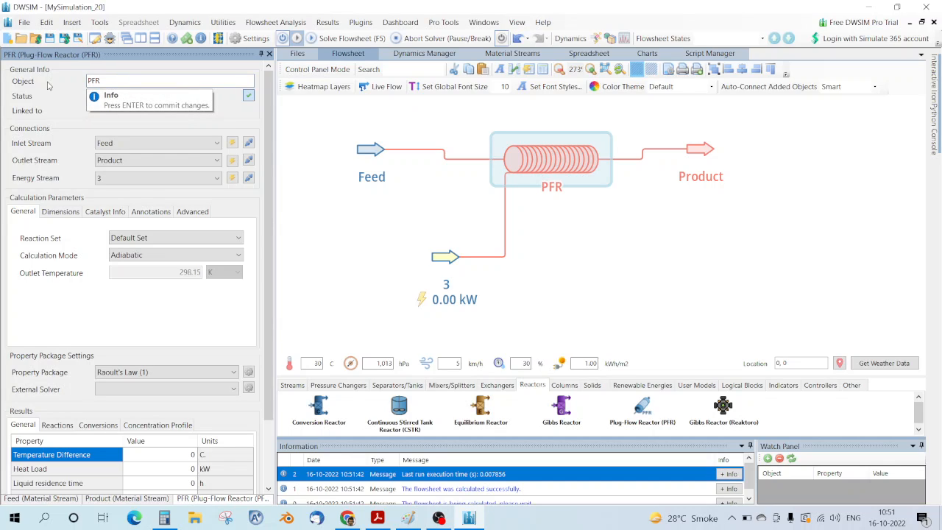
pyautogui.click(137, 237)
pyautogui.click(136, 260)
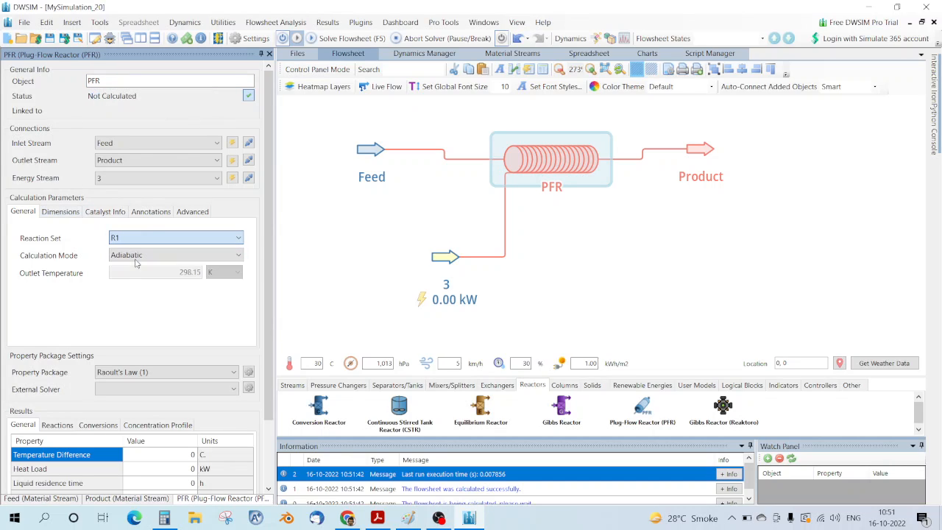
pyautogui.click(186, 258)
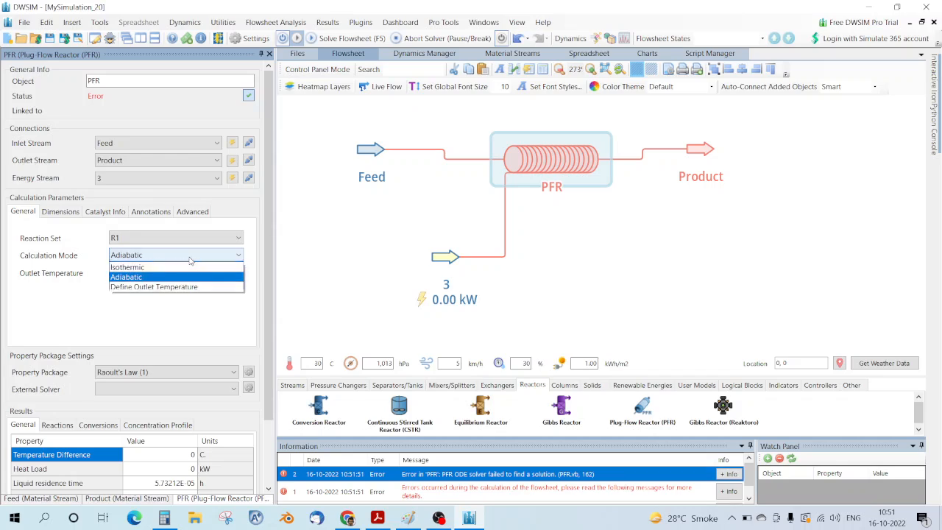
pyautogui.click(162, 275)
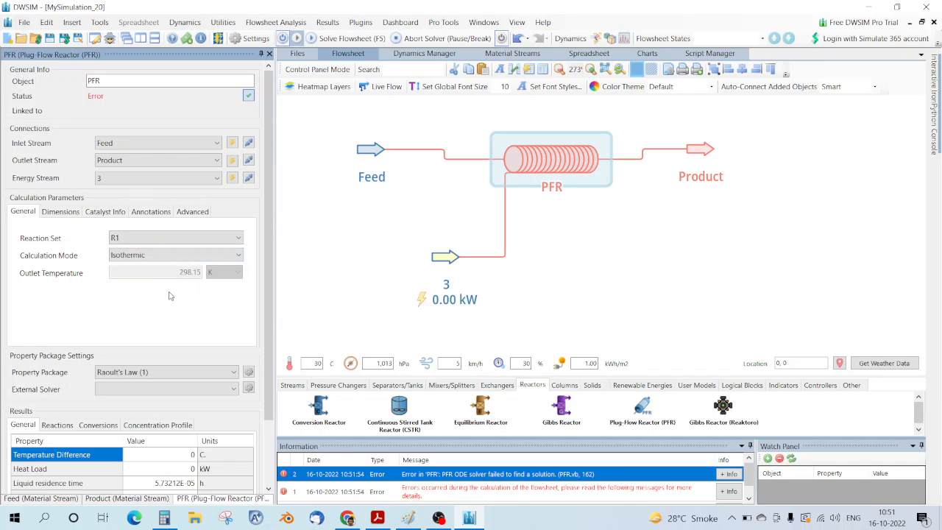
pyautogui.click(58, 212)
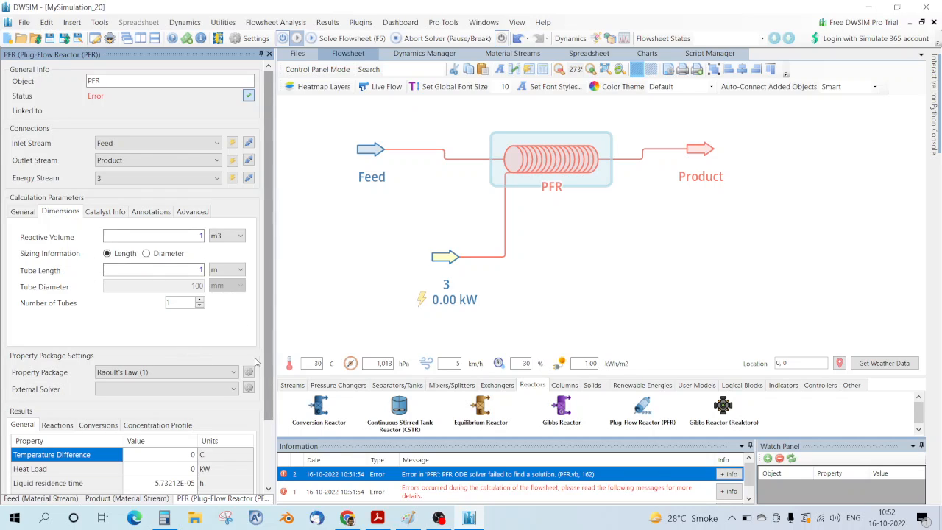
# Step: Check the conversion results, re-solve, and enlarge the message log to read the errors
pyautogui.scroll(-2, 250, 361)
pyautogui.click(114, 347)
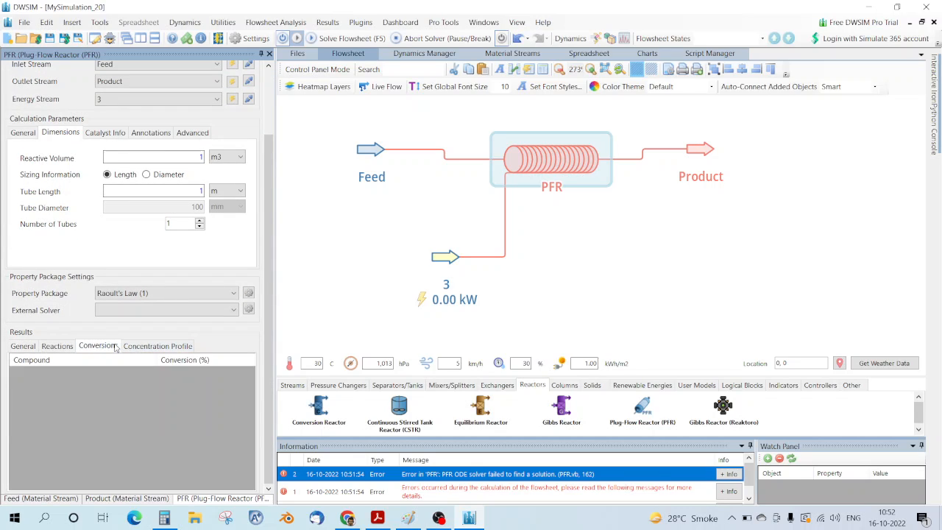
pyautogui.click(23, 346)
pyautogui.scroll(2, 173, 337)
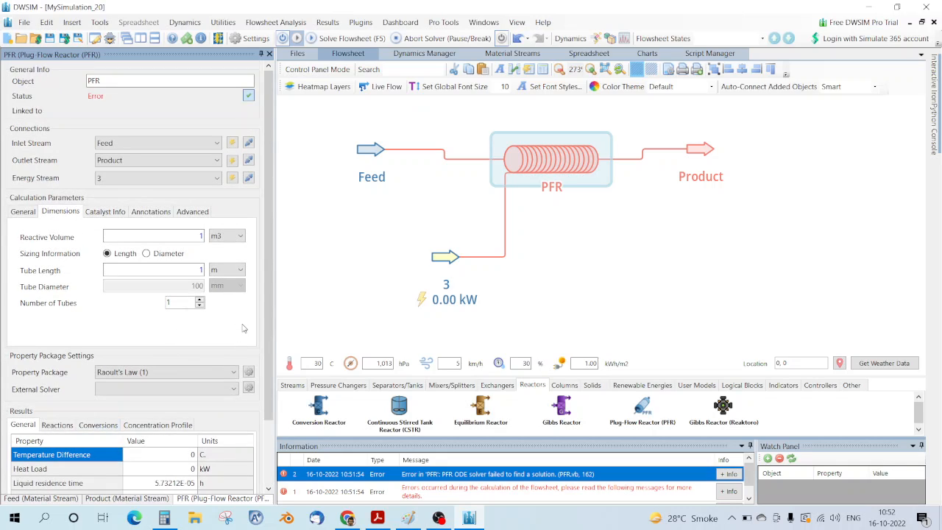
pyautogui.click(229, 236)
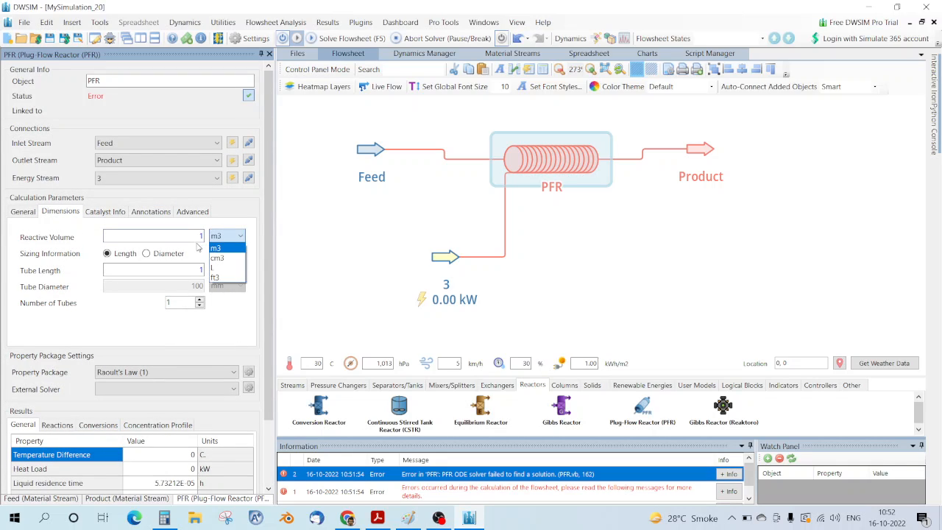
pyautogui.click(195, 239)
pyautogui.doubleClick(200, 235)
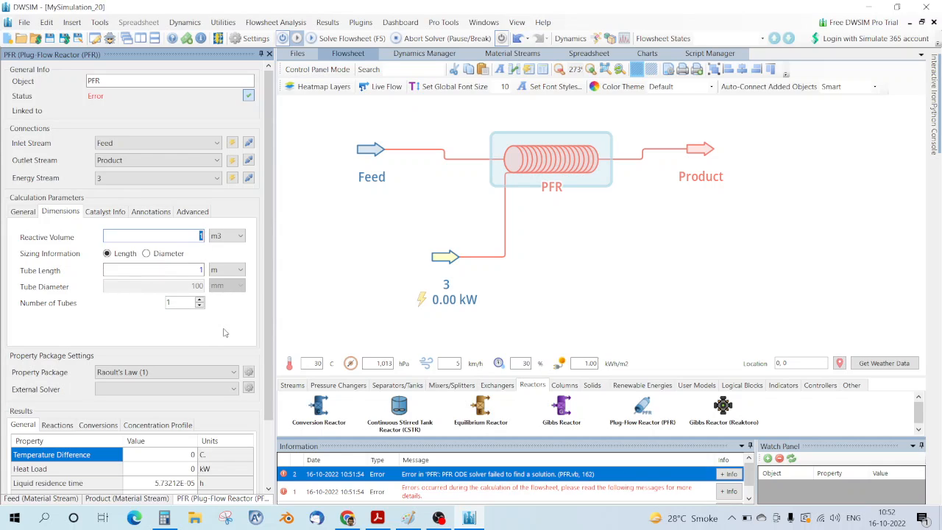
pyautogui.click(338, 40)
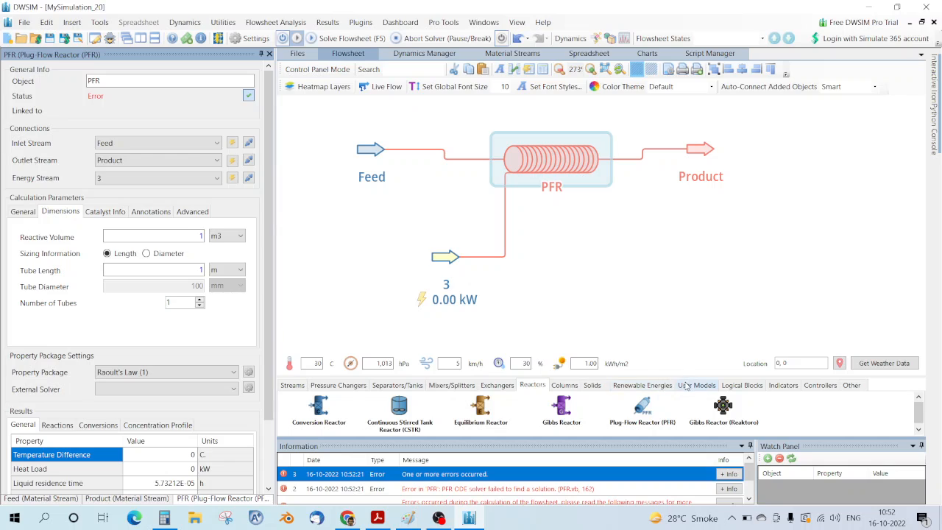
pyautogui.moveTo(691, 377); pyautogui.dragTo(681, 338)
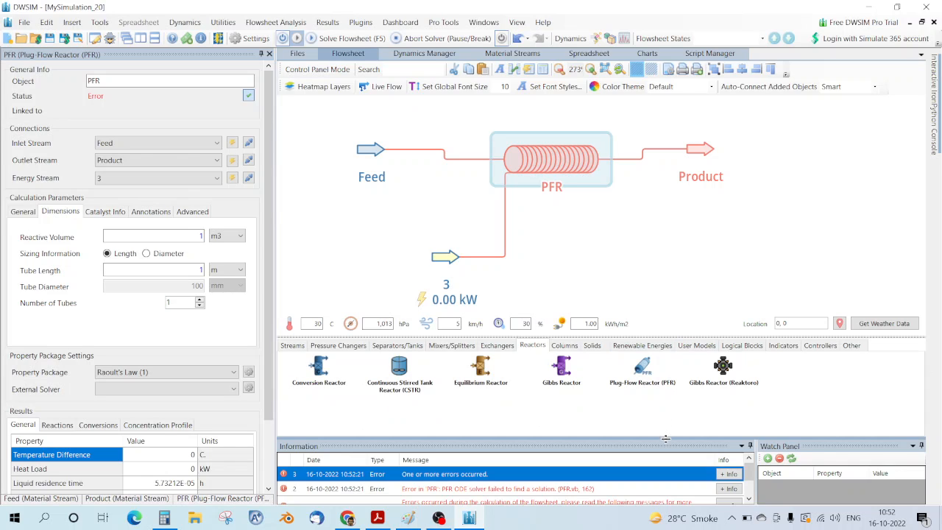
pyautogui.moveTo(667, 436); pyautogui.dragTo(671, 397)
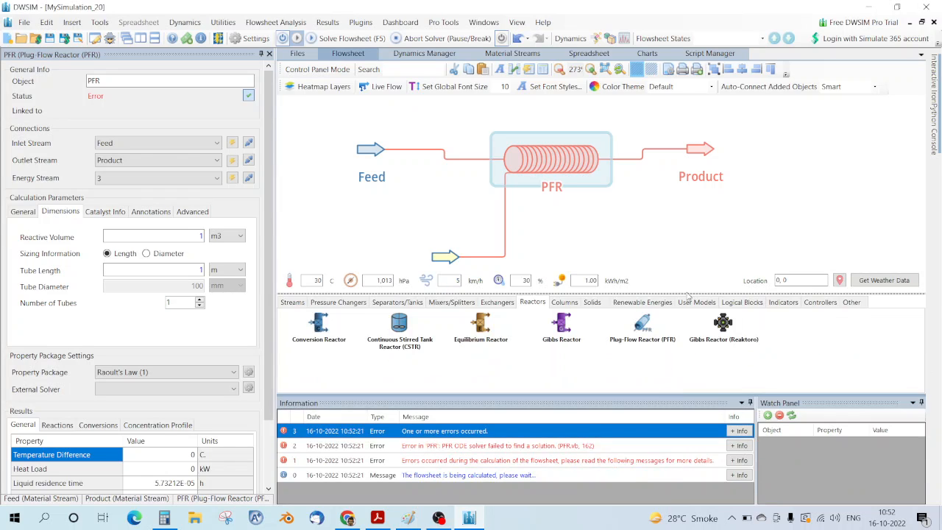
pyautogui.moveTo(703, 302); pyautogui.dragTo(703, 341)
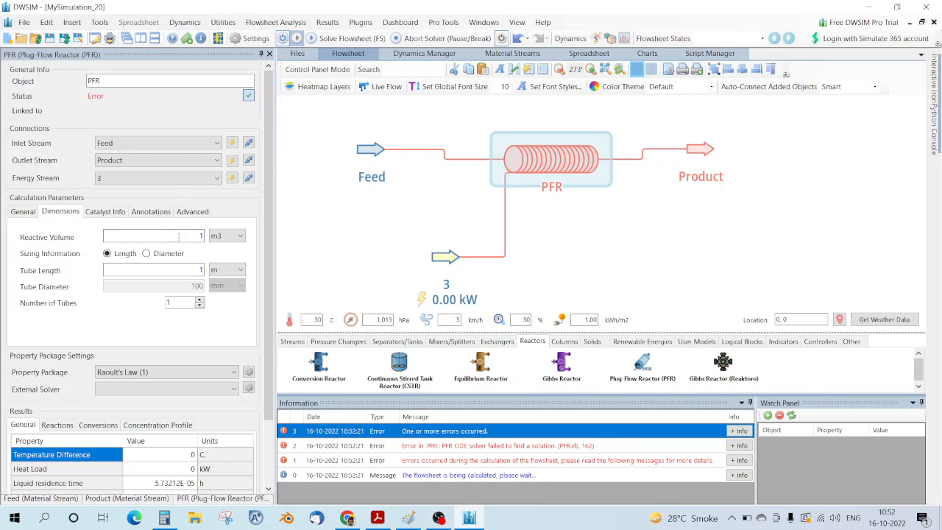
# Step: Set the PFR reactive volume to 23 m3 and re-solve the flowsheet
pyautogui.doubleClick(200, 271)
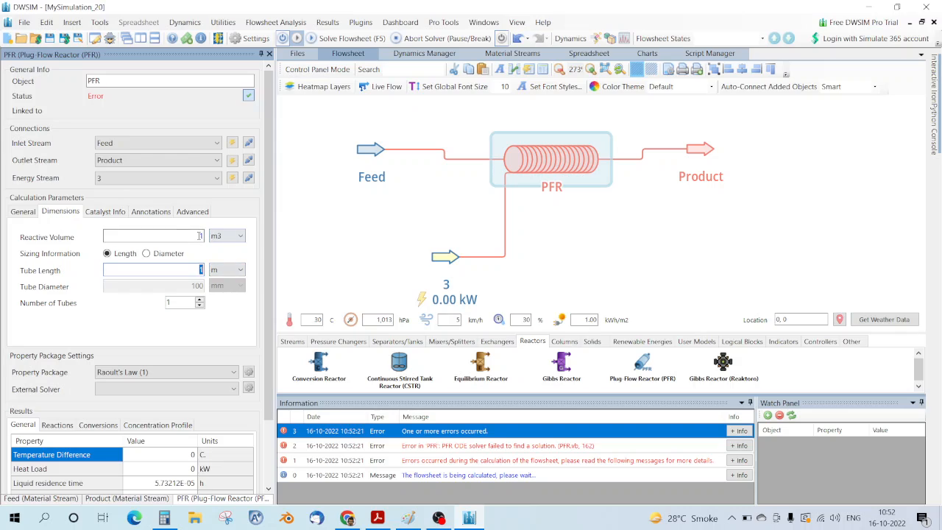
pyautogui.doubleClick(201, 236)
pyautogui.write('23')
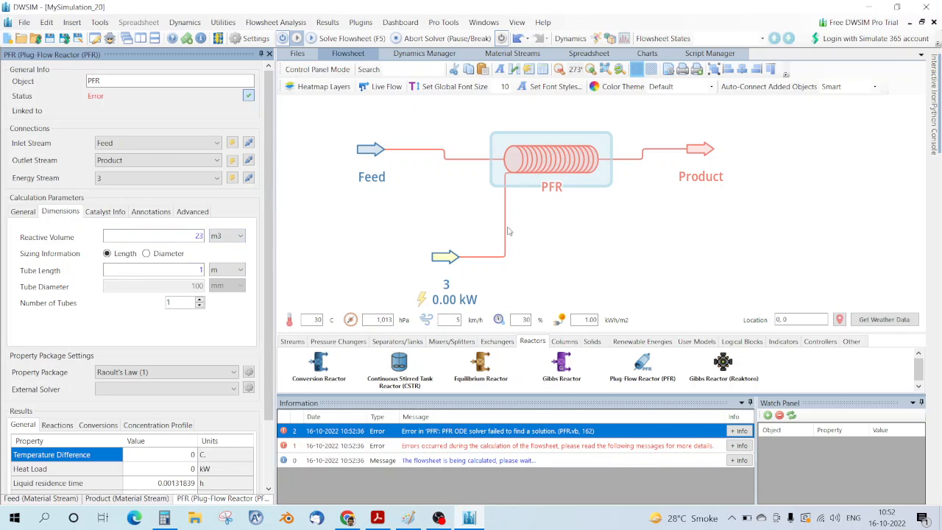
pyautogui.click(350, 38)
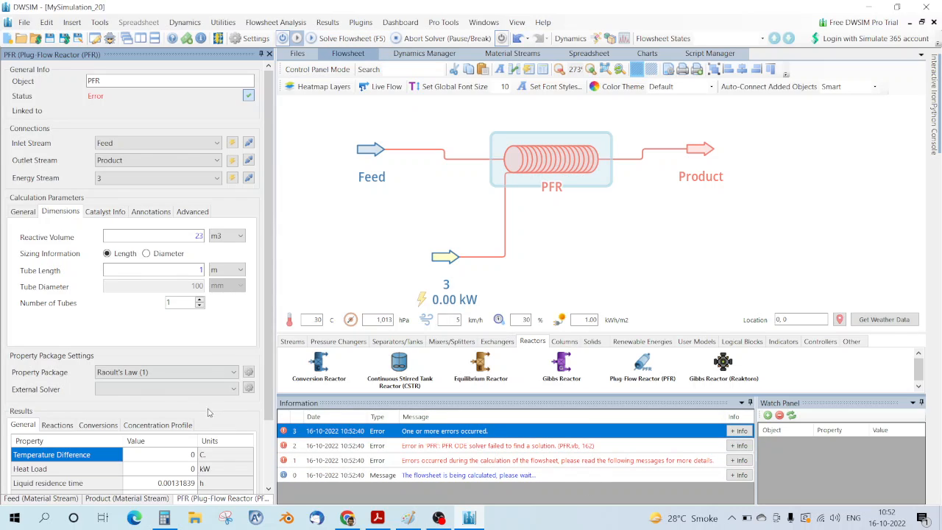
pyautogui.scroll(-3, 203, 453)
pyautogui.scroll(3, 225, 439)
# Step: Define an outlet temperature of 1150 K, then switch the PFR back to isothermic
pyautogui.moveTo(367, 157)
pyautogui.click(22, 211)
pyautogui.click(208, 258)
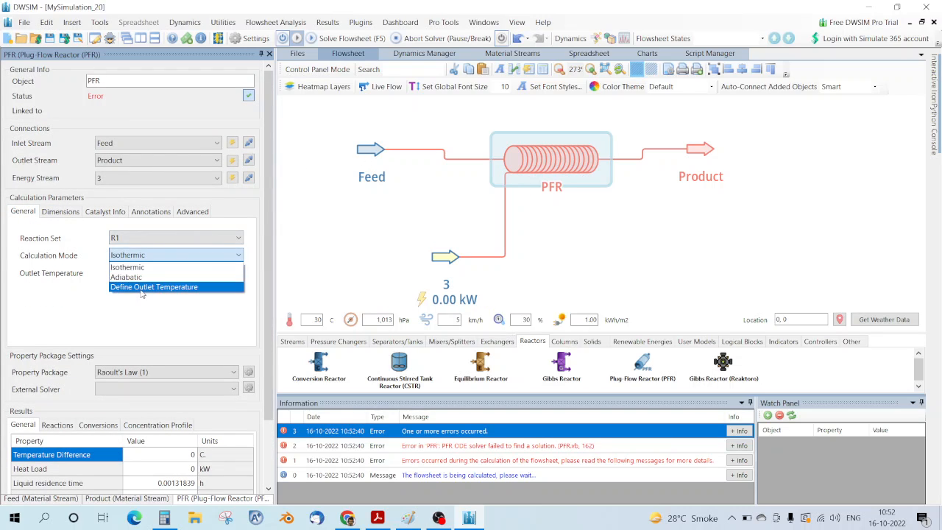
pyautogui.click(144, 289)
pyautogui.doubleClick(179, 272)
pyautogui.write('1150')
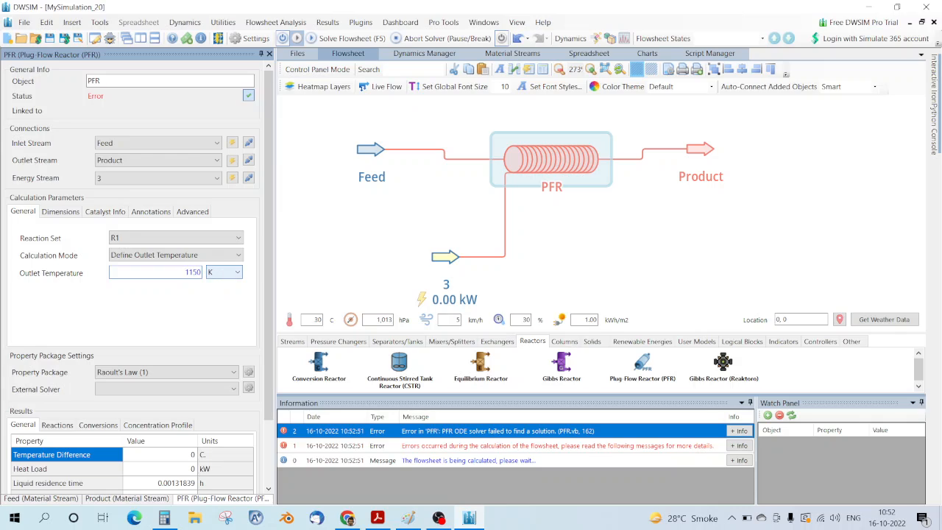
pyautogui.press('Return')
pyautogui.click(176, 255)
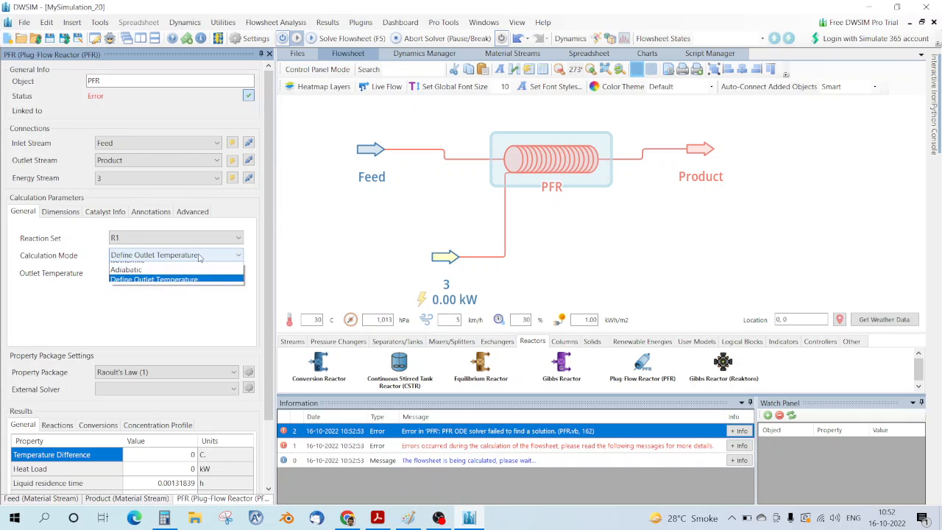
pyautogui.click(165, 267)
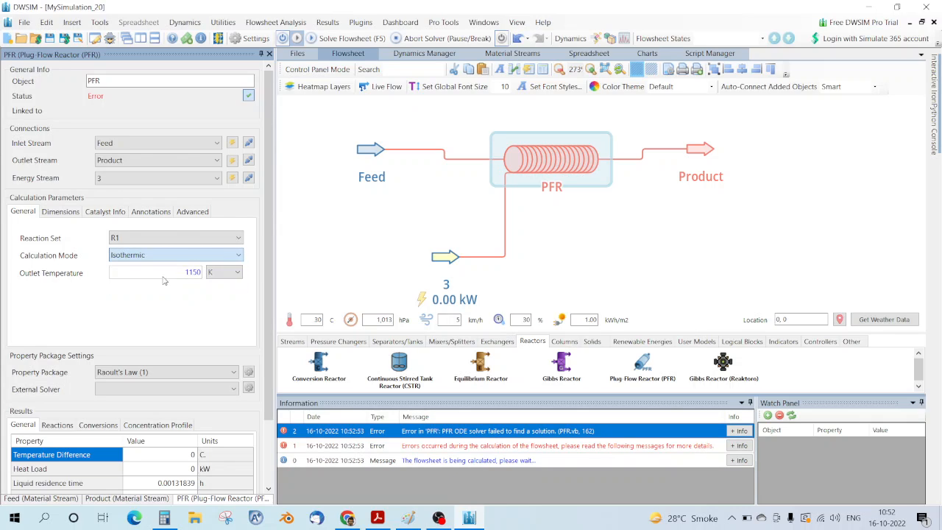
# Step: Resize the PFR to 2 m3 reactive volume and 0.5 m tube length
pyautogui.click(387, 166)
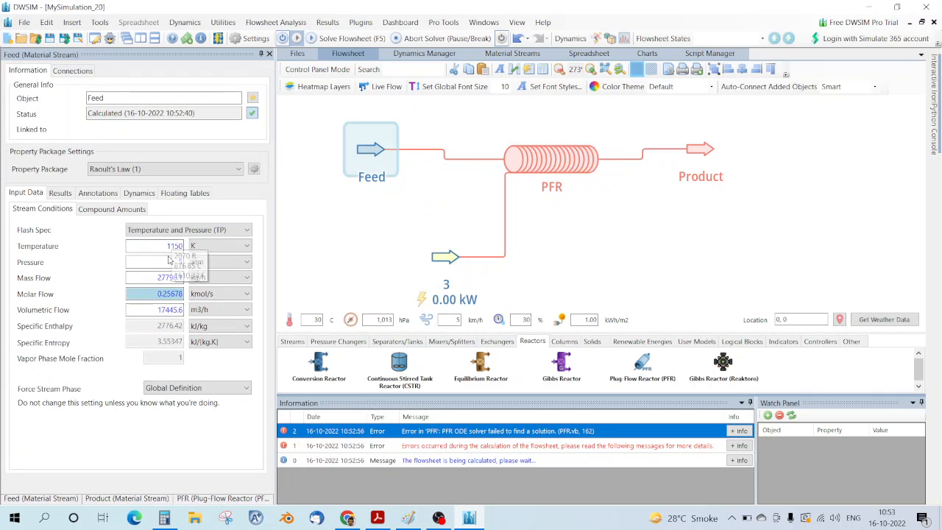
pyautogui.click(523, 174)
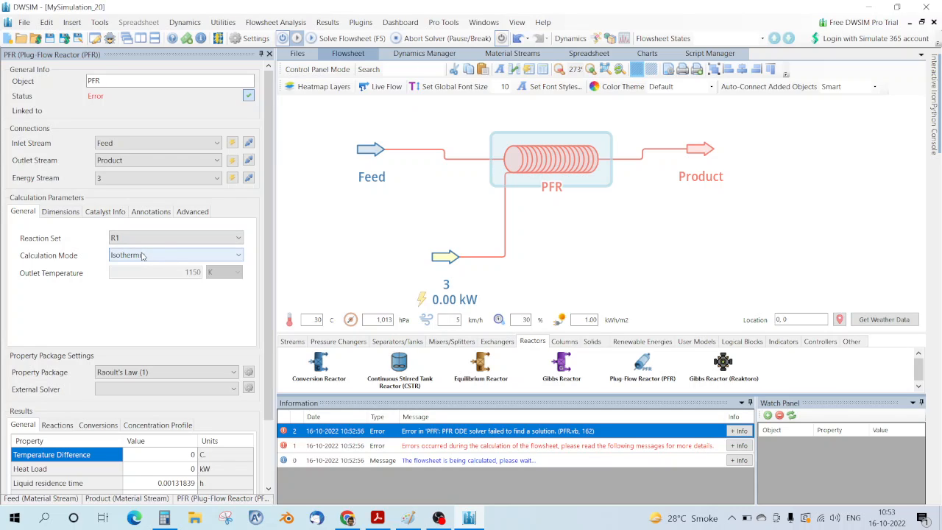
pyautogui.click(62, 212)
pyautogui.doubleClick(199, 235)
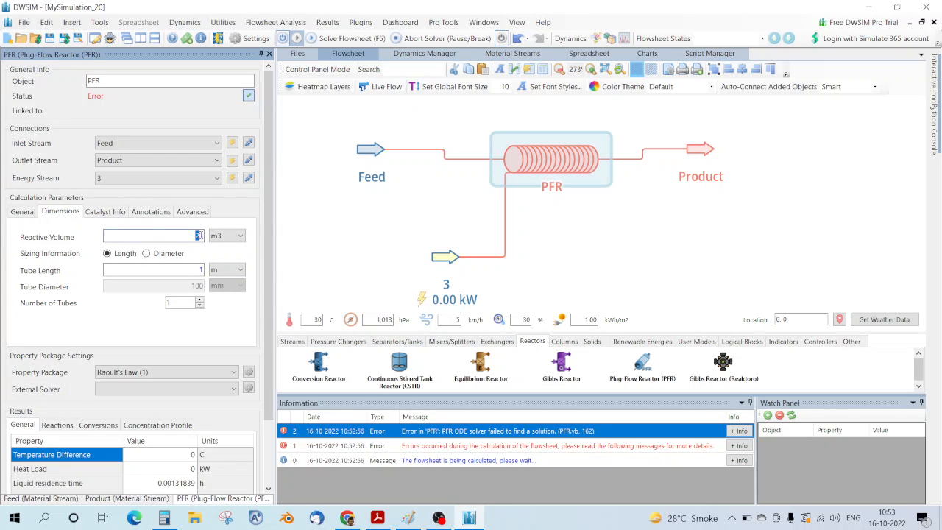
pyautogui.write('2')
pyautogui.press('Return')
pyautogui.doubleClick(200, 269)
pyautogui.write('0.5')
pyautogui.press('Return')
# Step: Switch the Ethane dehydrogenation reaction's phase from Liquid to Vapor in Simulation Settings
pyautogui.click(47, 22)
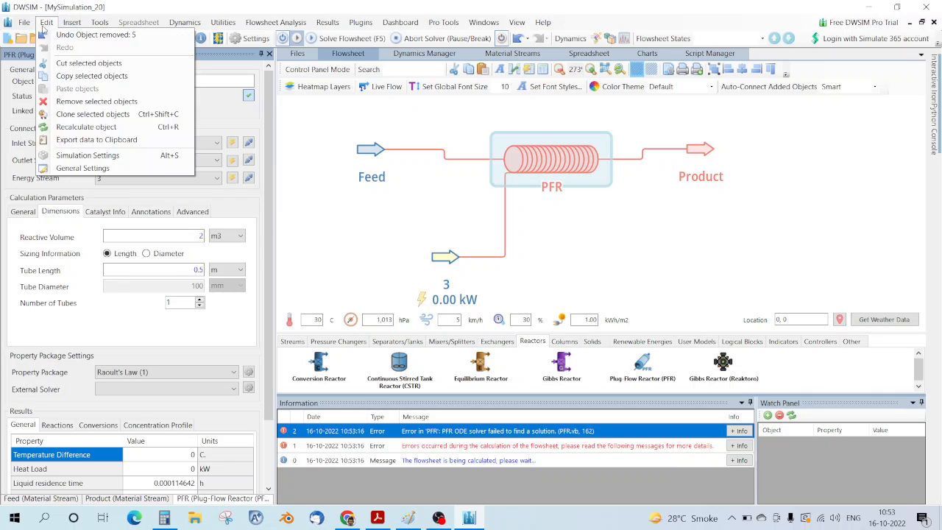
pyautogui.click(103, 153)
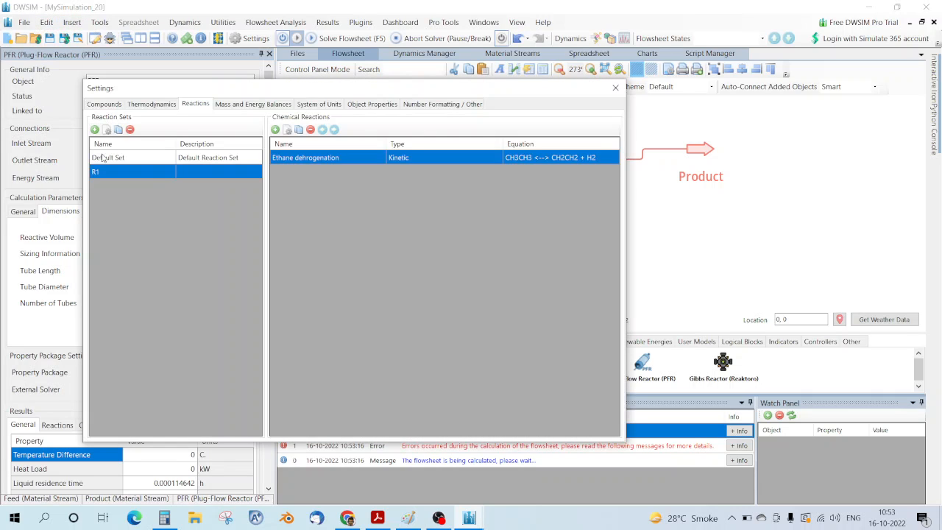
pyautogui.doubleClick(312, 158)
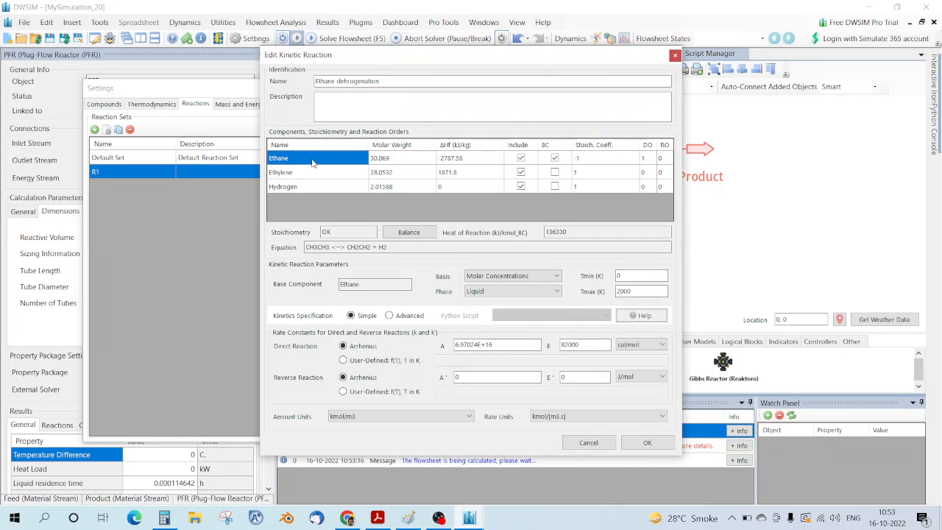
pyautogui.click(492, 291)
pyautogui.click(486, 308)
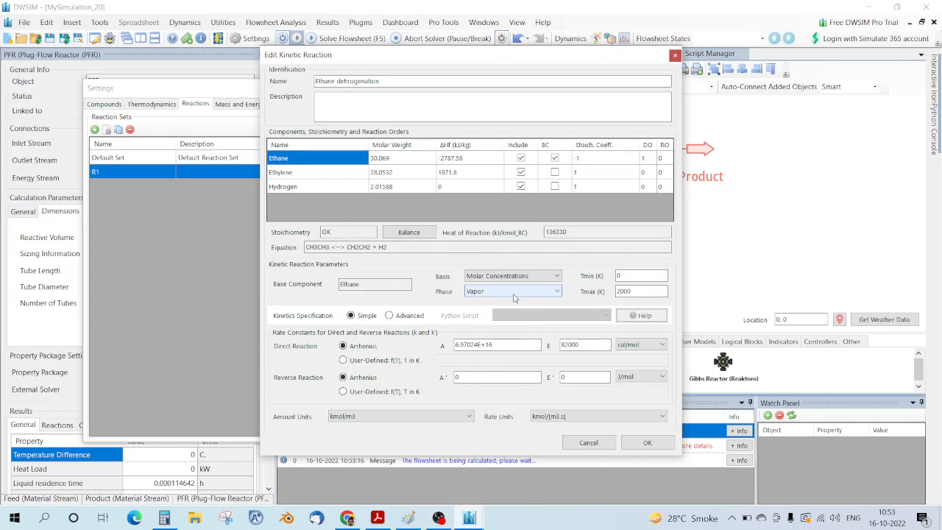
pyautogui.click(647, 443)
# Step: Close the settings, solve, and shorten the PFR tube length to 0.1 m
pyautogui.click(620, 87)
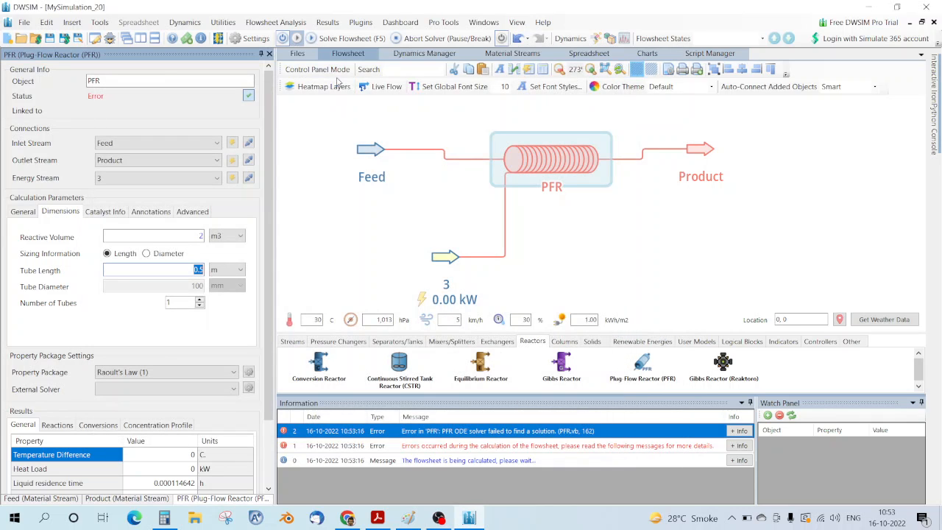
pyautogui.click(346, 38)
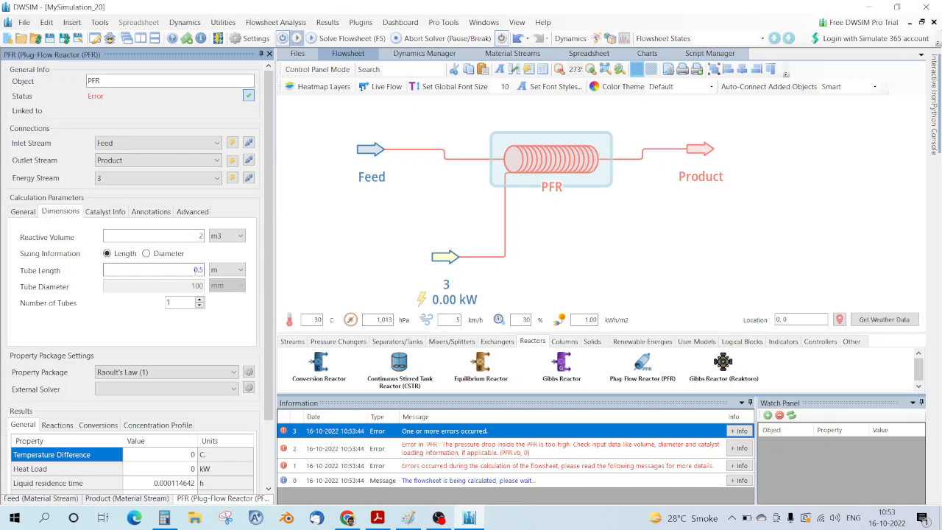
pyautogui.doubleClick(197, 270)
pyautogui.write('0.1')
pyautogui.press('Return')
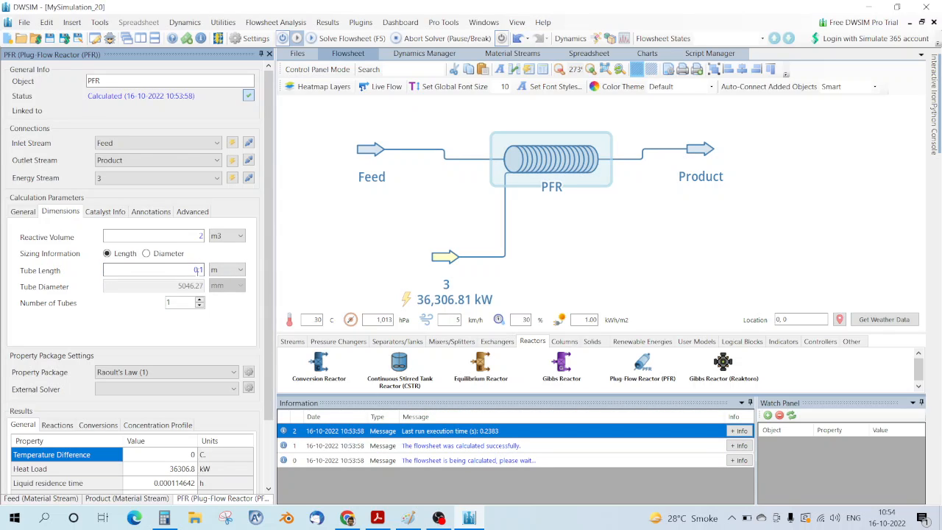
# Step: Read the 98.4322% ethane conversion and compare it with the exercise statement
pyautogui.scroll(-2, 268, 379)
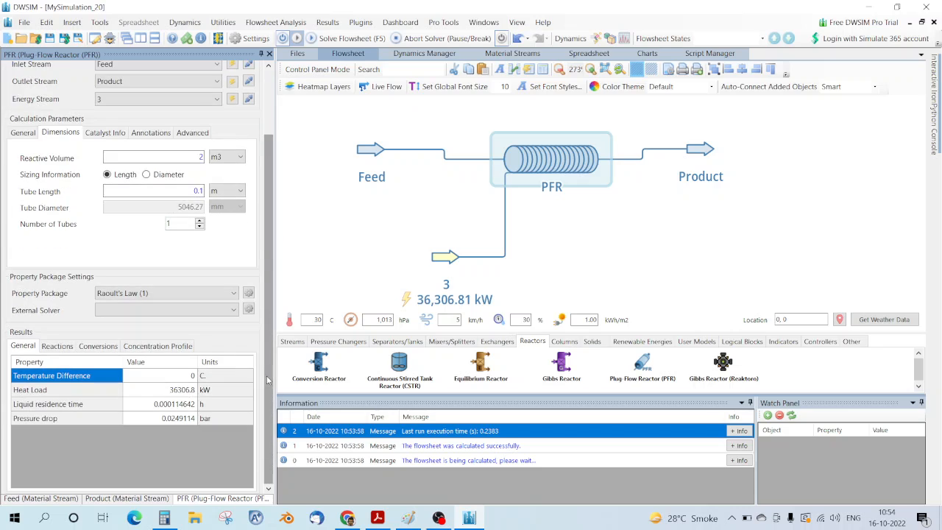
pyautogui.click(99, 346)
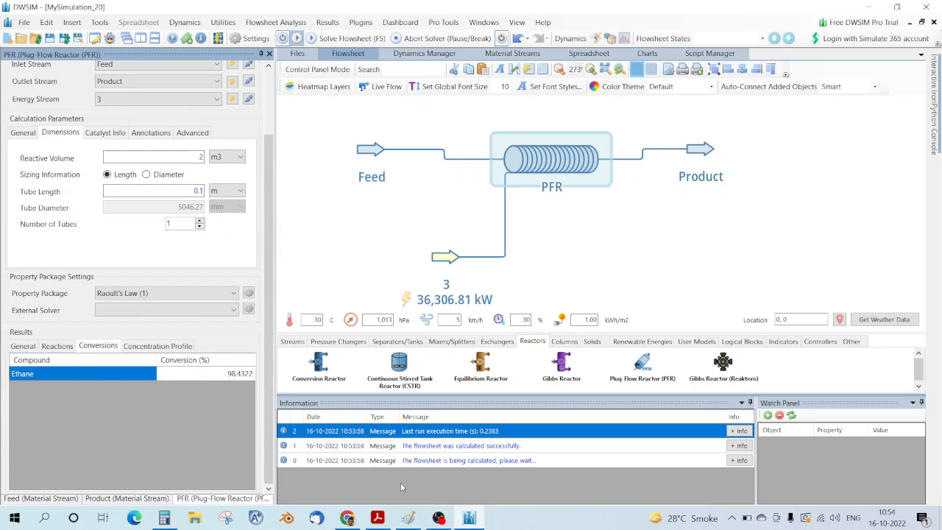
pyautogui.click(377, 518)
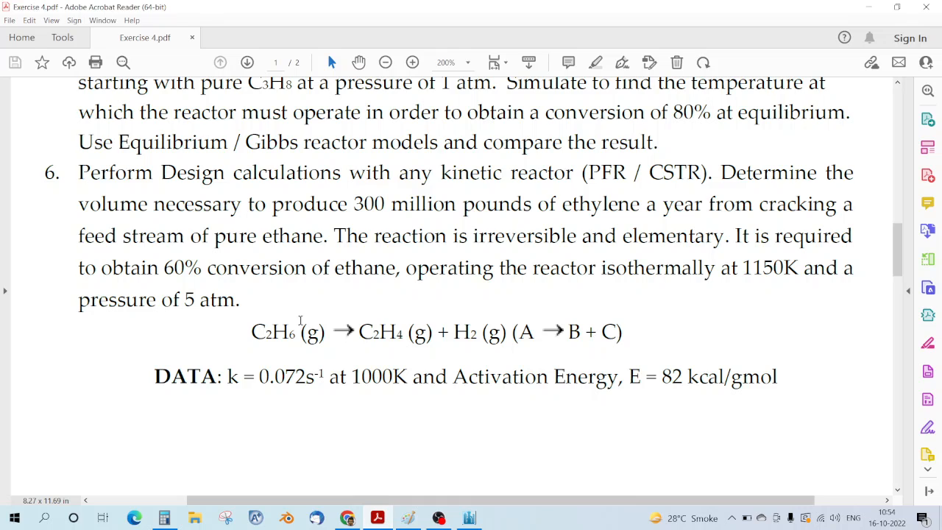
pyautogui.click(377, 518)
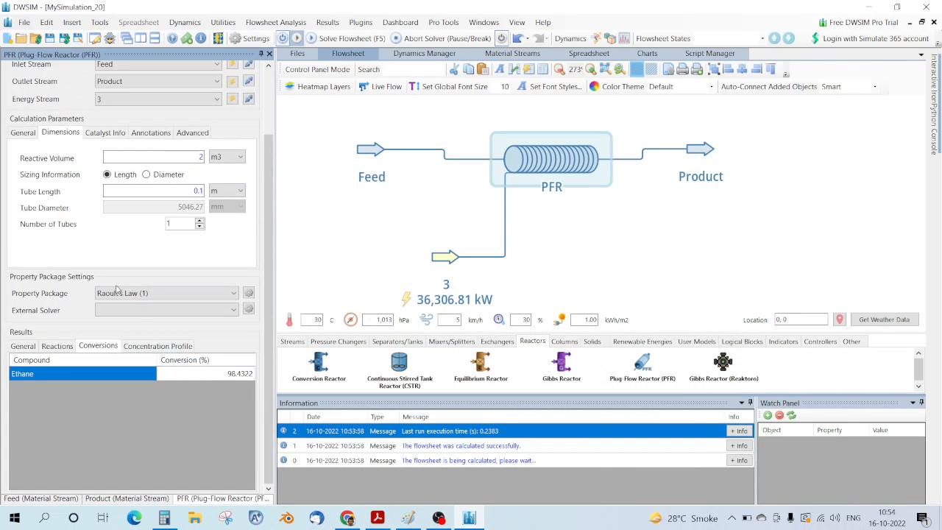
pyautogui.click(145, 346)
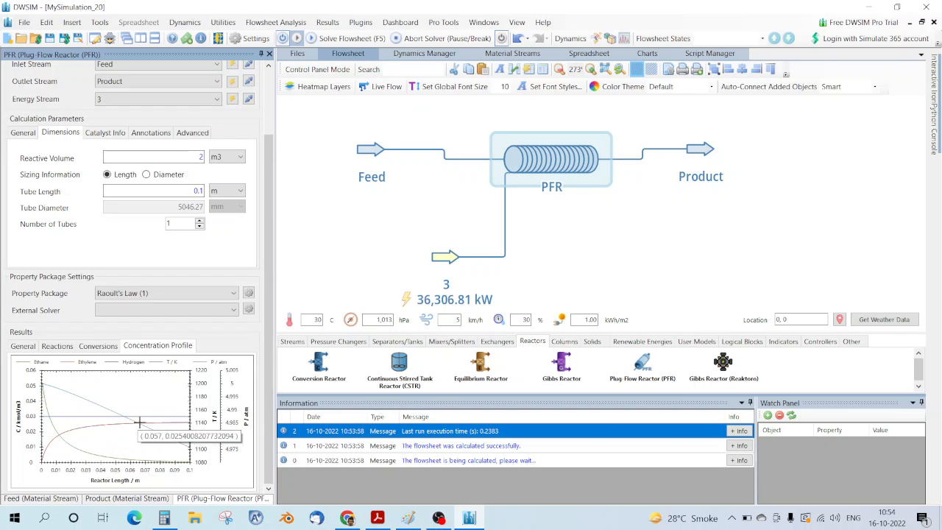
pyautogui.click(106, 346)
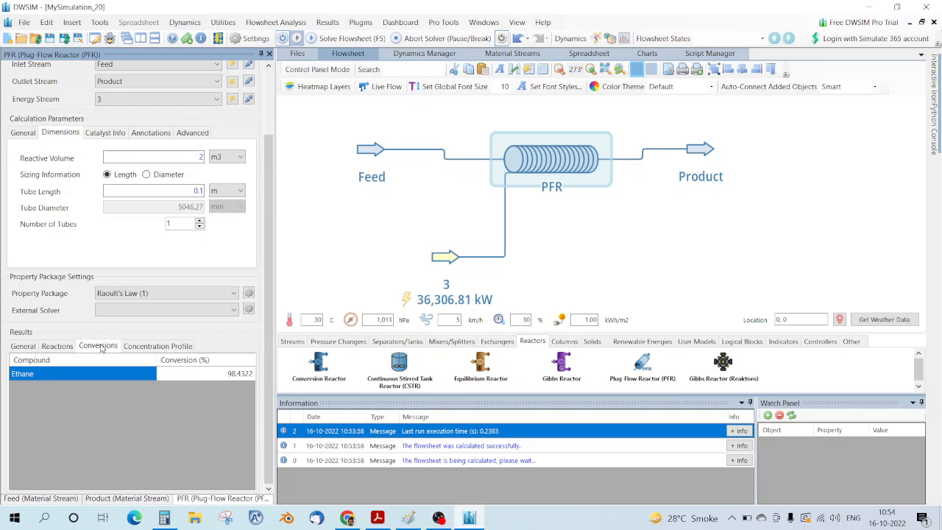
pyautogui.click(56, 347)
pyautogui.click(23, 346)
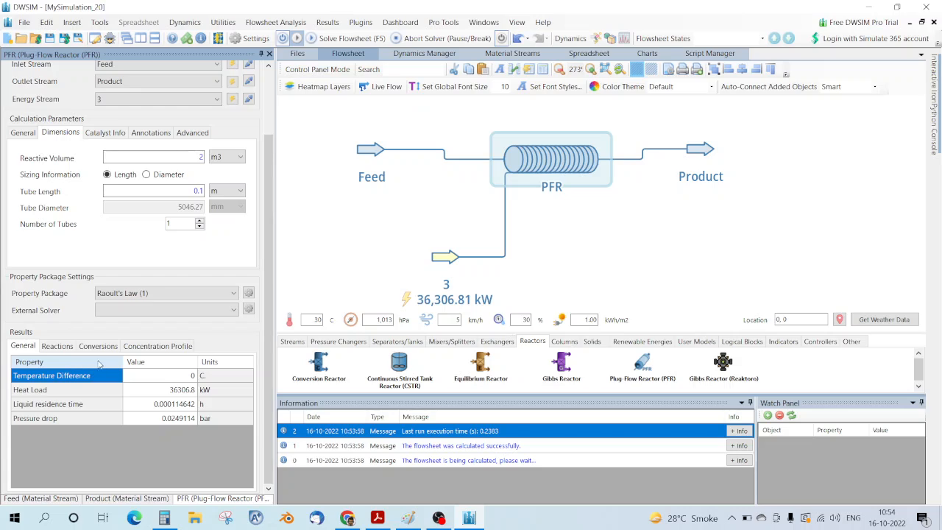
pyautogui.click(102, 347)
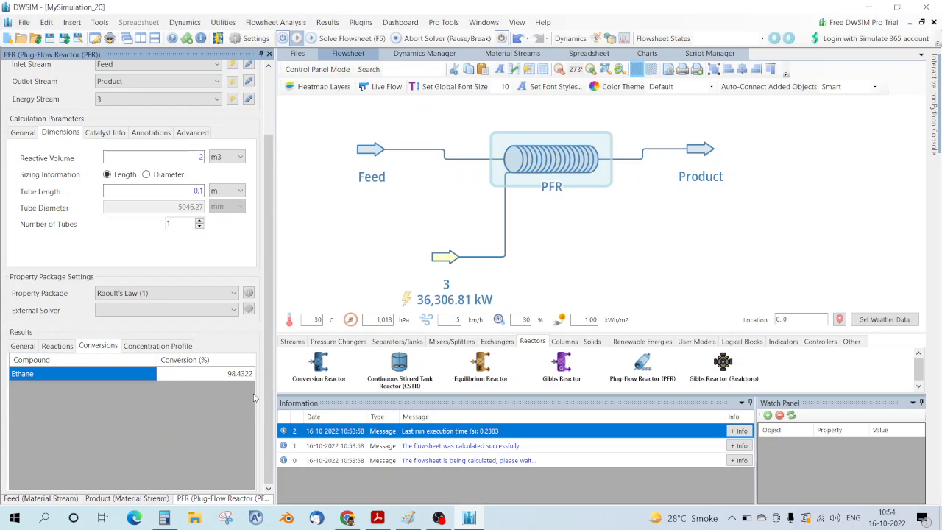
pyautogui.scroll(-3, 669, 217)
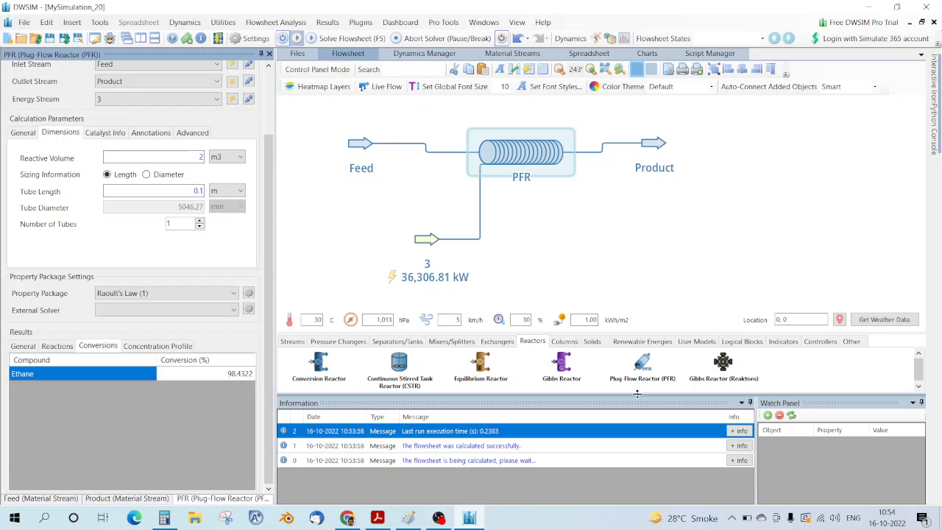
pyautogui.moveTo(637, 396); pyautogui.dragTo(640, 438)
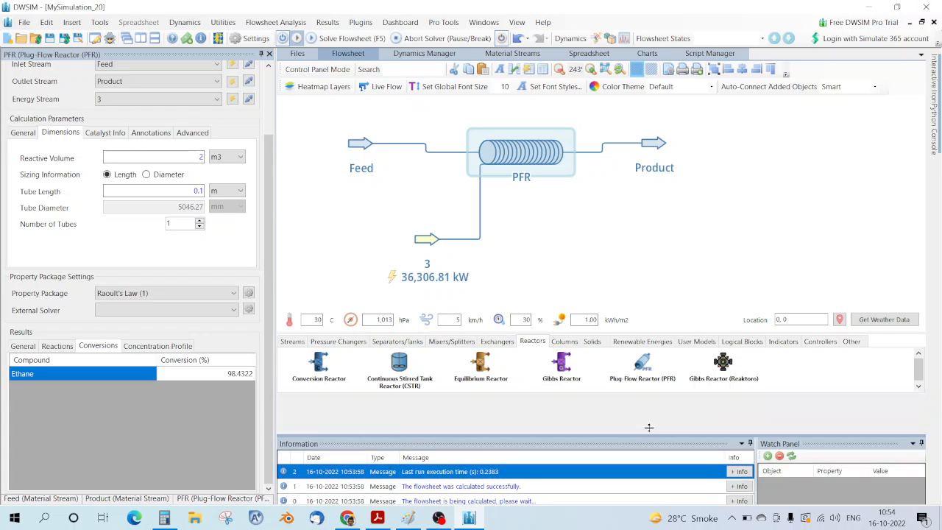
pyautogui.scroll(6, 630, 249)
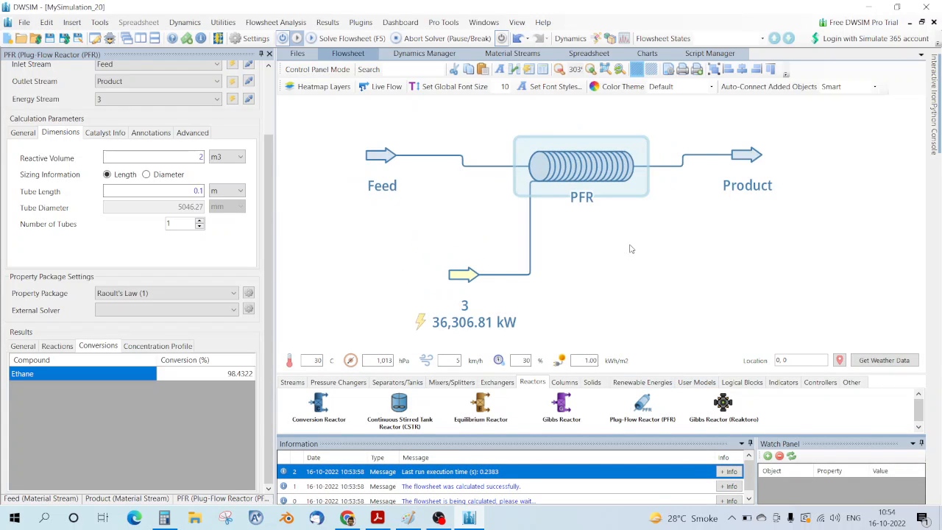
pyautogui.scroll(-3, 630, 249)
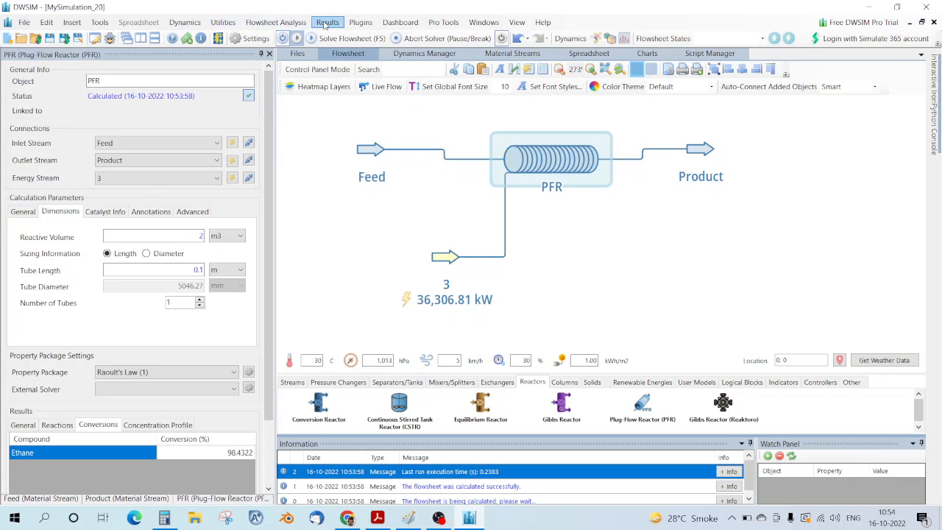
# Step: Create a sensitivity study varying PFR Volume and PFR Tube Length as the two variables
pyautogui.click(276, 22)
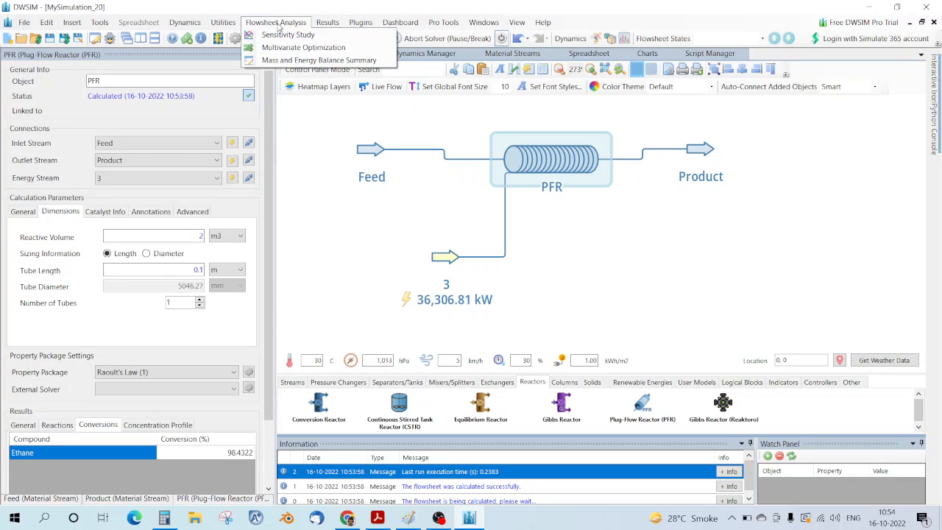
pyautogui.click(289, 35)
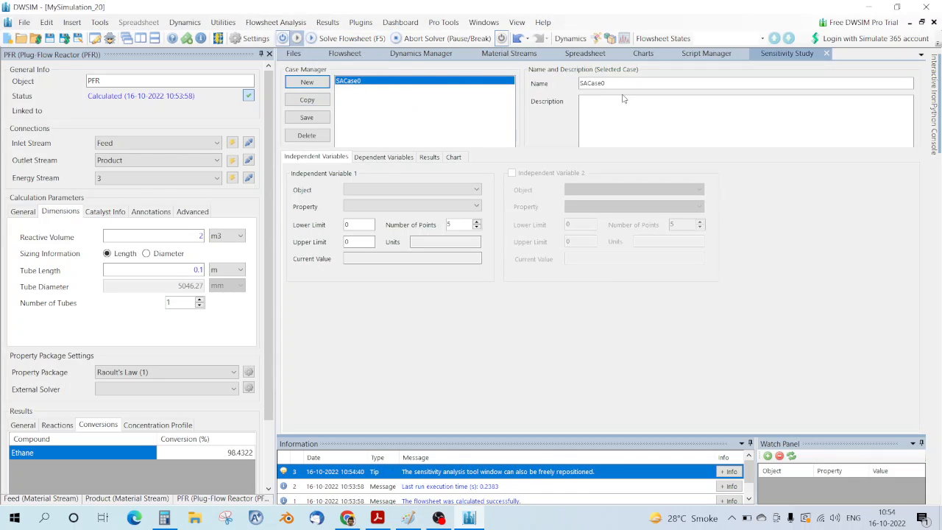
pyautogui.click(379, 193)
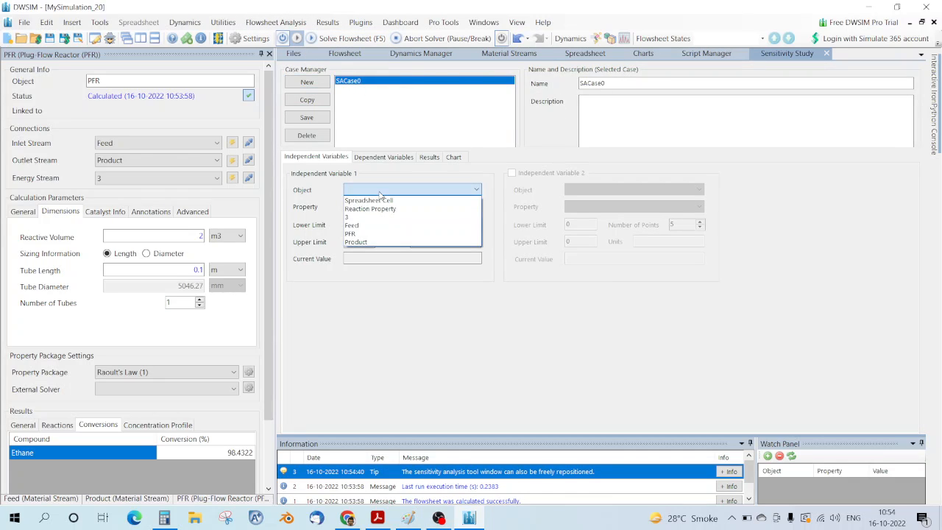
pyautogui.click(374, 223)
pyautogui.click(374, 206)
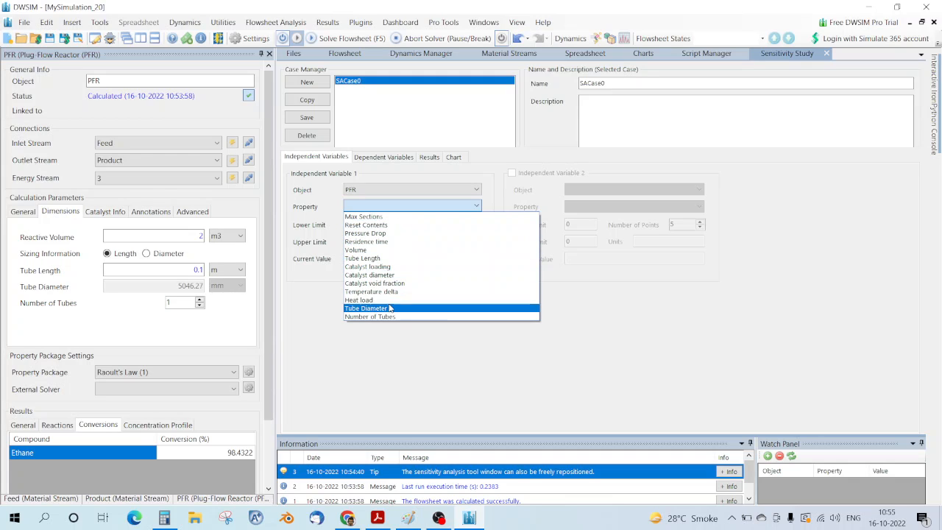
pyautogui.click(398, 251)
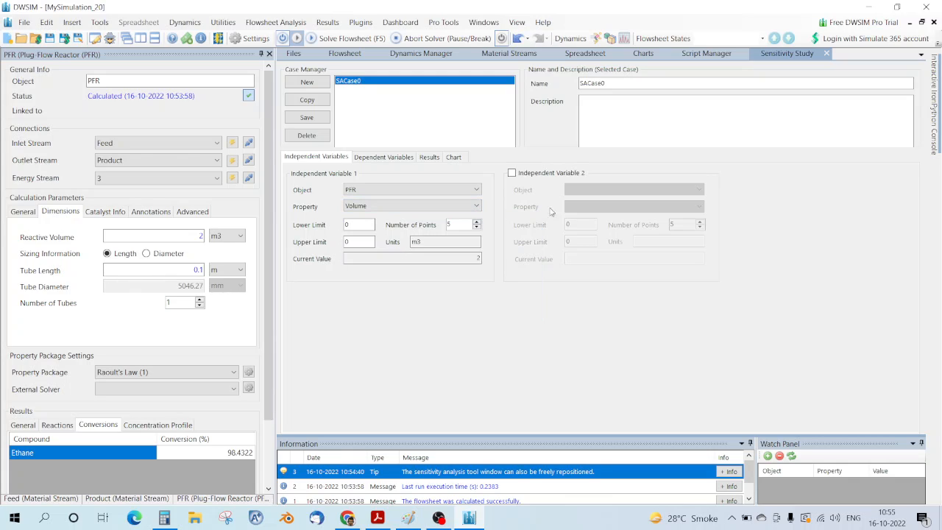
pyautogui.click(511, 174)
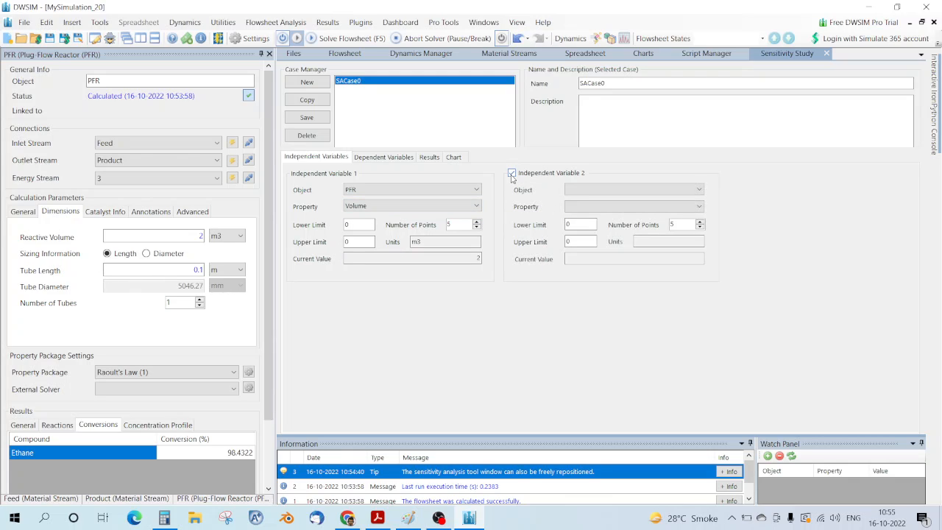
pyautogui.click(581, 193)
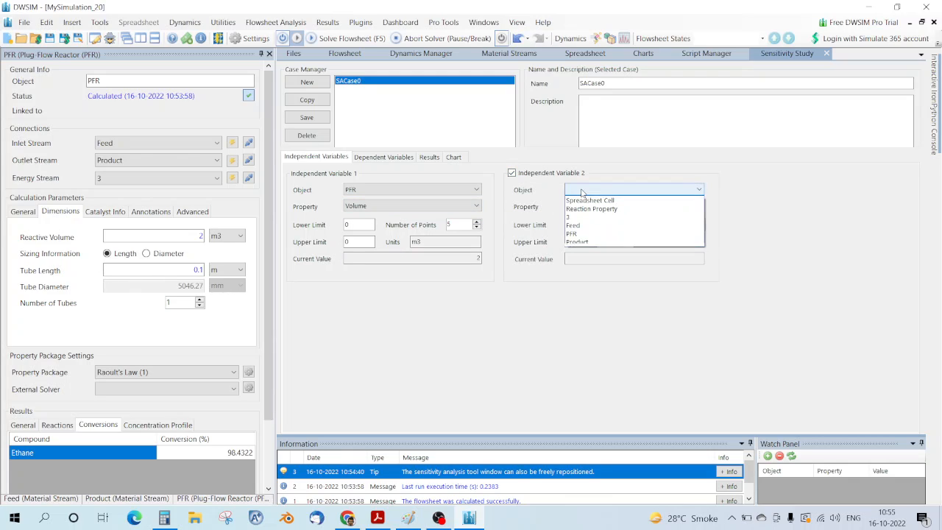
pyautogui.click(577, 233)
pyautogui.click(600, 209)
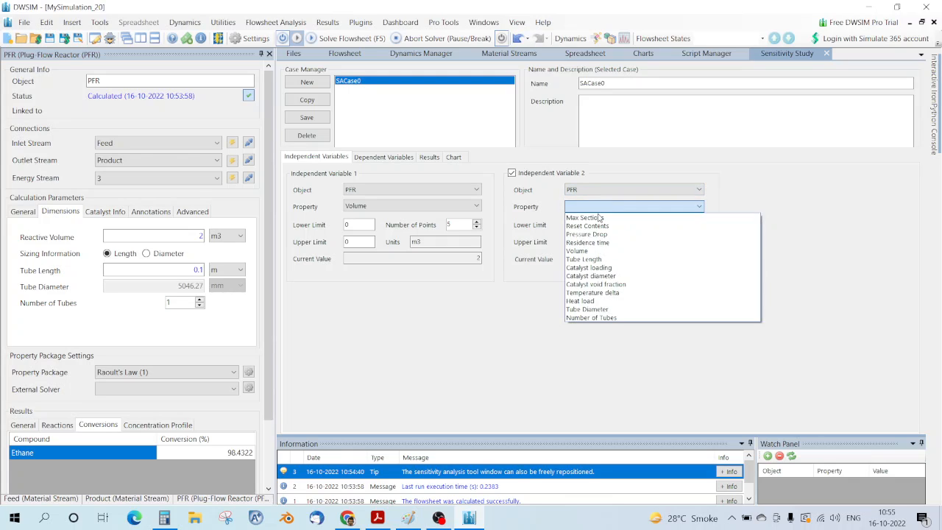
pyautogui.click(596, 259)
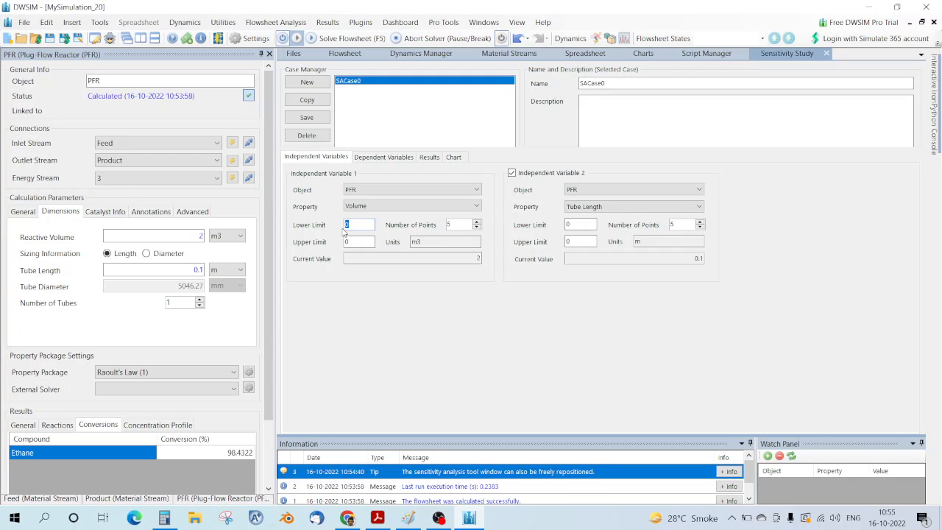
# Step: Enter the variable limits: volume 1 to 2 m3, tube length 0.02 to 0.08 m
pyautogui.write('0')
pyautogui.write('.1')
pyautogui.press('BackSpace')
pyautogui.press('BackSpace')
pyautogui.moveTo(357, 224); pyautogui.dragTo(321, 224)
pyautogui.write('11')
pyautogui.click(582, 224)
pyautogui.doubleClick(582, 224)
pyautogui.write('0.05')
pyautogui.click(571, 242)
pyautogui.click(585, 221)
# Step: Add PFR Ethane: Conversion as the dependent variable and start the sensitivity analysis
pyautogui.click(380, 159)
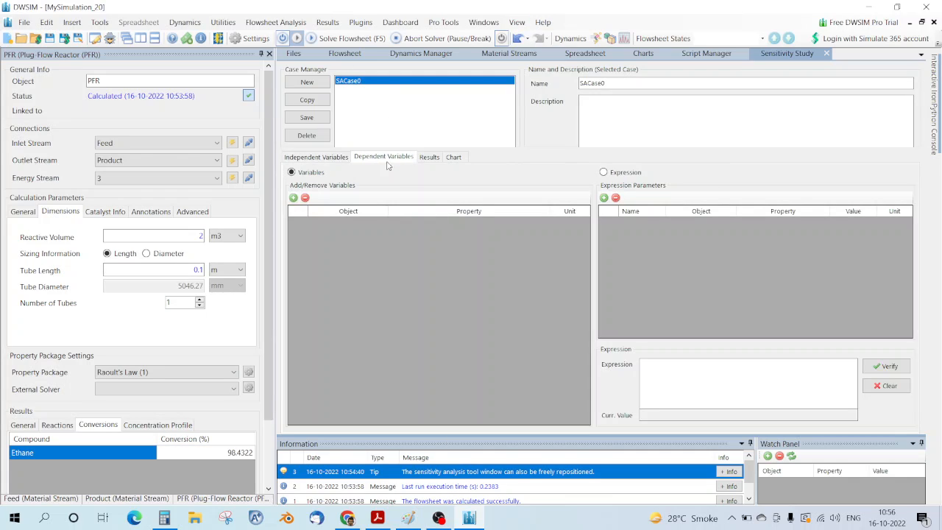
pyautogui.click(292, 197)
pyautogui.click(382, 224)
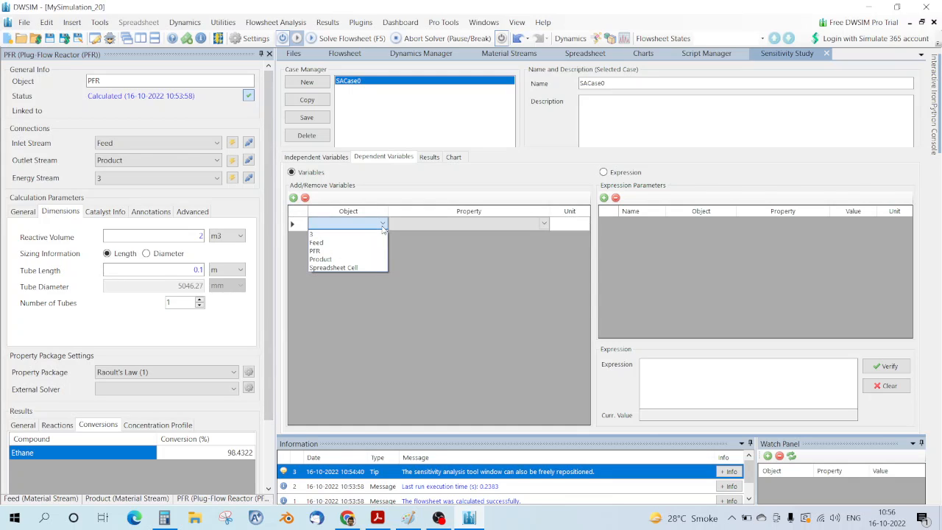
pyautogui.click(333, 247)
pyautogui.click(446, 228)
pyautogui.click(544, 224)
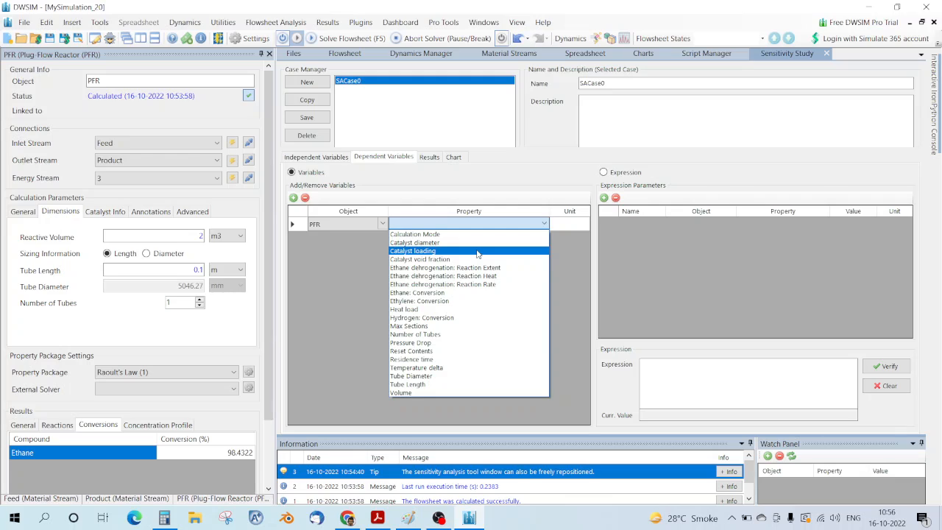
pyautogui.click(433, 292)
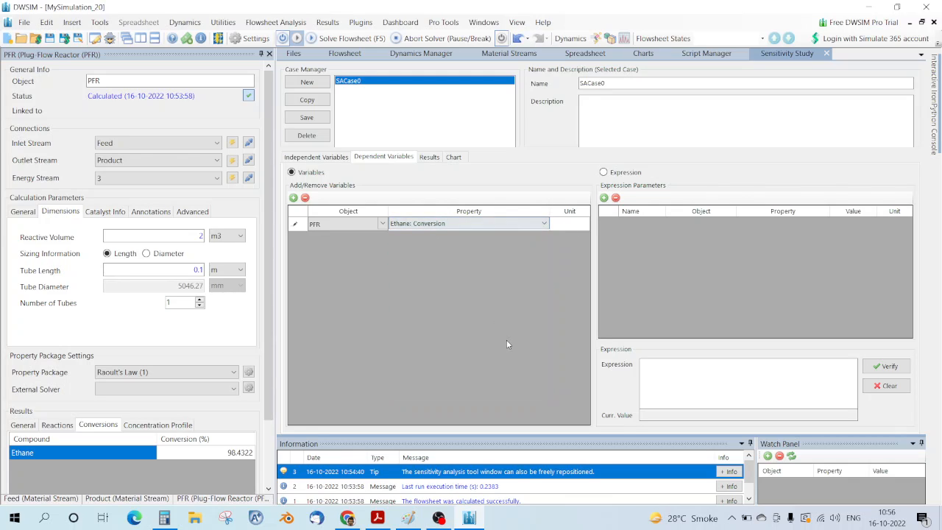
pyautogui.click(430, 159)
pyautogui.click(349, 179)
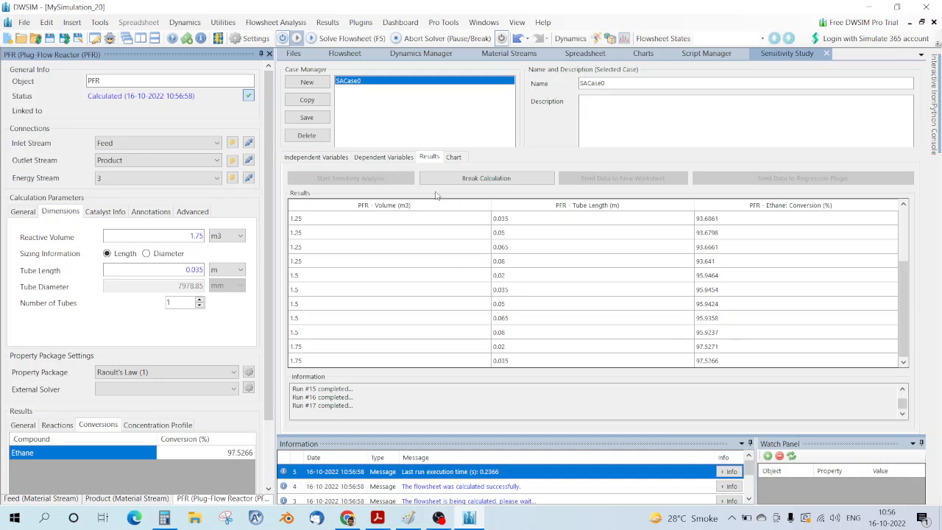
# Step: Halt the running sensitivity calculation and go back to the Independent Variables ranges
pyautogui.click(460, 181)
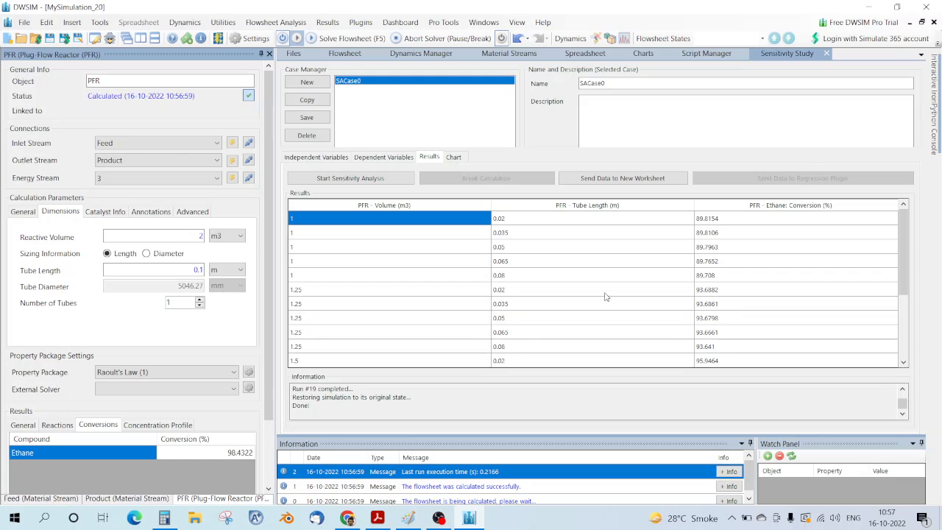
pyautogui.click(327, 162)
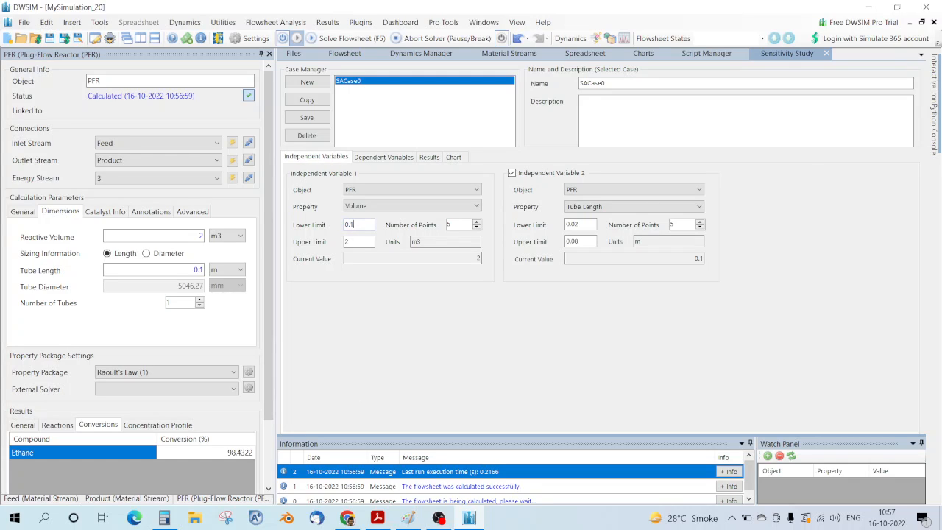
# Step: Narrow the reactor volume range to 0.4–0.9 m3 and rerun the sensitivity analysis
pyautogui.moveTo(355, 241); pyautogui.dragTo(331, 237)
pyautogui.write('0.9')
pyautogui.click(435, 156)
pyautogui.click(324, 180)
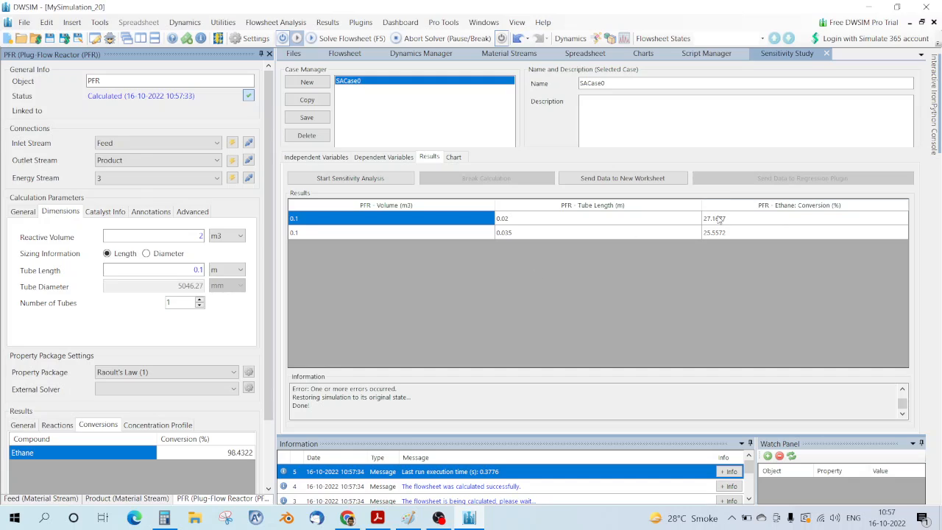
pyautogui.click(316, 157)
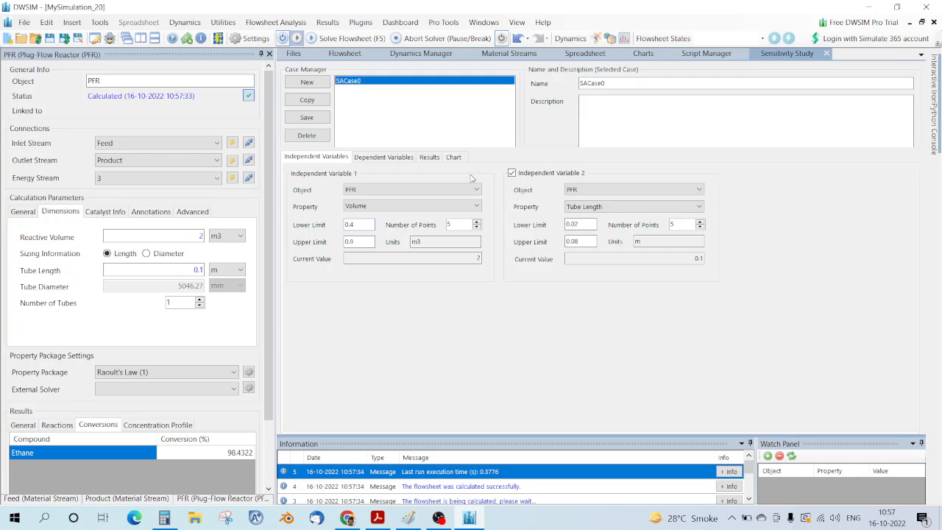
pyautogui.click(430, 158)
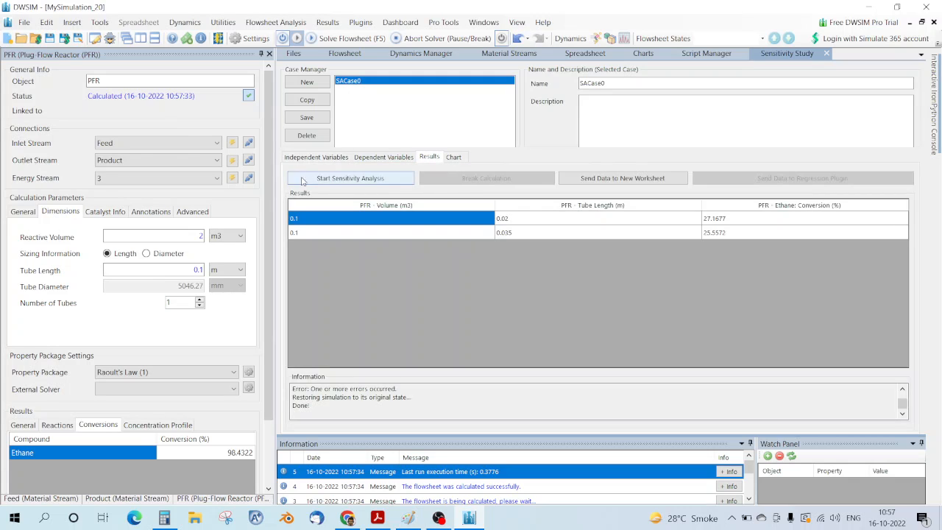
pyautogui.click(351, 178)
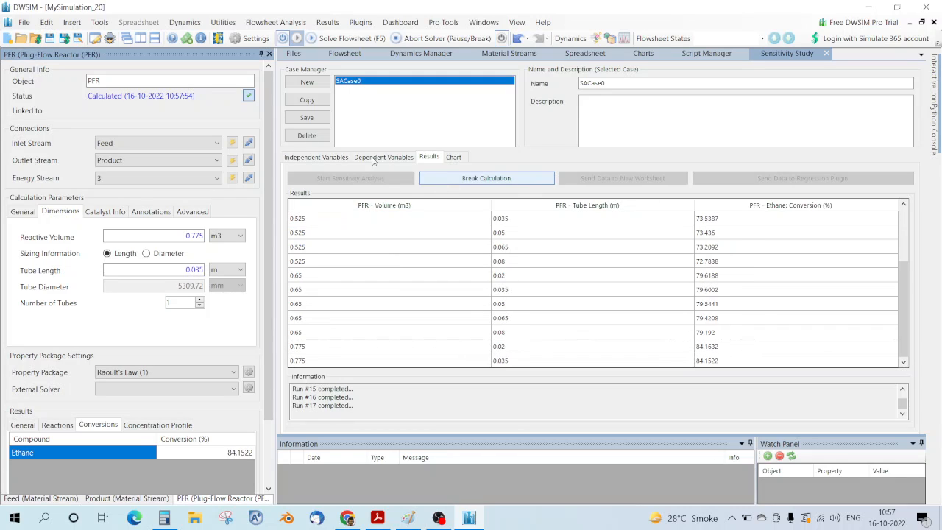
# Step: Lower the volume start to 0.3 m3 and rerun the sweep, giving about 53–77% conversion
pyautogui.click(317, 157)
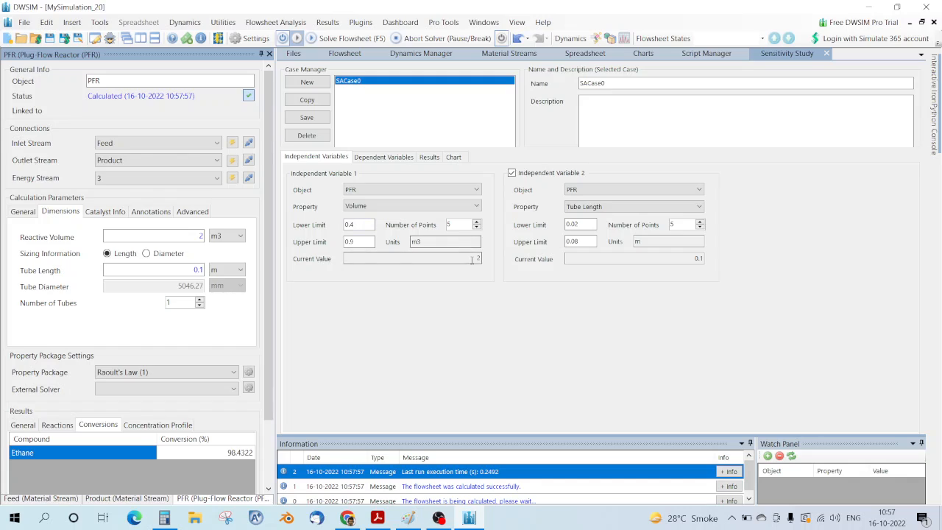
pyautogui.click(366, 225)
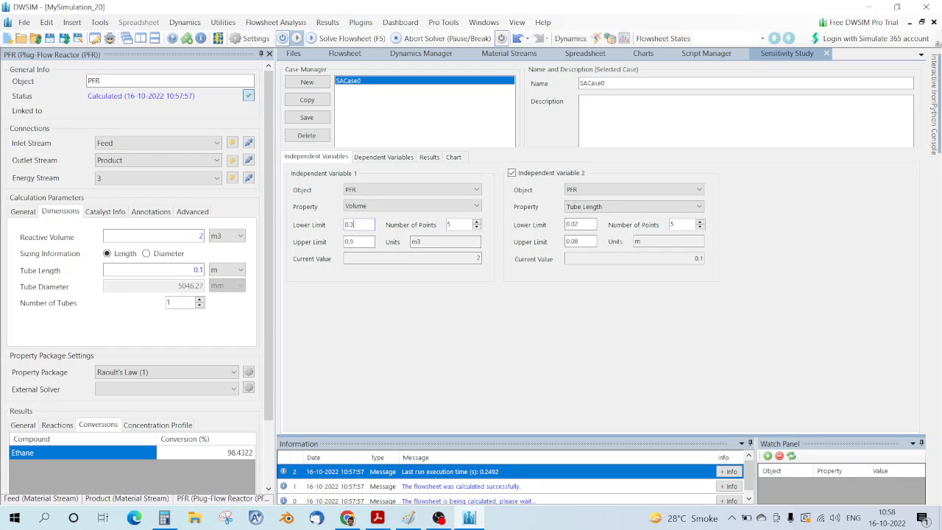
pyautogui.click(431, 157)
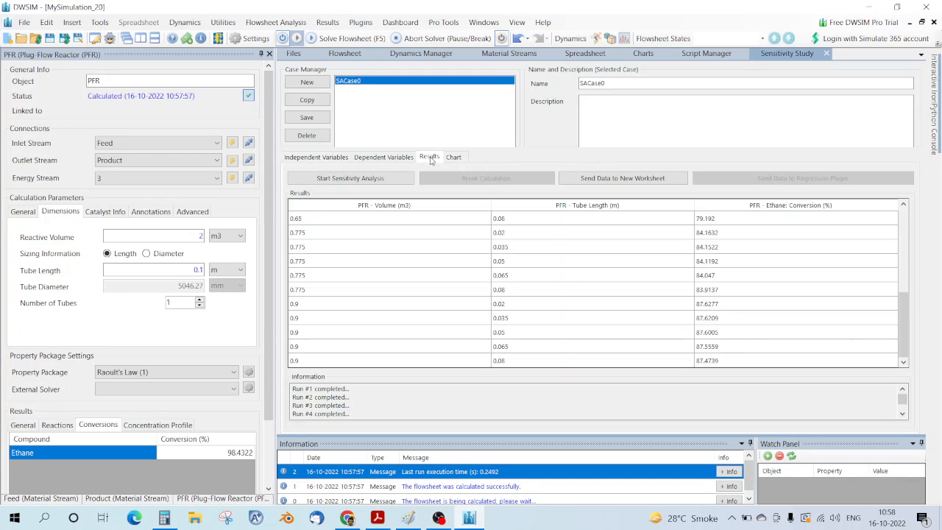
pyautogui.click(377, 181)
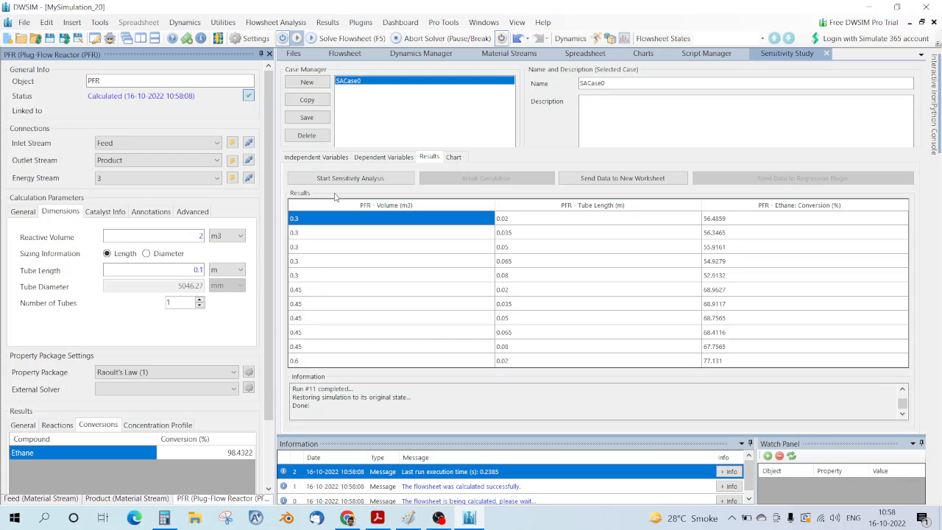
pyautogui.click(316, 158)
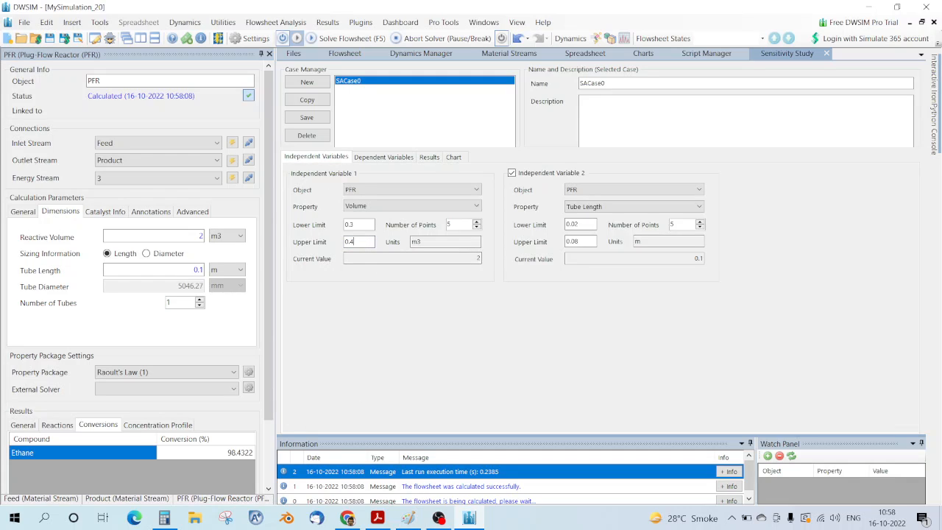
# Step: Run the 0.3–0.4 m3 sweep and inspect the rows at 60.8454% and 60.1793% conversion
pyautogui.click(399, 158)
pyautogui.click(429, 157)
pyautogui.click(350, 179)
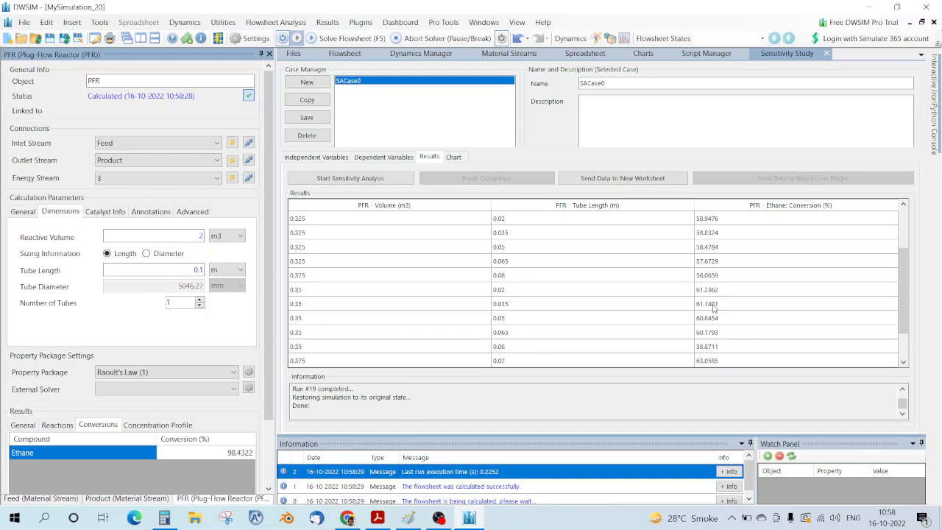
pyautogui.click(709, 321)
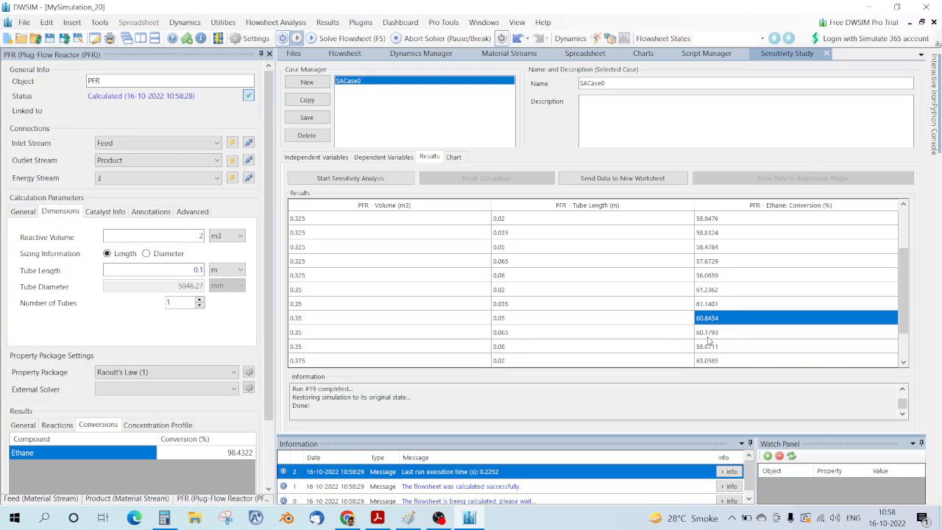
pyautogui.click(711, 334)
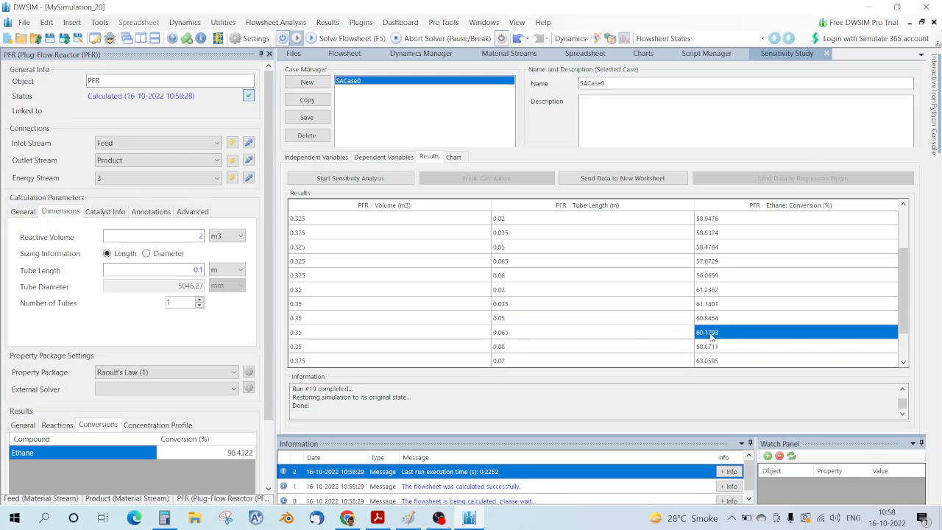
pyautogui.click(341, 337)
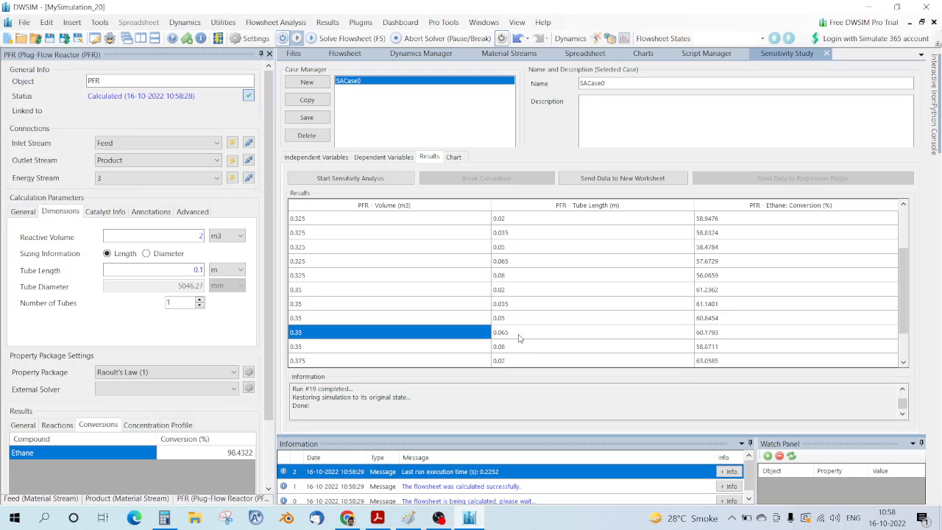
pyautogui.click(737, 336)
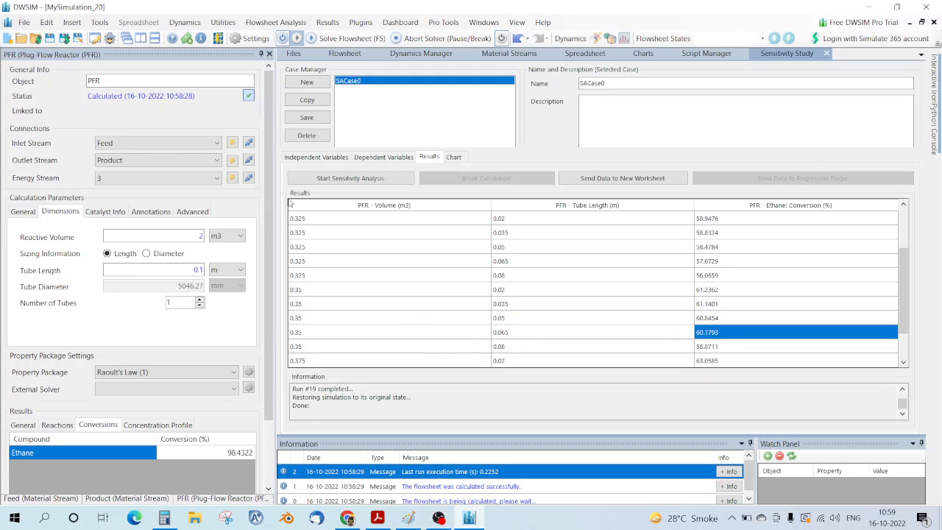
pyautogui.click(317, 157)
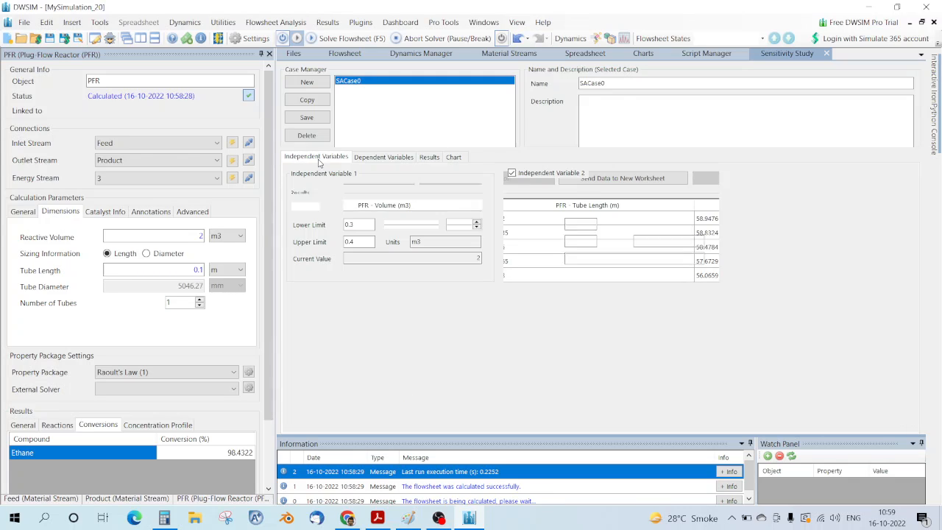
# Step: Run a finer volume sweep from 0.34 m3, stopping once 0.02 m tubes reach 60.0335% conversion
pyautogui.click(363, 242)
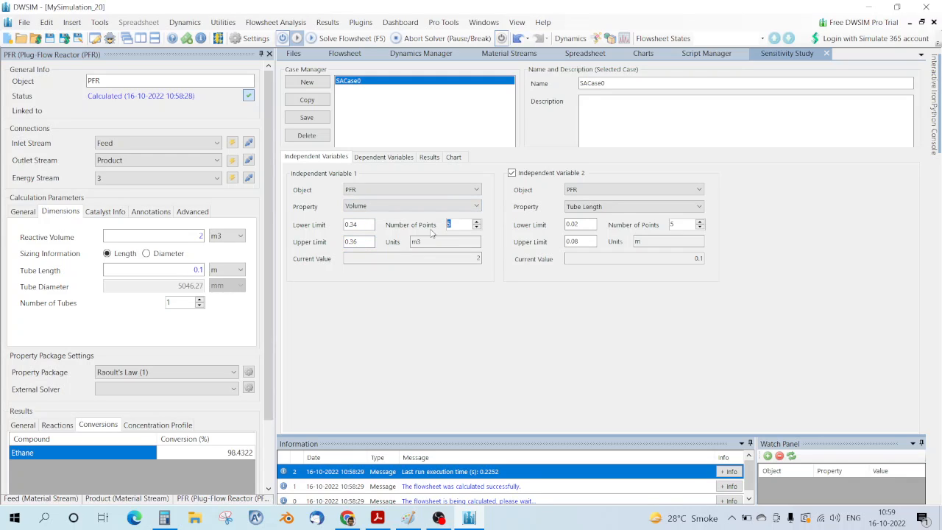
pyautogui.write('10')
pyautogui.click(429, 157)
pyautogui.click(351, 178)
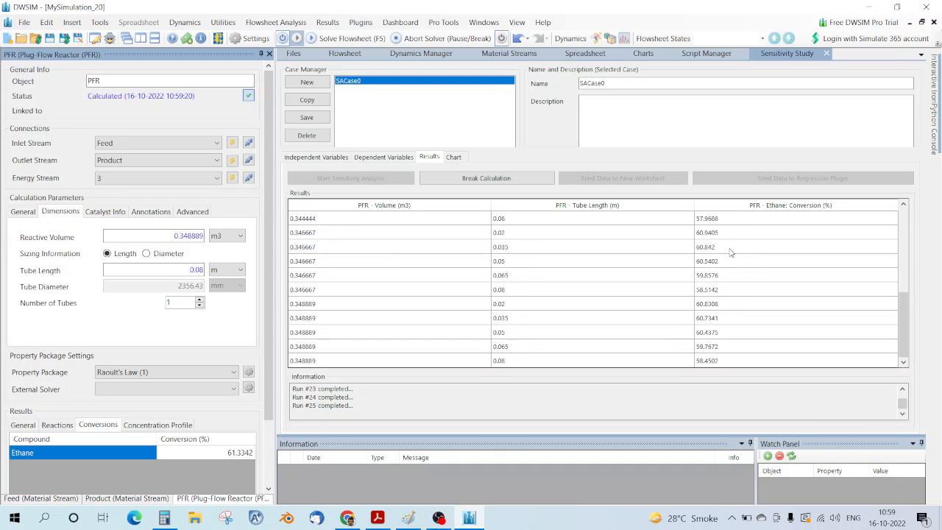
pyautogui.click(475, 180)
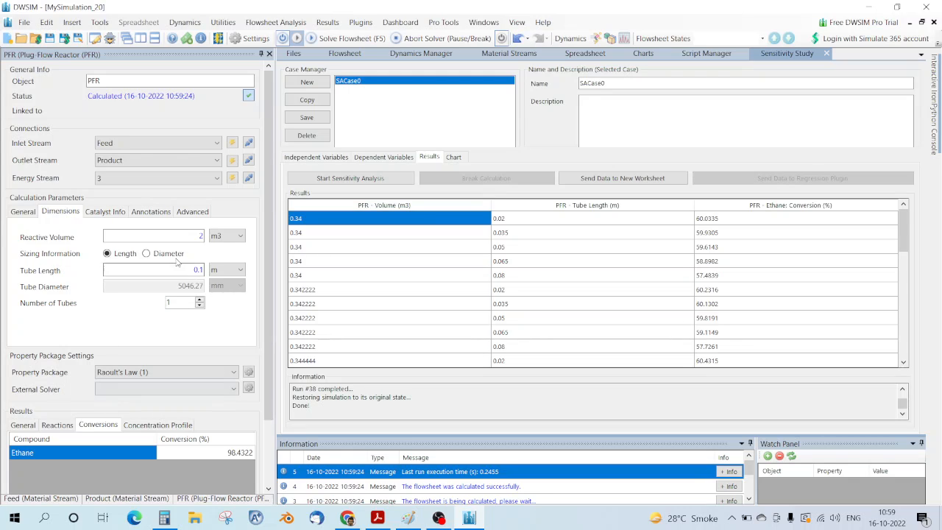
# Step: Set the PFR to 0.34 m3 reactive volume and 0.02 m tube length, then re-solve the flowsheet
pyautogui.moveTo(198, 236); pyautogui.dragTo(203, 232)
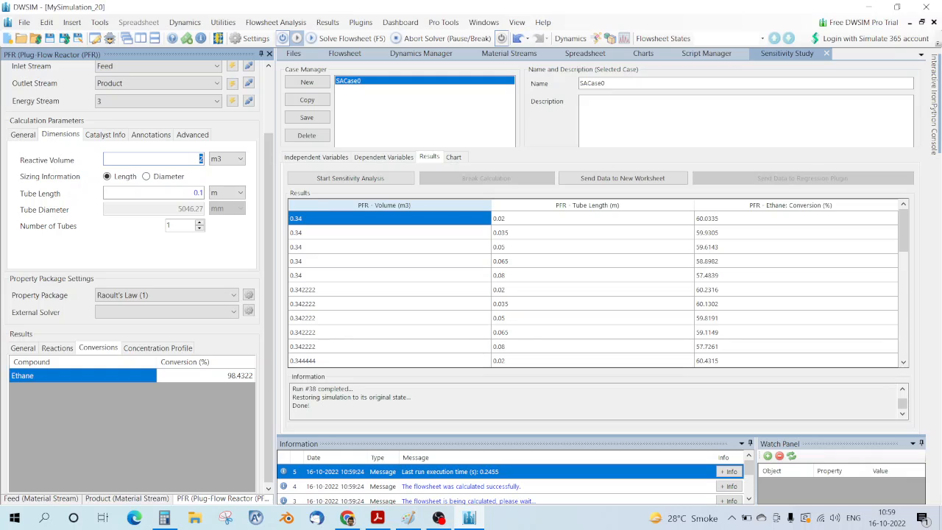
pyautogui.write('0.34')
pyautogui.press('Return')
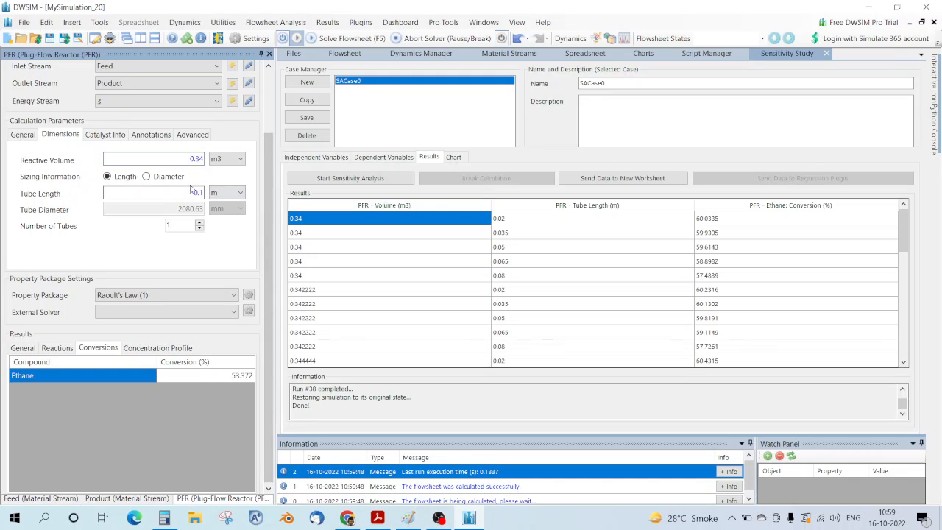
pyautogui.doubleClick(191, 193)
pyautogui.write('0.02')
pyautogui.press('Return')
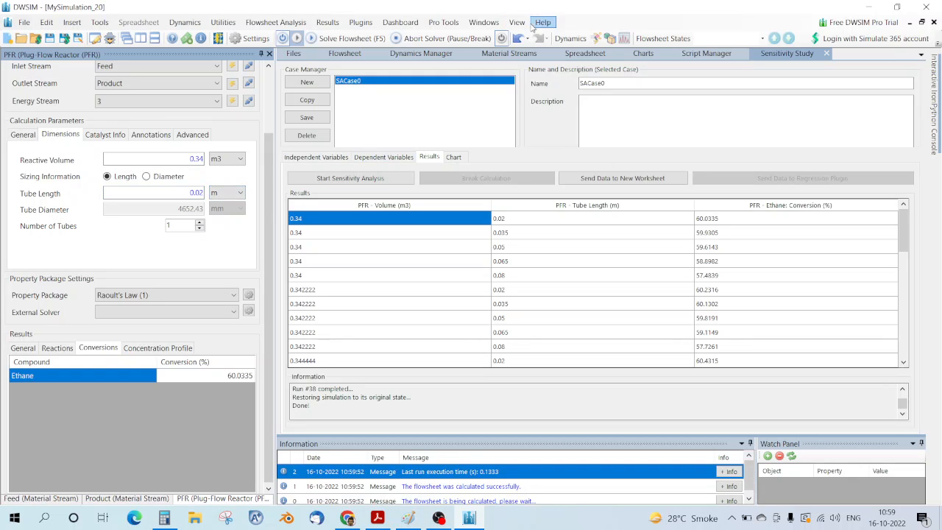
pyautogui.click(352, 54)
pyautogui.click(346, 37)
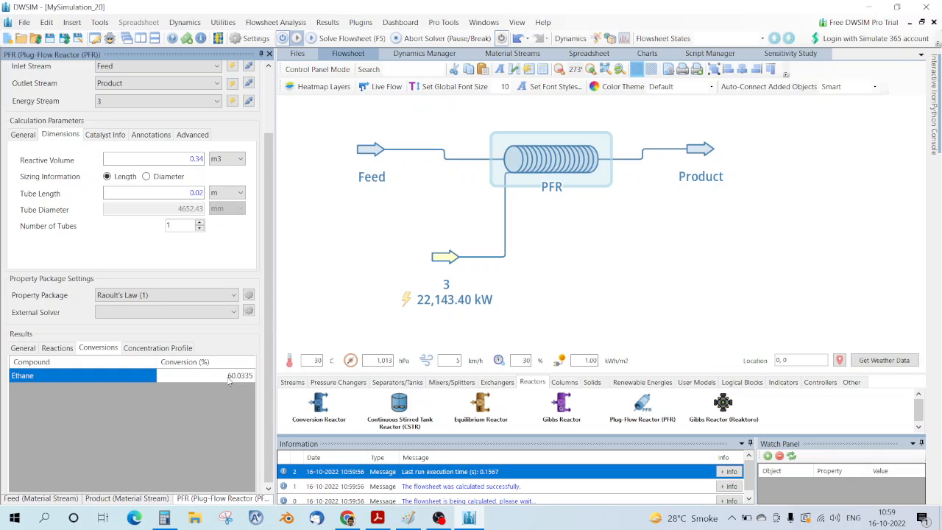
# Step: Show the concentration profile chart in a separate window, close it, and return to Exercise 4.pdf
pyautogui.click(158, 347)
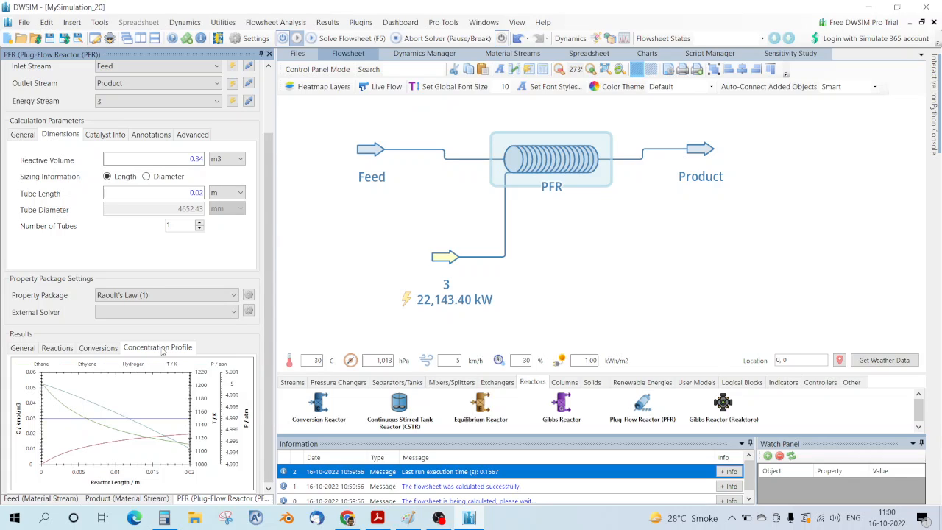
pyautogui.rightClick(146, 419)
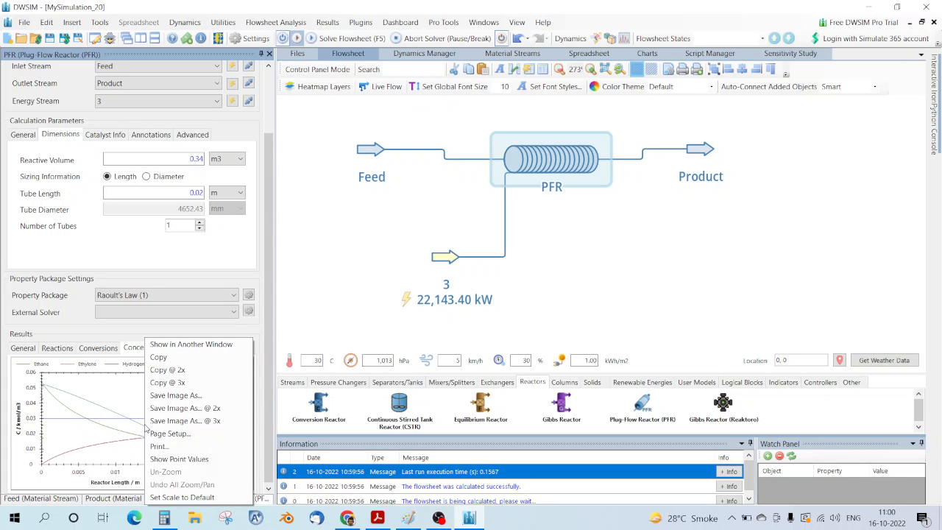
pyautogui.click(191, 345)
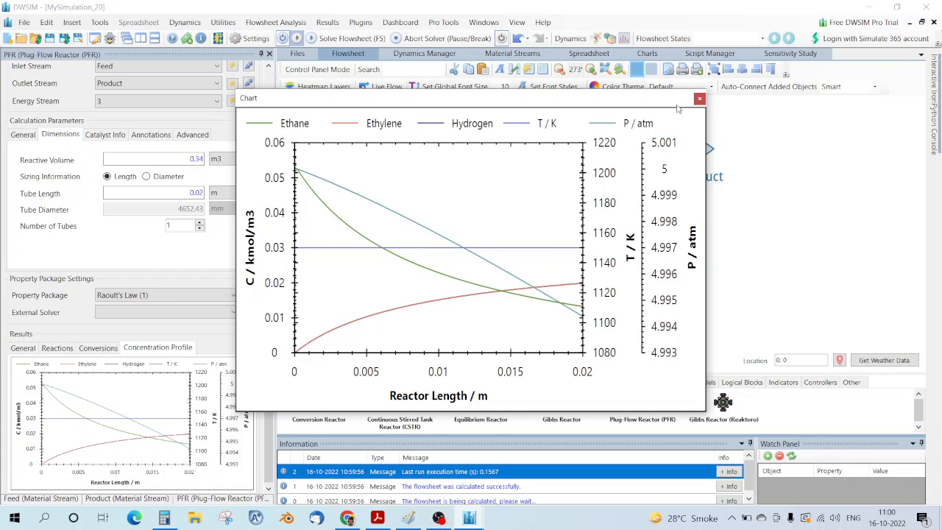
pyautogui.click(699, 99)
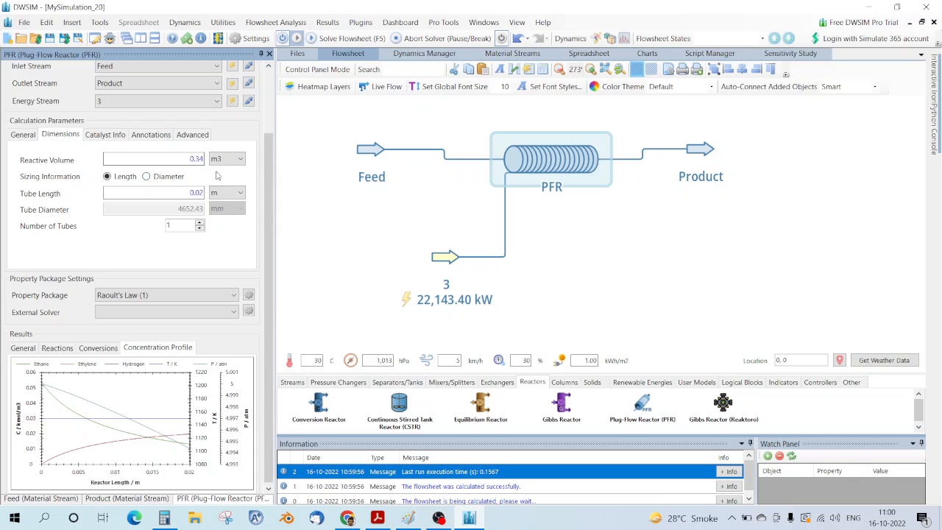
pyautogui.click(376, 517)
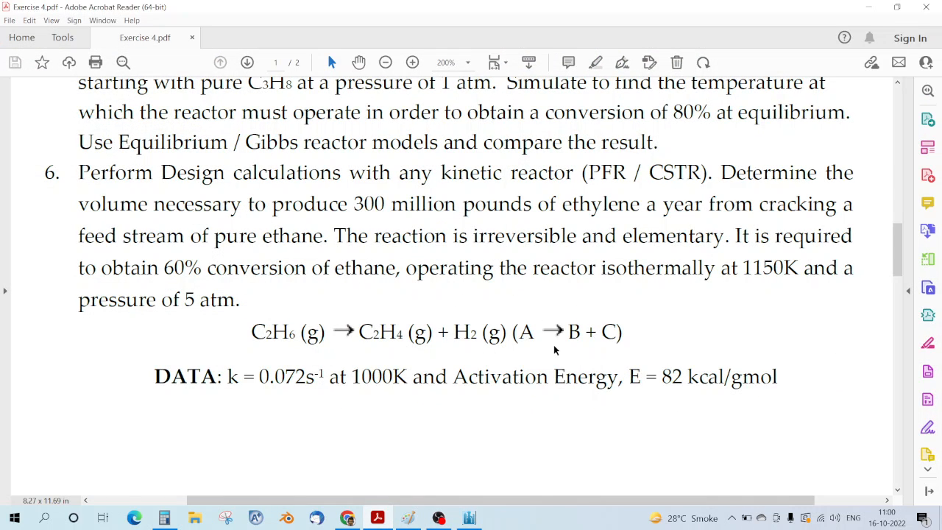